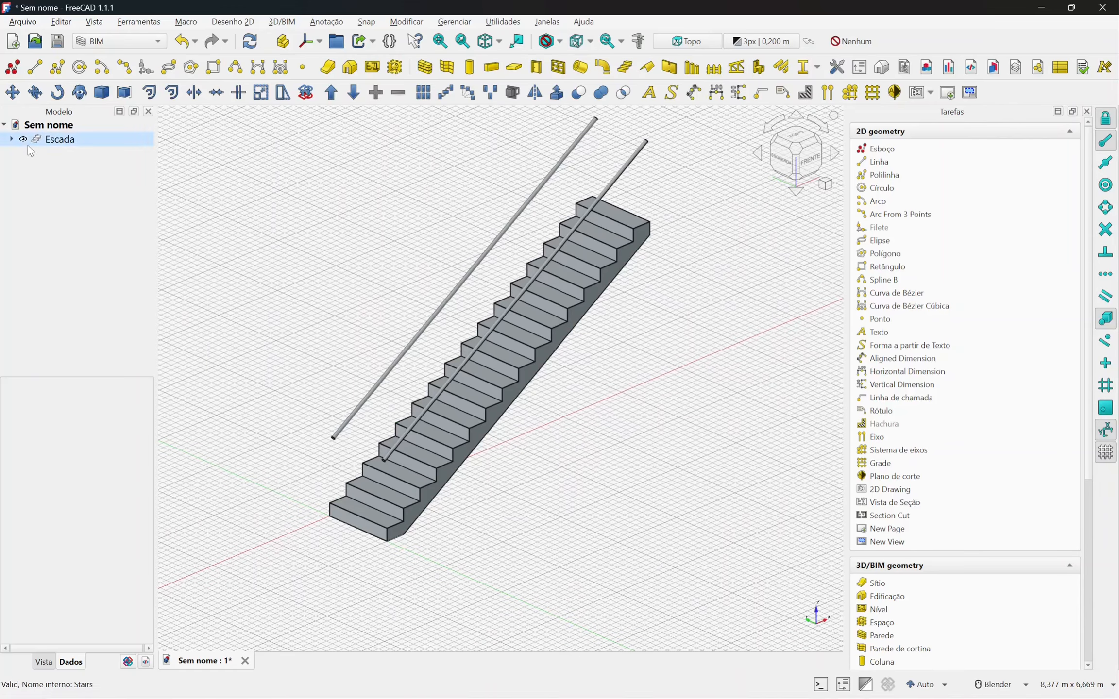
# - Expand the Escada object in the model tree and hide both of its handrails, Corrimão and Corrimão001
pyautogui.click(14, 141)
pyautogui.click(12, 140)
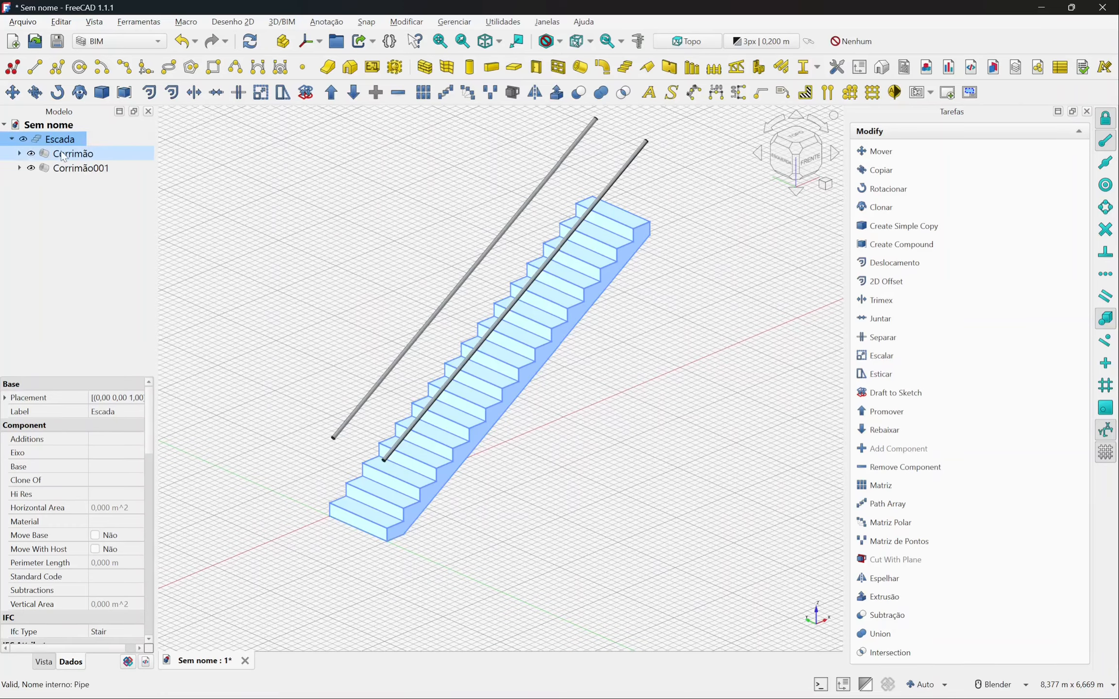
pyautogui.click(19, 168)
pyautogui.click(30, 168)
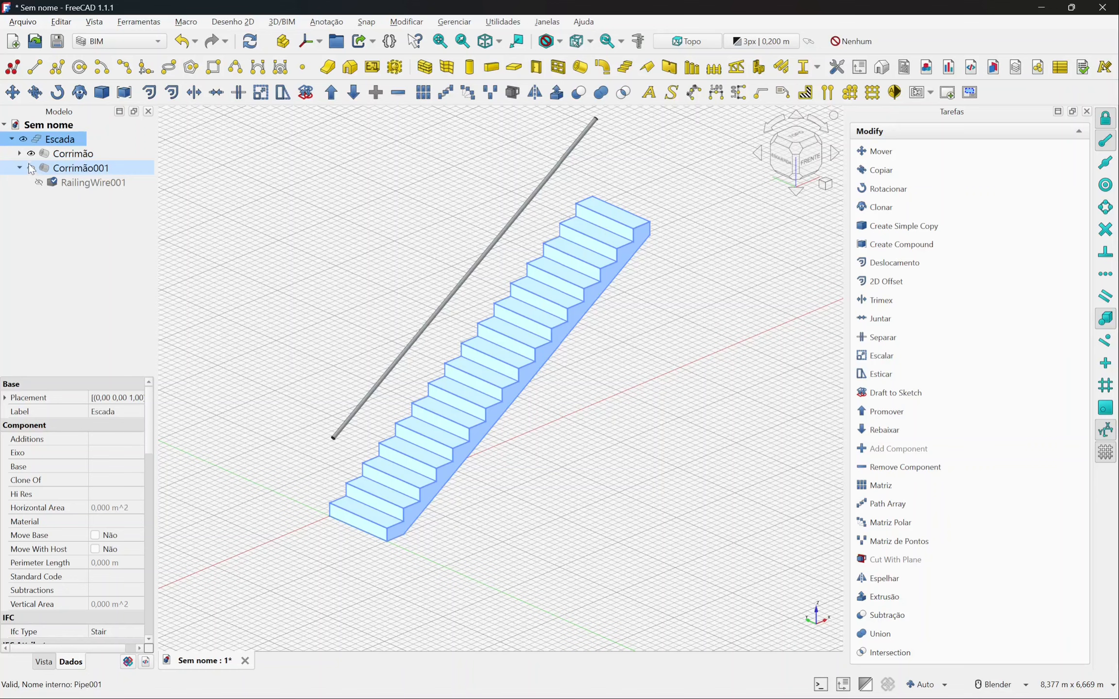
pyautogui.click(31, 154)
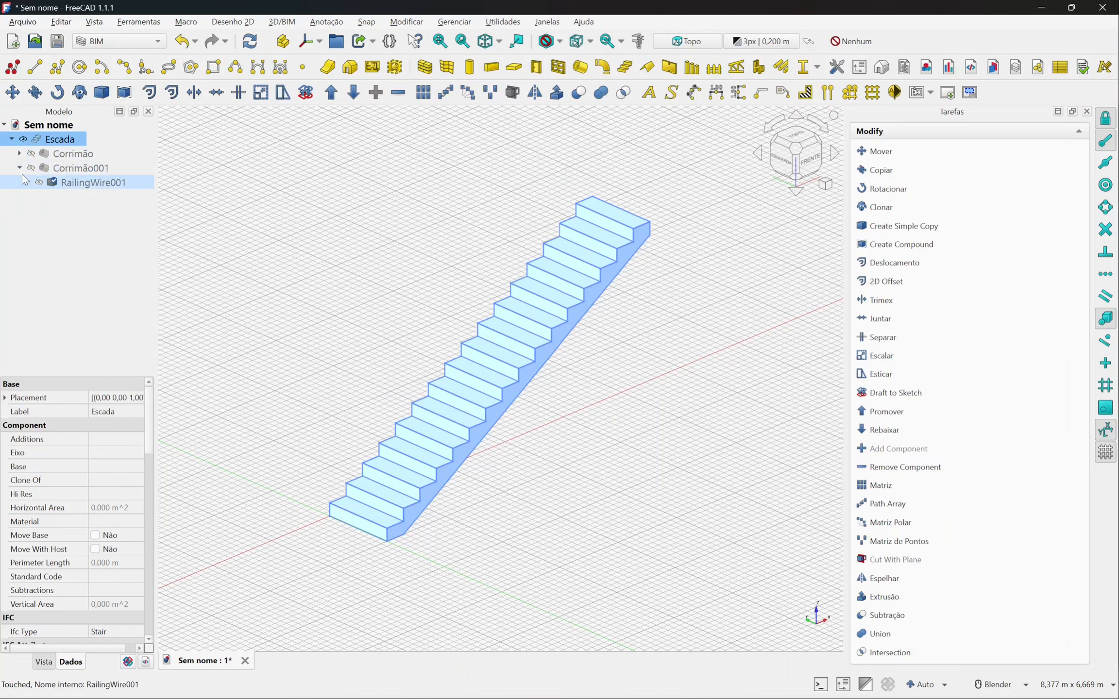
# - Show both handrails again and collapse the Escada object in the model tree
pyautogui.click(20, 168)
pyautogui.click(31, 168)
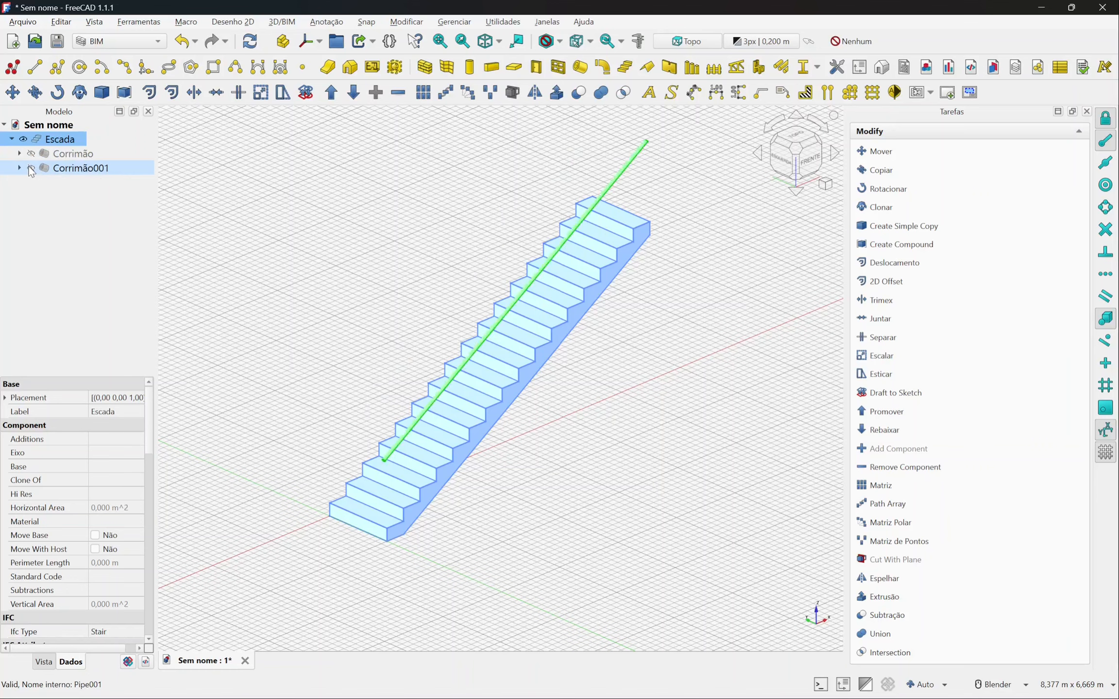
pyautogui.click(31, 153)
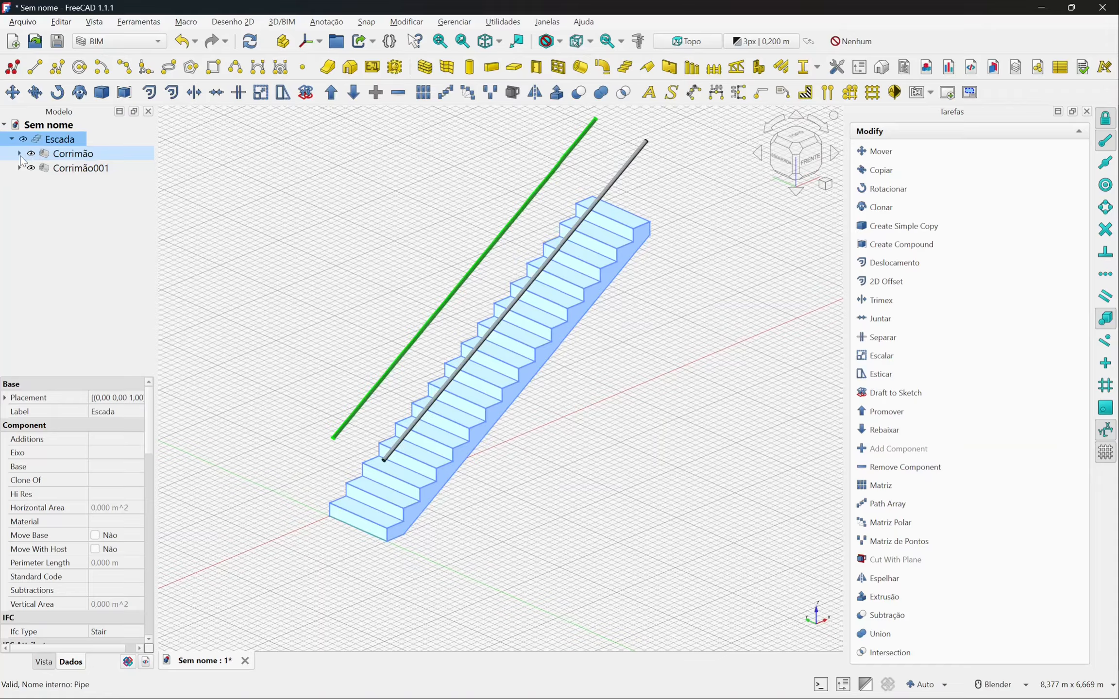
pyautogui.click(12, 140)
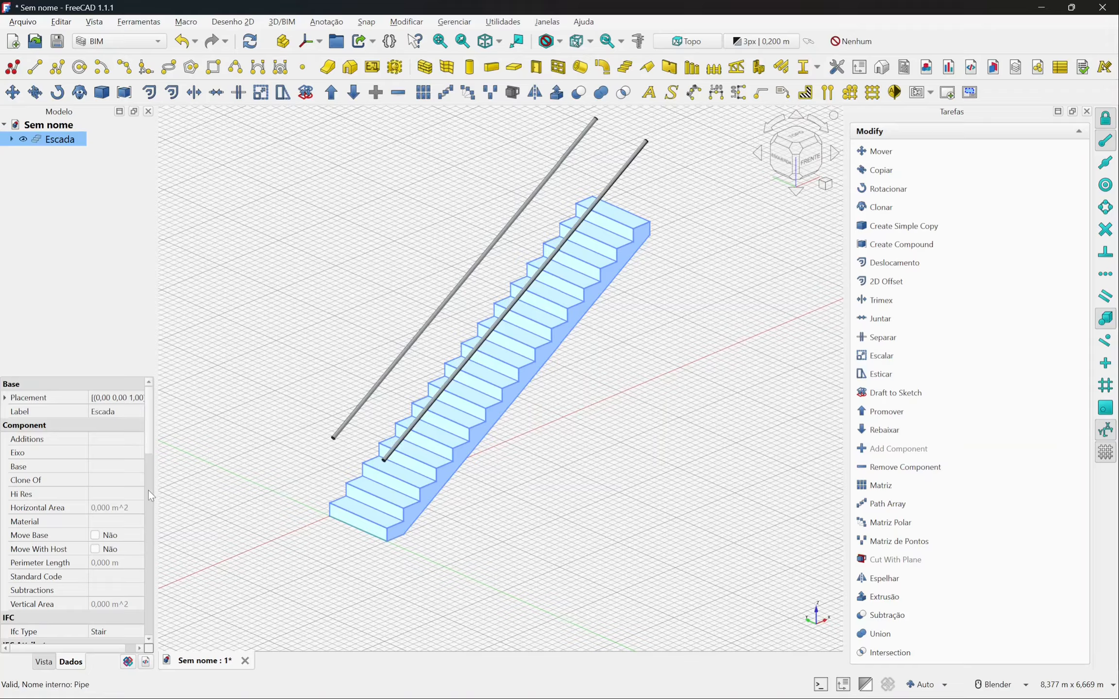
# - Widen the property area and examine the staircase's height, length, width and step parameters
pyautogui.moveTo(149, 492); pyautogui.dragTo(207, 583)
pyautogui.click(119, 519)
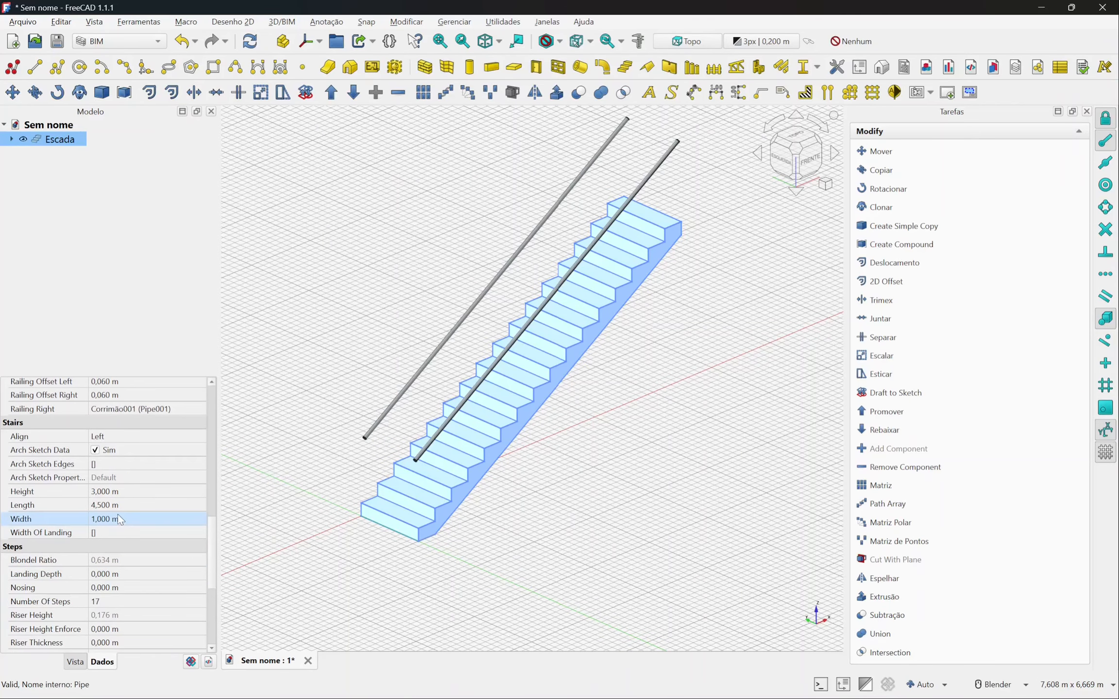
pyautogui.click(39, 492)
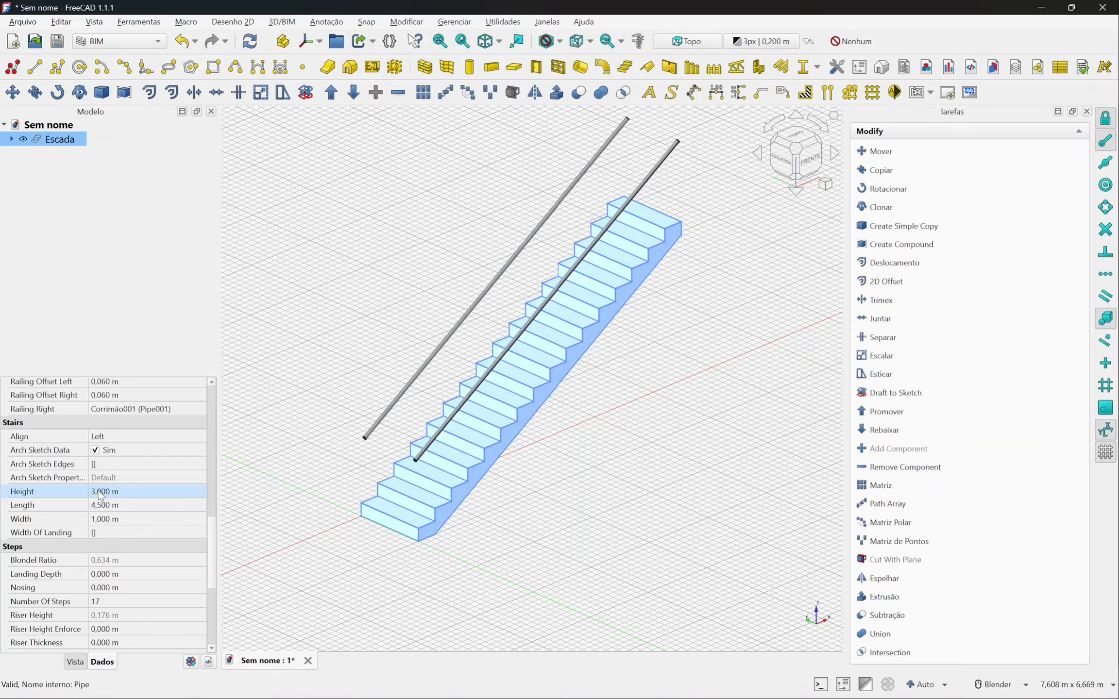
pyautogui.click(29, 507)
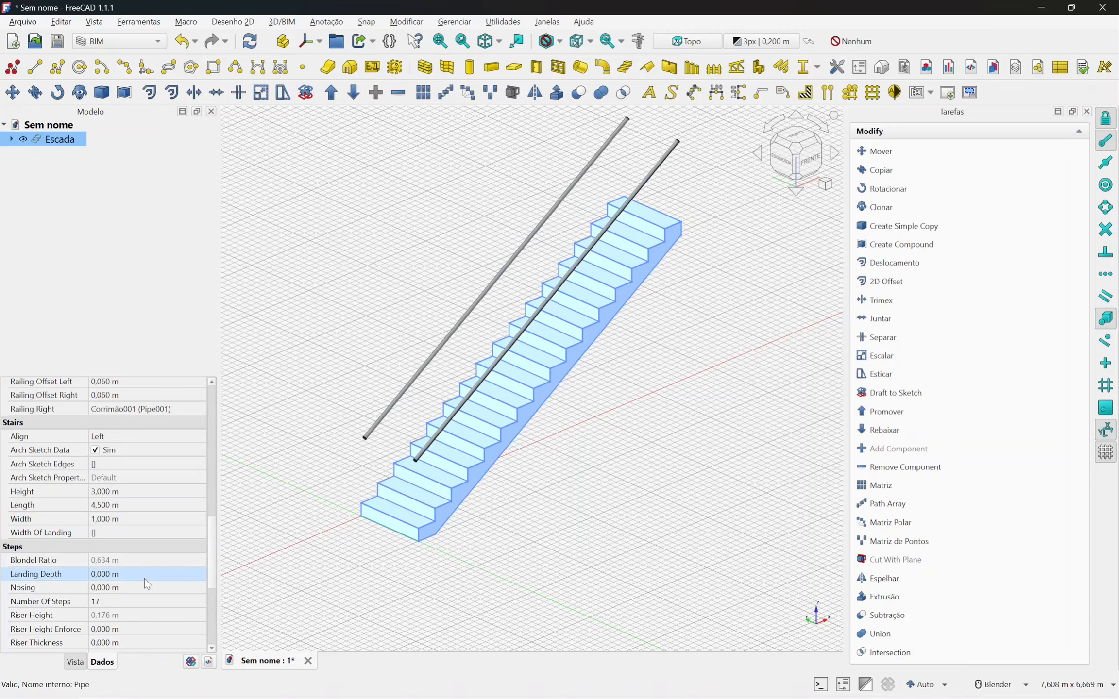
pyautogui.moveTo(213, 563); pyautogui.dragTo(211, 579)
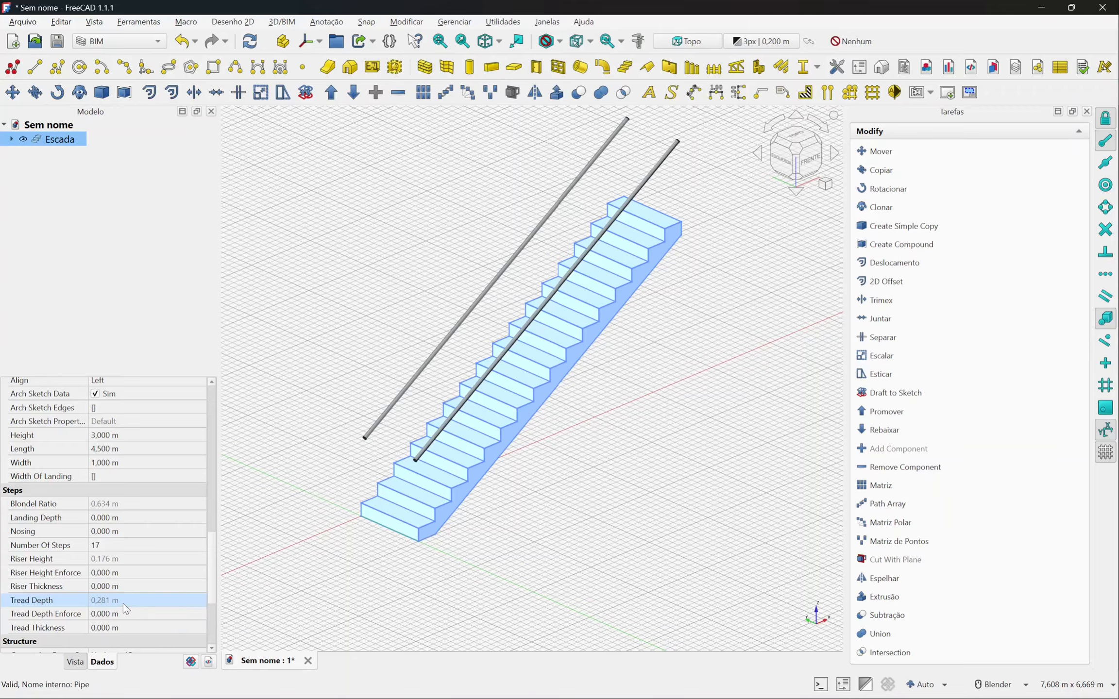
# - Set the staircase's height to 2.5 m and its length to 4 m
pyautogui.click(133, 432)
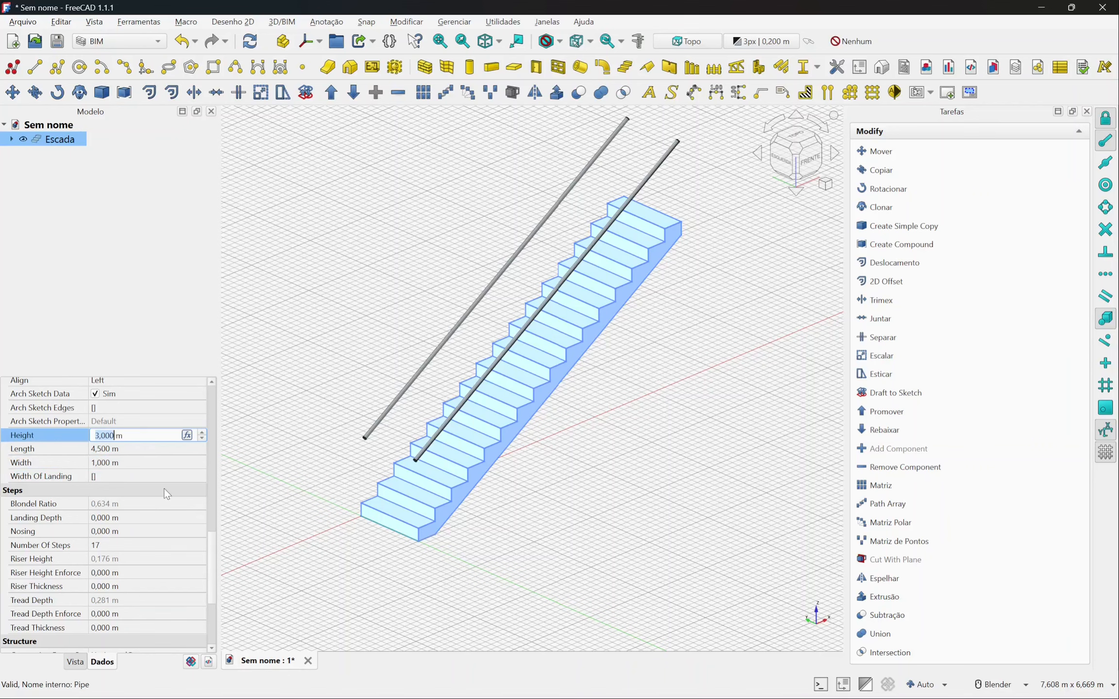
pyautogui.write('2,5')
pyautogui.press('Return')
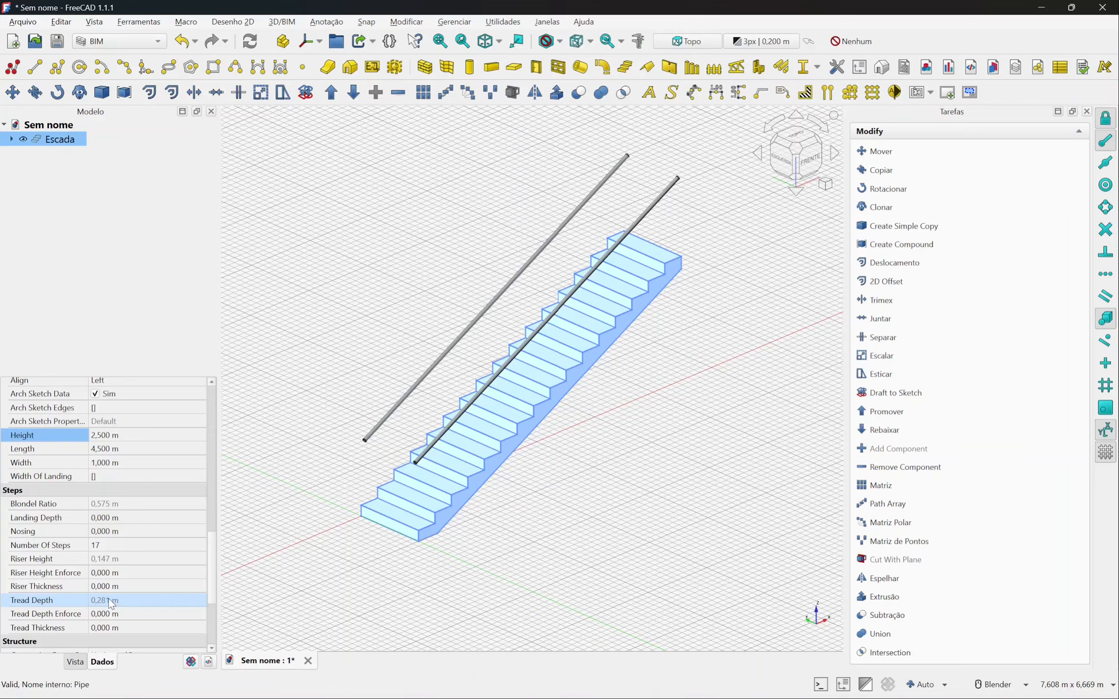
pyautogui.click(106, 449)
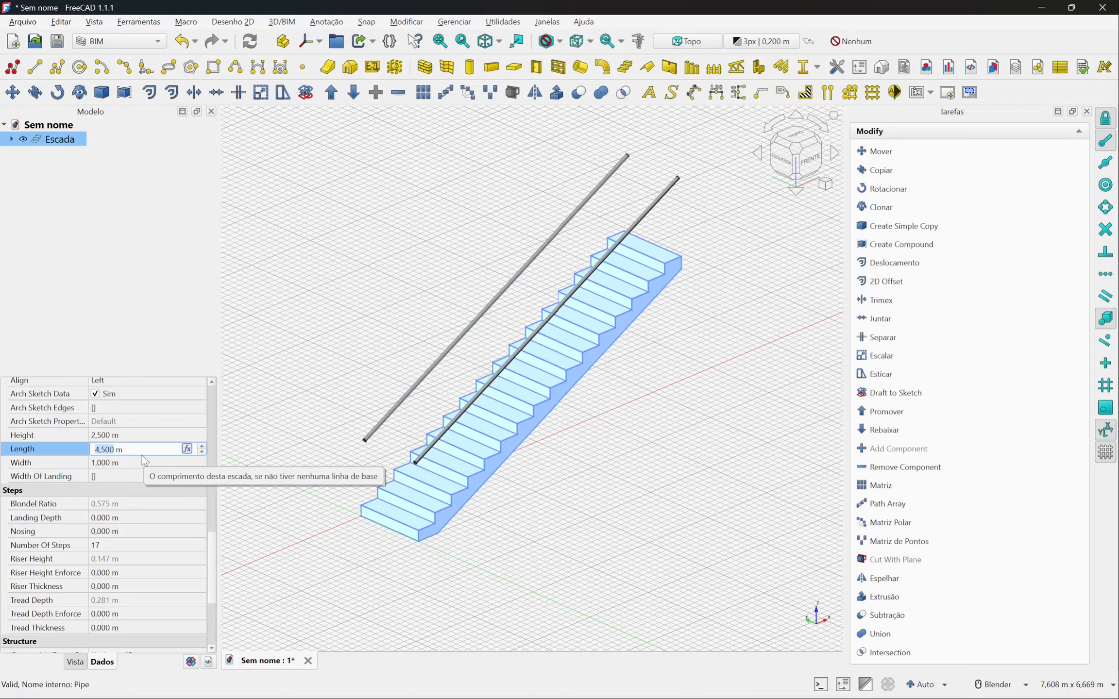
pyautogui.write('4')
pyautogui.press('Return')
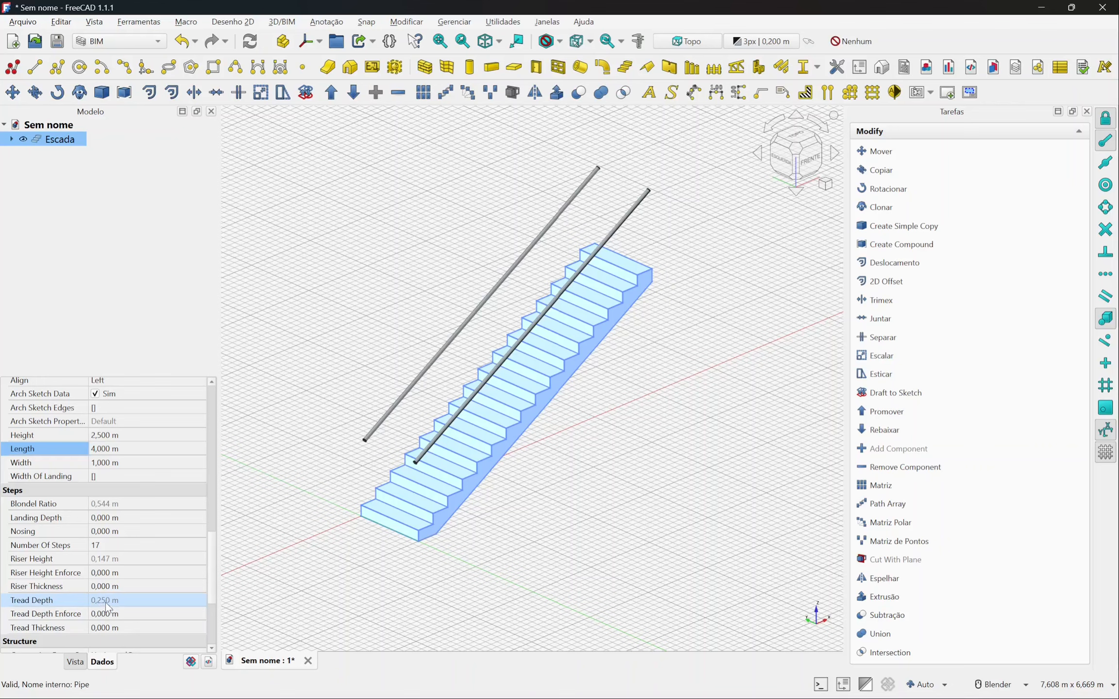
# - Set the staircase's number of steps to 15 and check the calculated riser height and tread depth
pyautogui.click(102, 547)
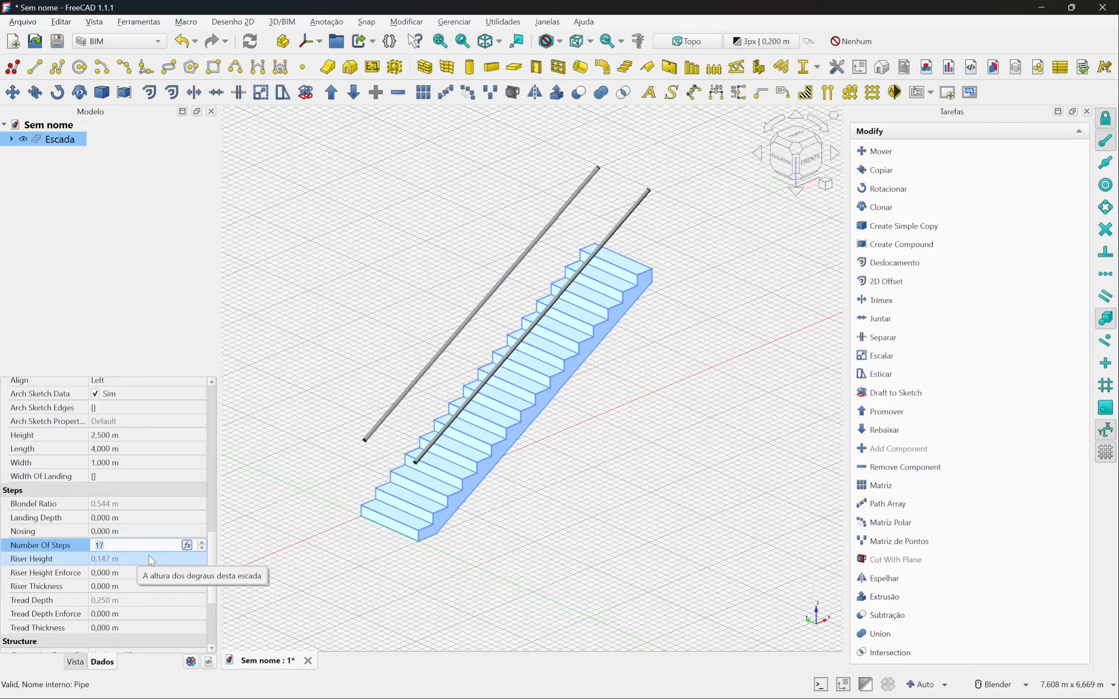
pyautogui.click(276, 563)
pyautogui.click(438, 483)
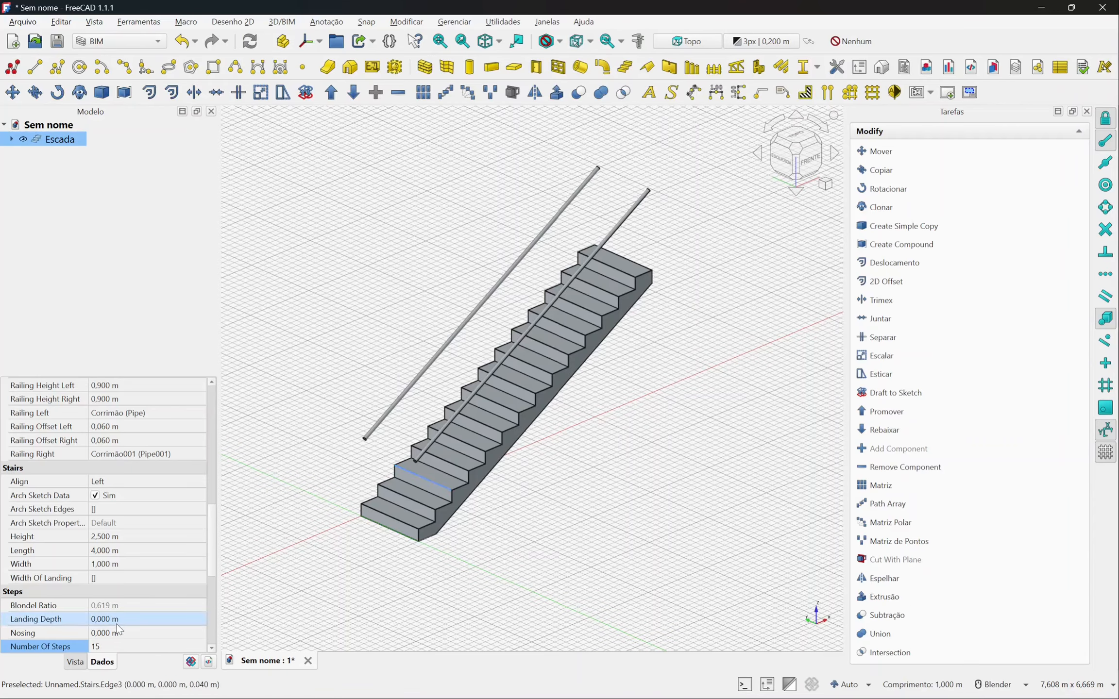
pyautogui.scroll(-2, 130, 534)
pyautogui.scroll(-2, 130, 534)
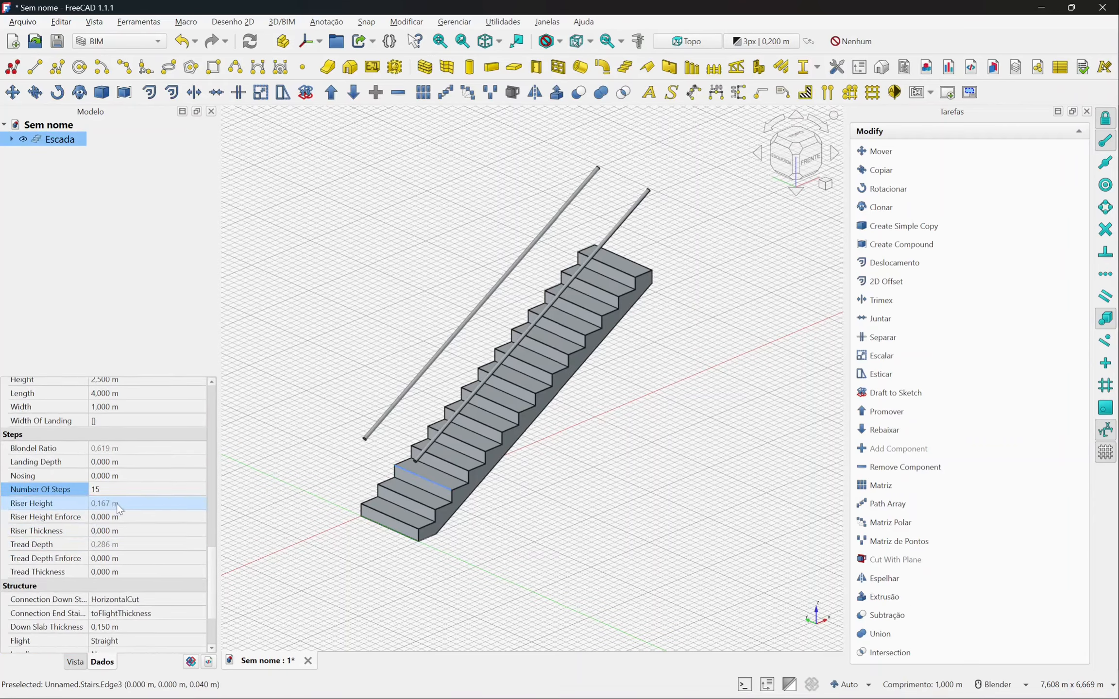
# - Set the staircase's number of steps to 14
pyautogui.click(109, 489)
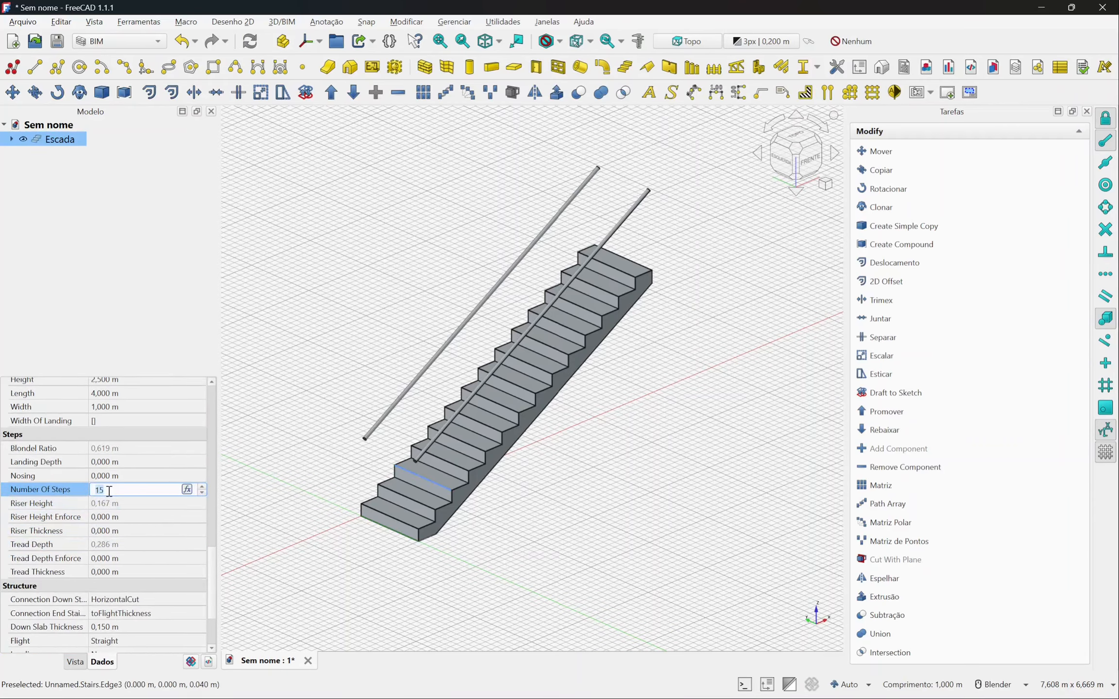
pyautogui.scroll(-1, 109, 490)
pyautogui.click(119, 500)
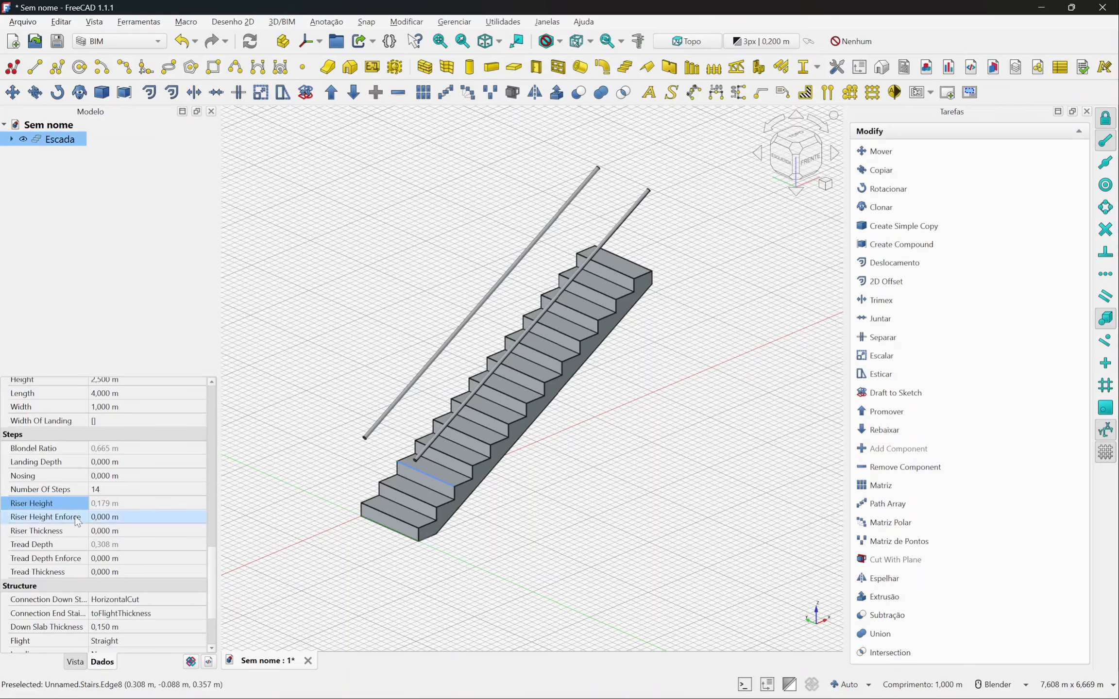
# - Set the staircase's alignment to Right
pyautogui.scroll(3, 57, 544)
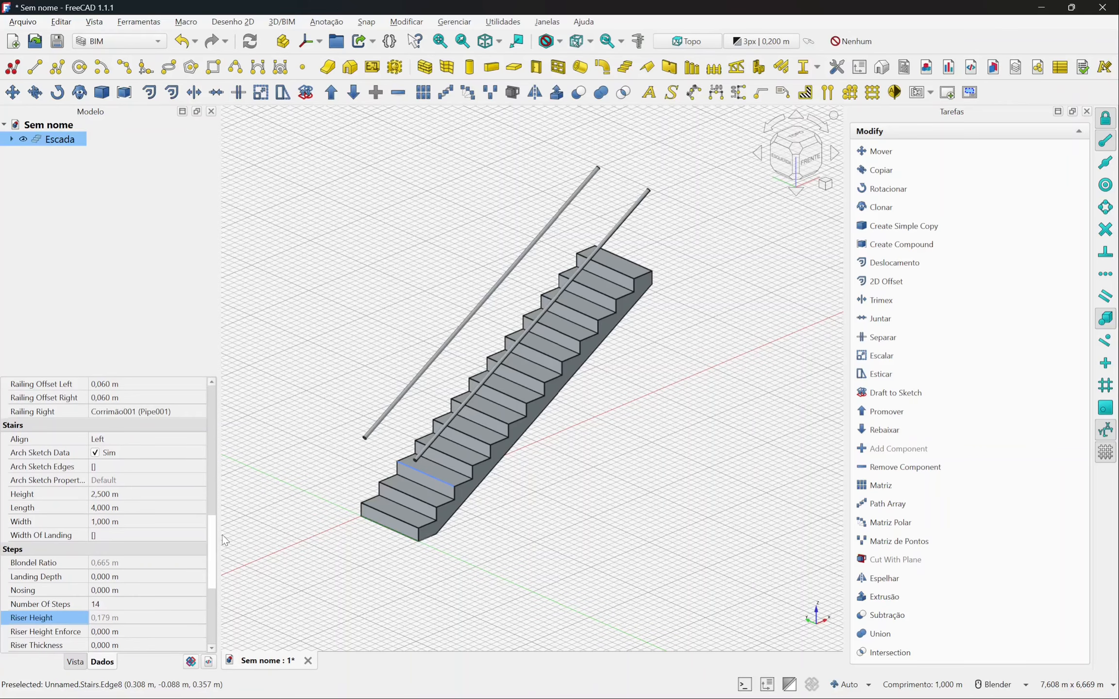
pyautogui.scroll(3, 369, 563)
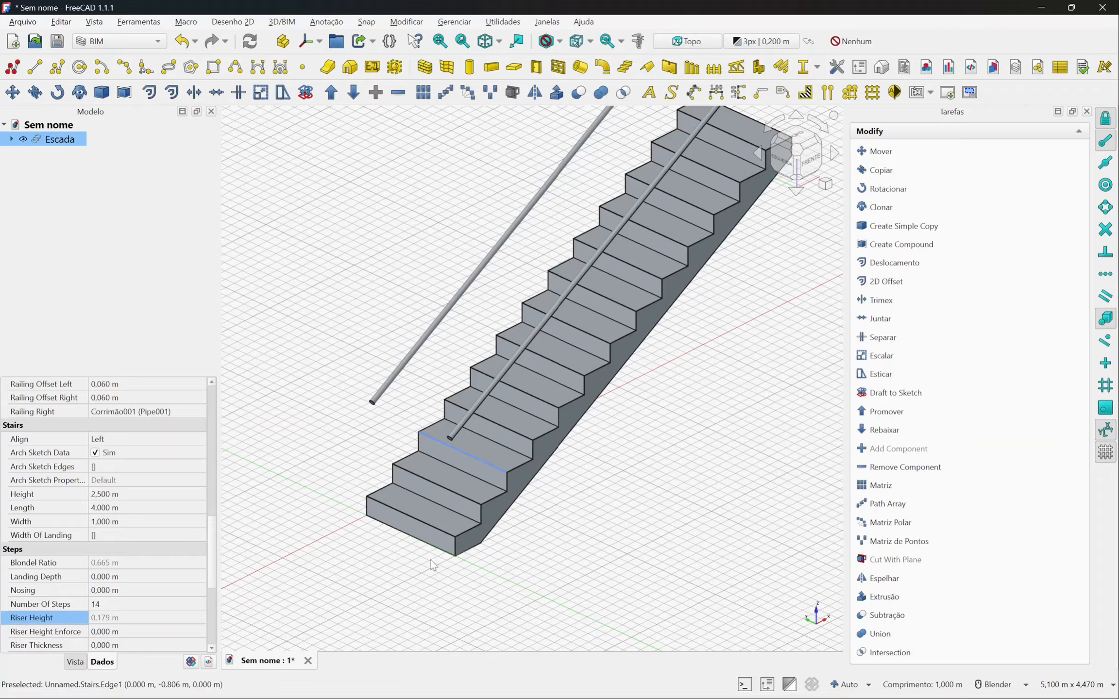
pyautogui.click(140, 443)
pyautogui.click(140, 443)
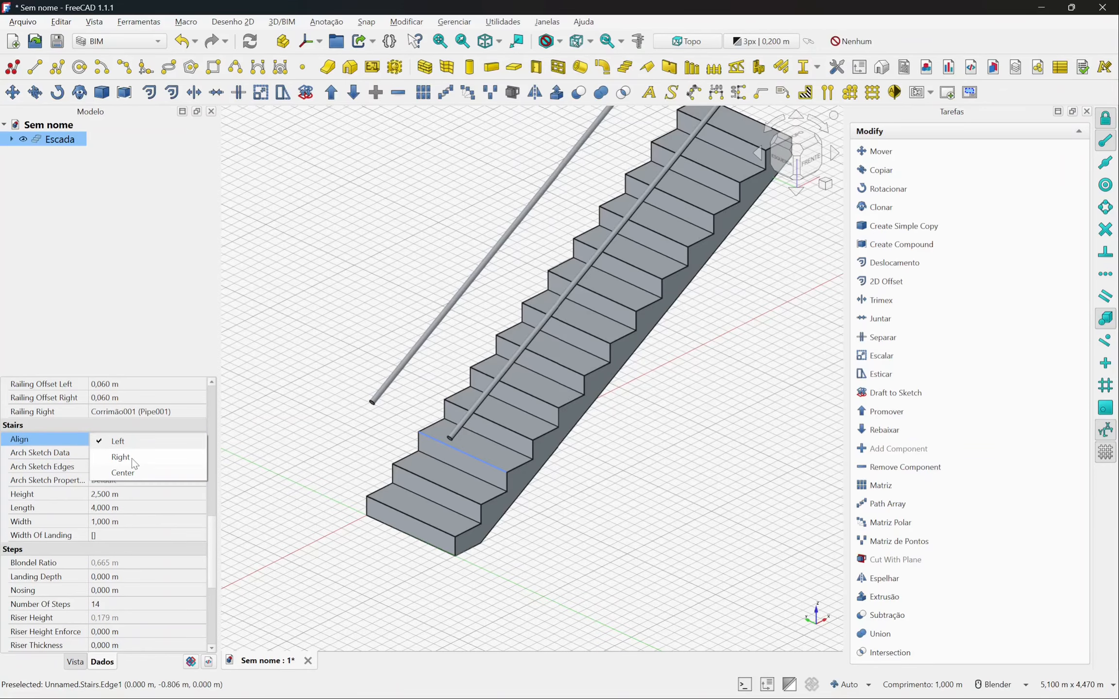
pyautogui.click(132, 458)
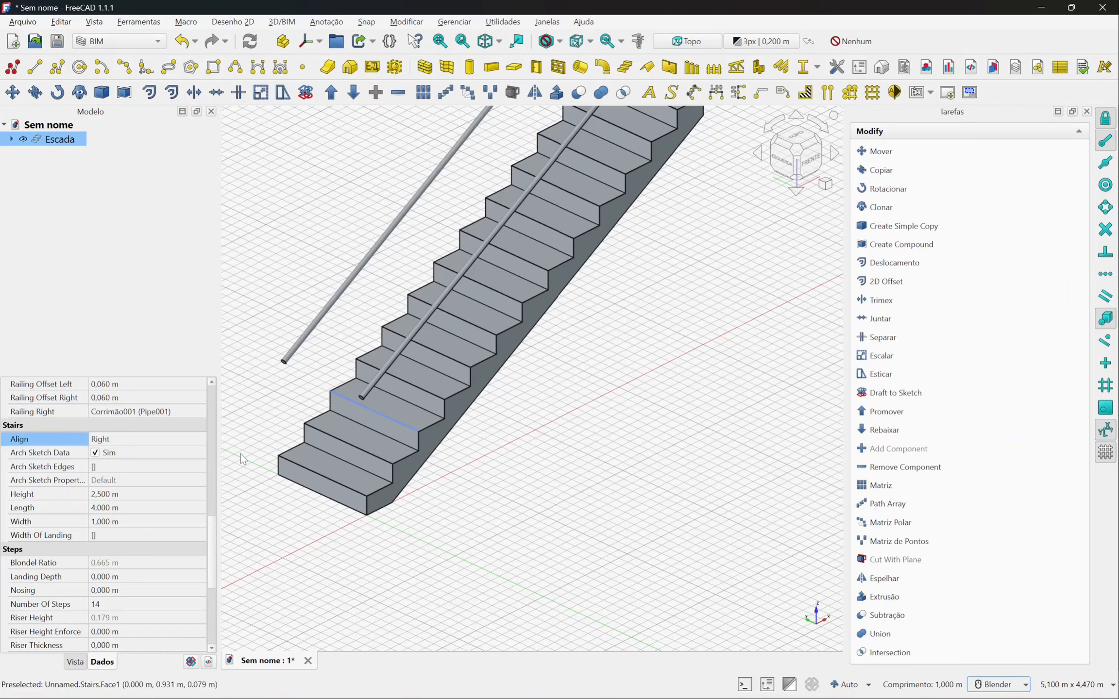
# - Set the staircase's alignment to Center
pyautogui.click(152, 440)
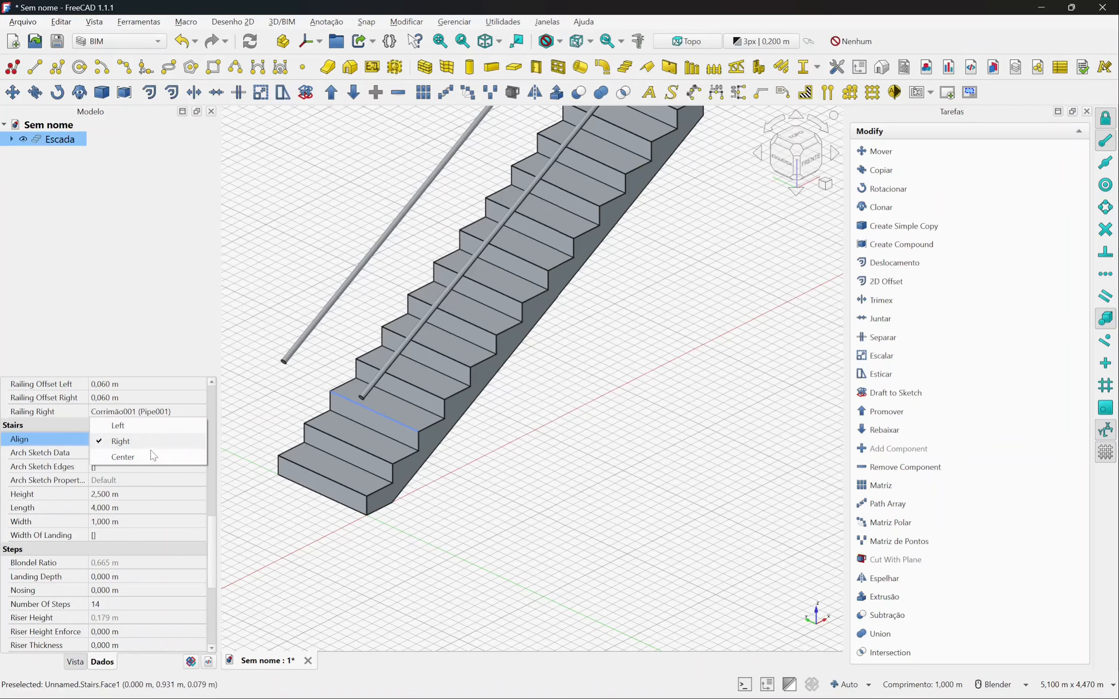
pyautogui.click(123, 457)
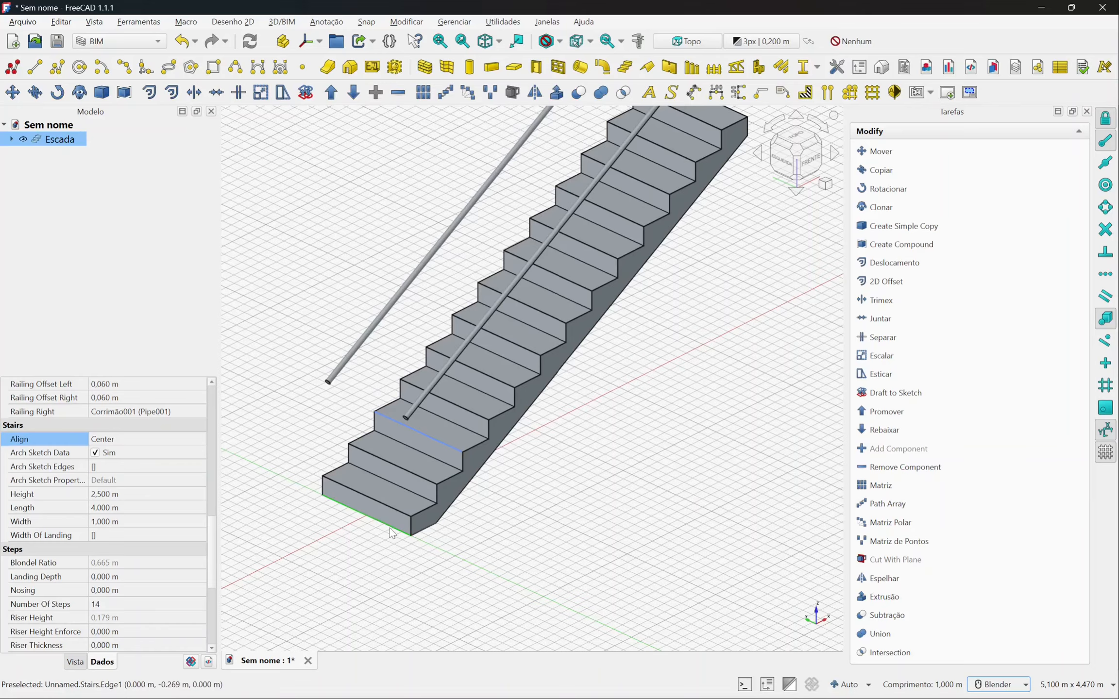
pyautogui.scroll(-2, 398, 534)
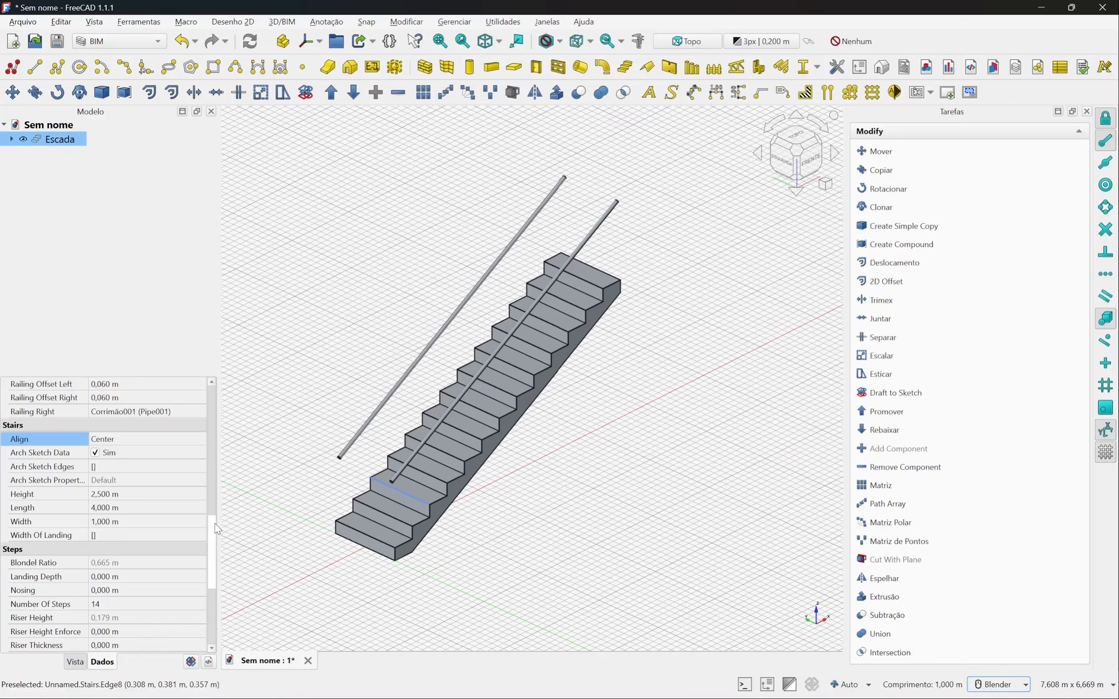
# - Set the staircase's Riser Height Enforce value to 0.4 m
pyautogui.moveTo(215, 523); pyautogui.dragTo(164, 553)
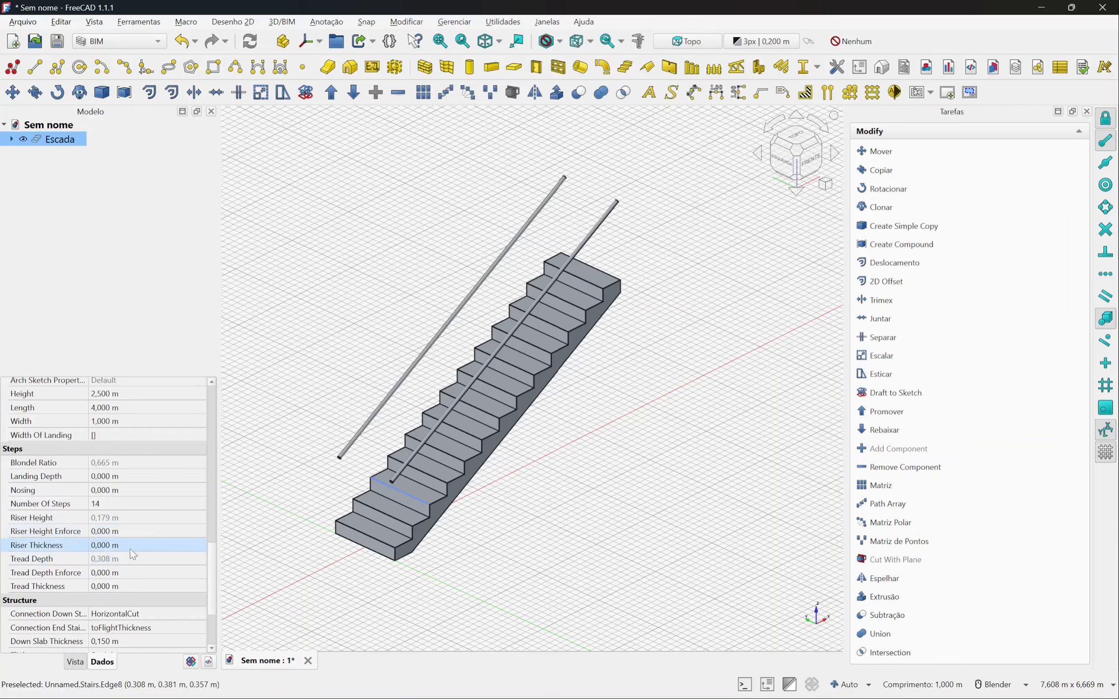
pyautogui.click(100, 518)
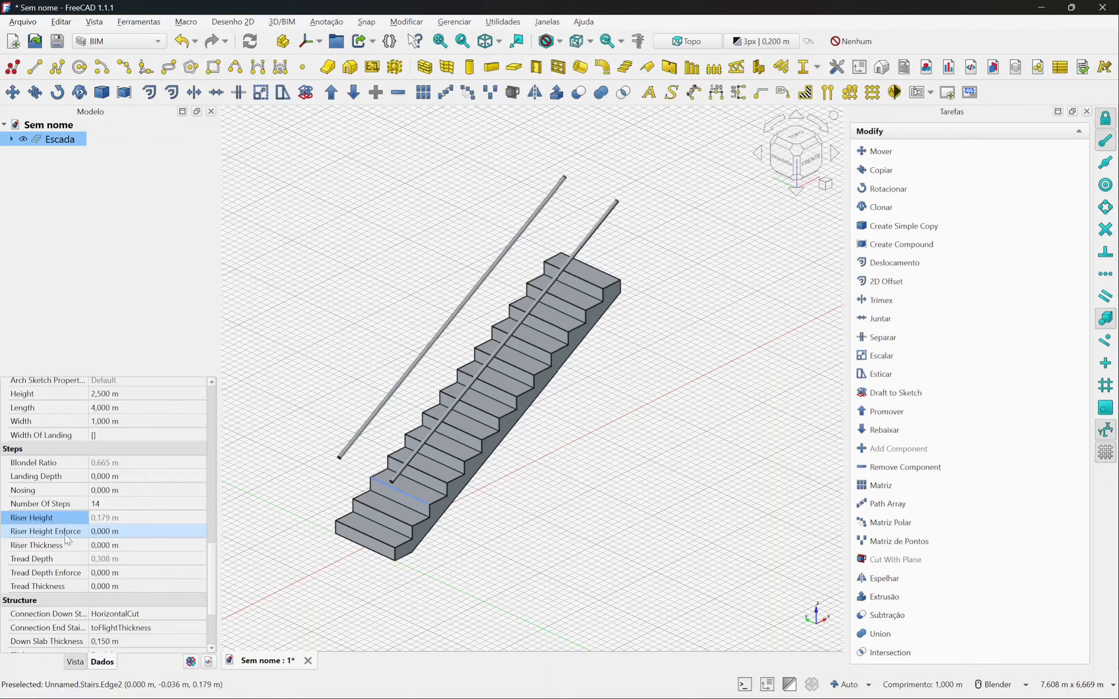
pyautogui.click(103, 536)
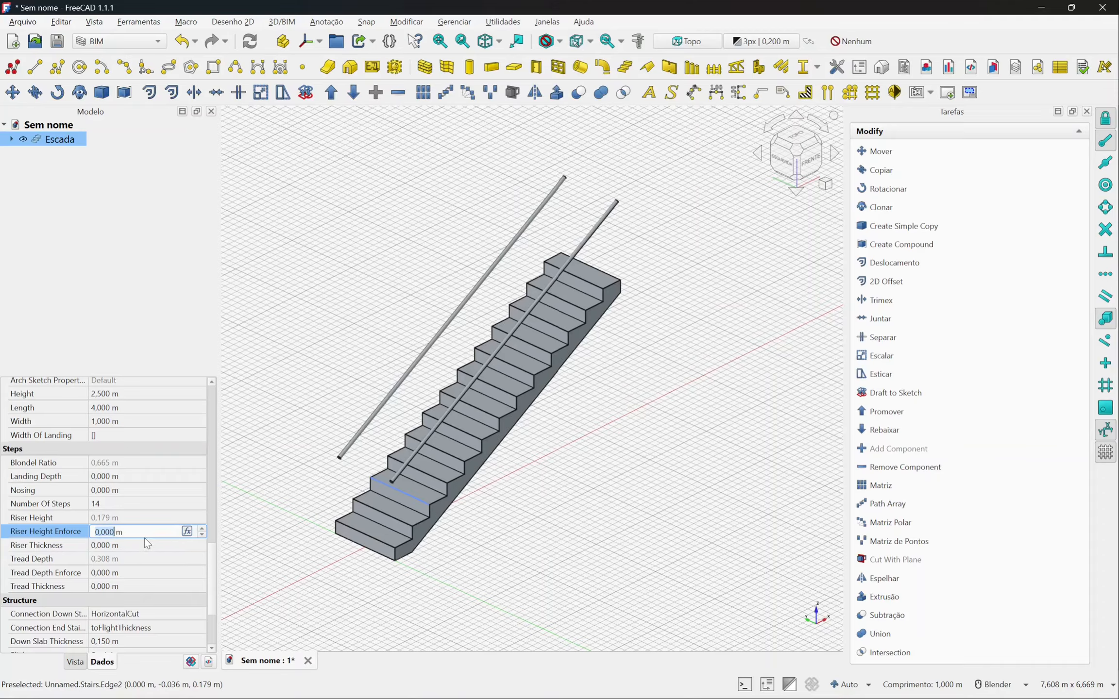
pyautogui.press('BackSpace')
pyautogui.press('BackSpace')
pyautogui.press('BackSpace')
pyautogui.press('BackSpace')
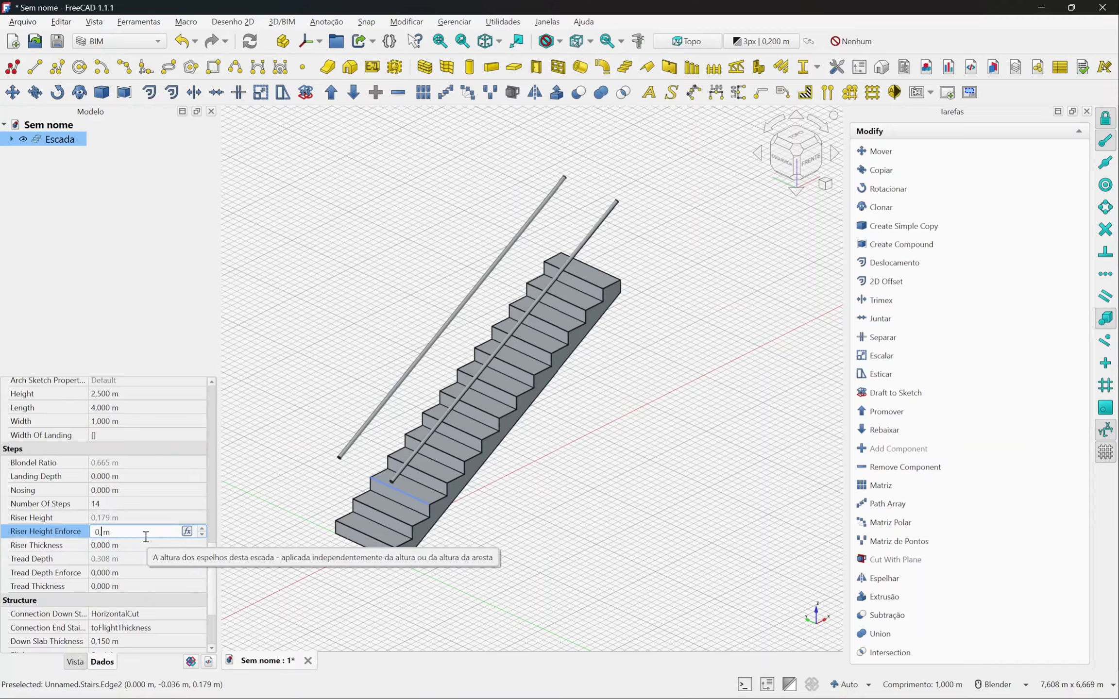
pyautogui.write('4')
pyautogui.press('Return')
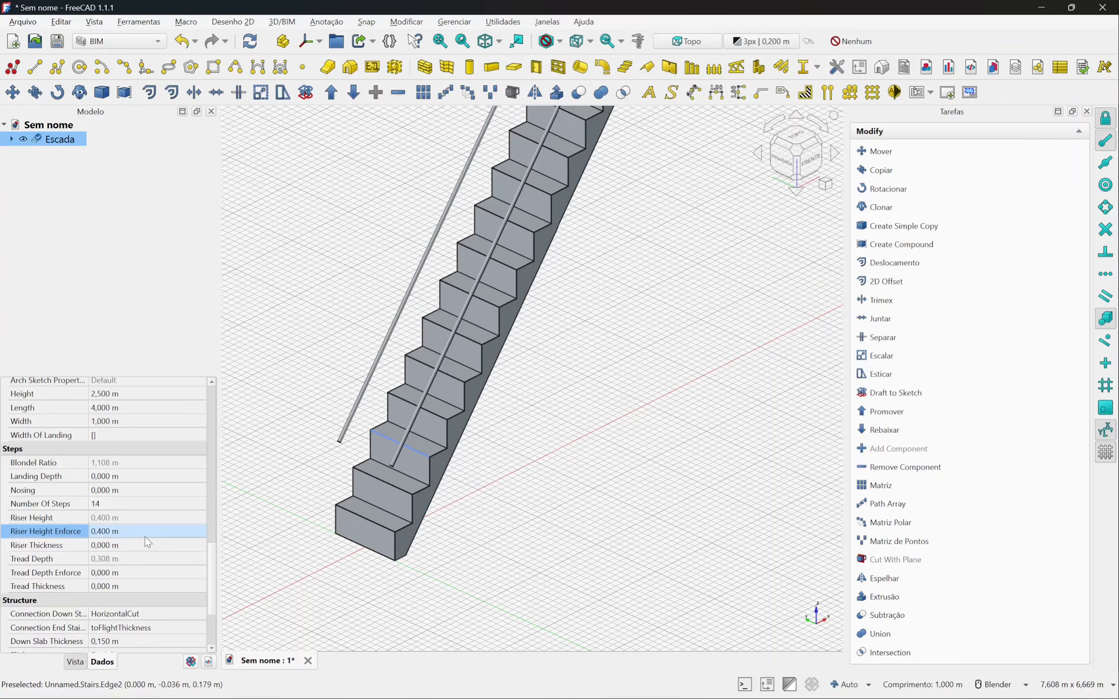
pyautogui.scroll(-2, 350, 527)
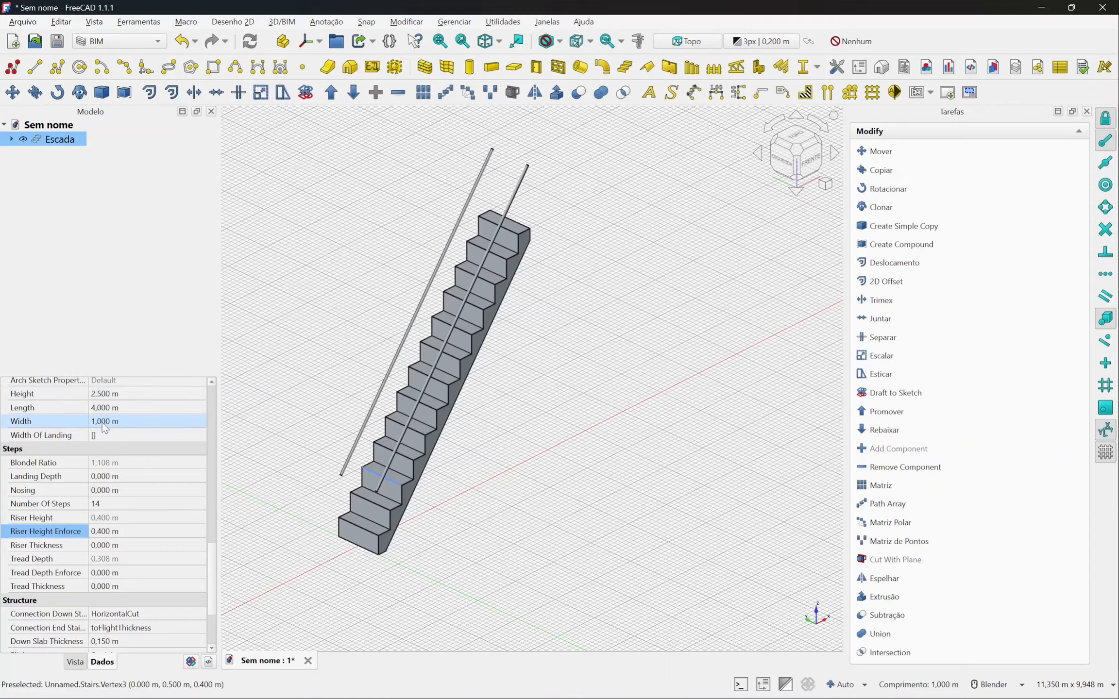
pyautogui.press('Return')
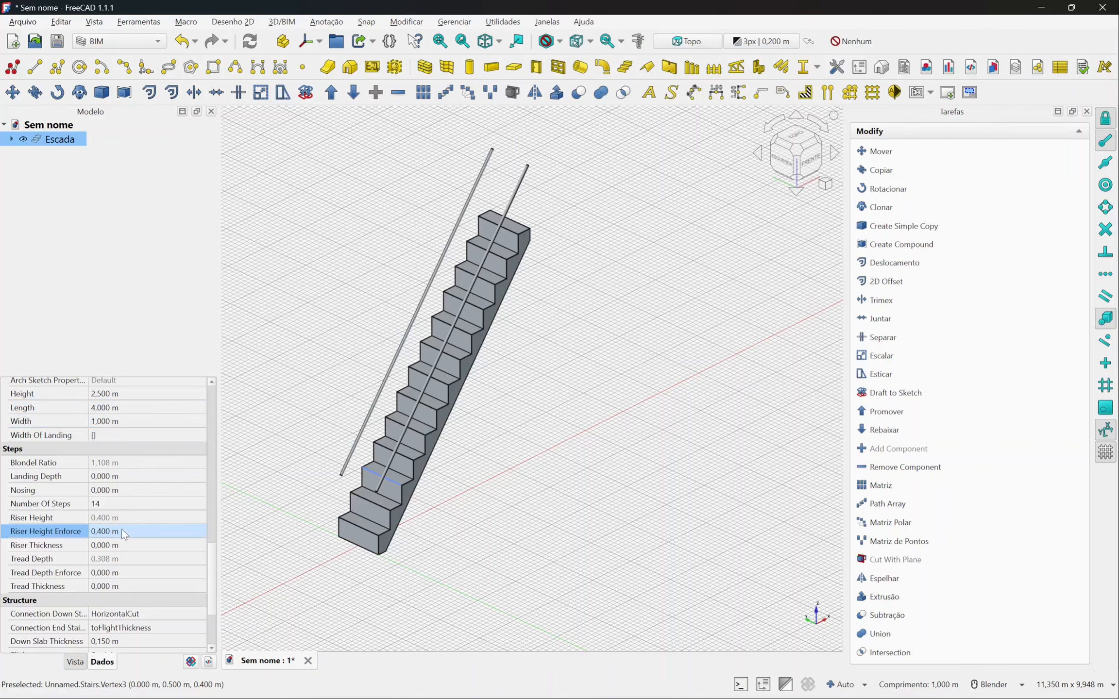
# - Set the staircase's Tread Depth Enforce value to 1 m
pyautogui.click(116, 573)
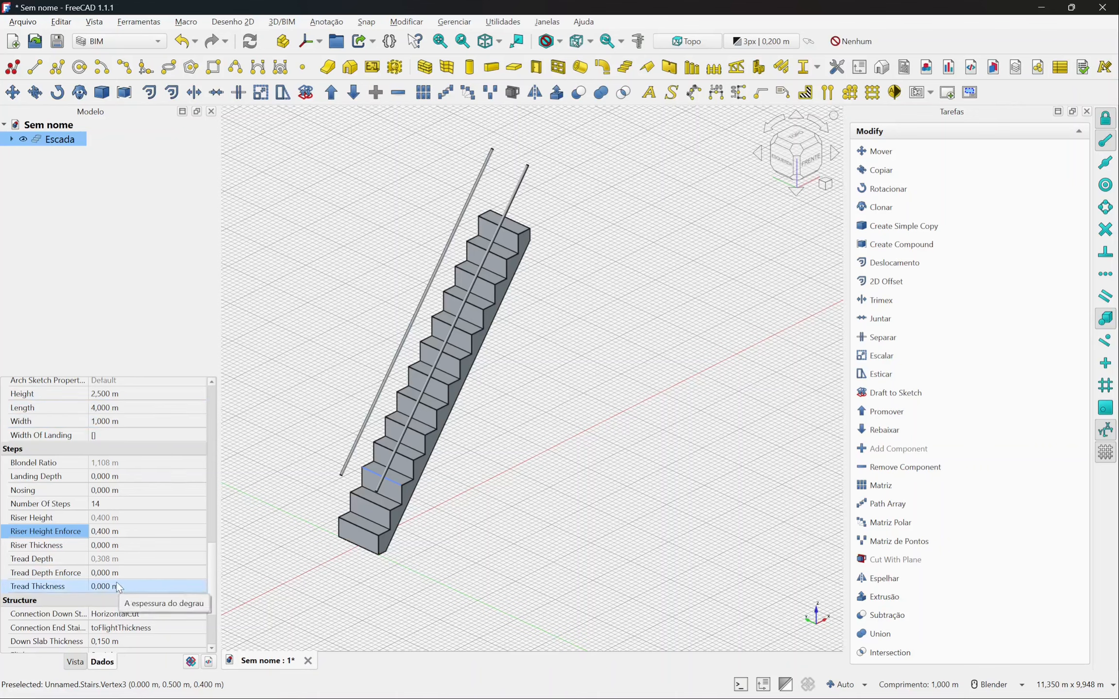
pyautogui.doubleClick(118, 572)
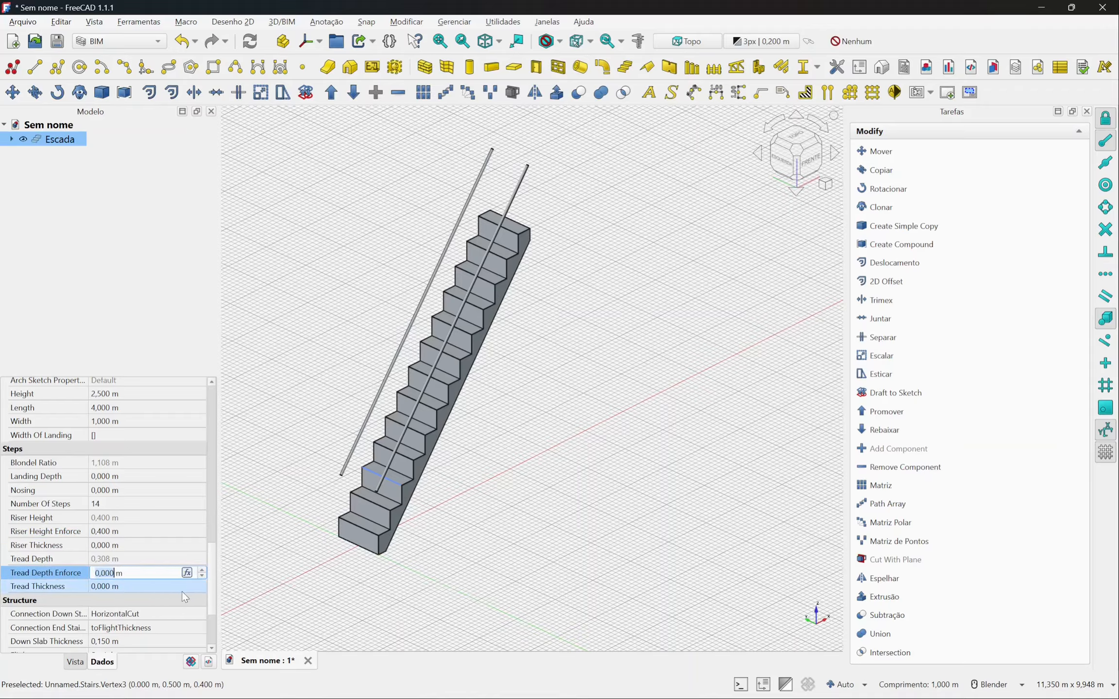
pyautogui.write('1')
pyautogui.click(135, 558)
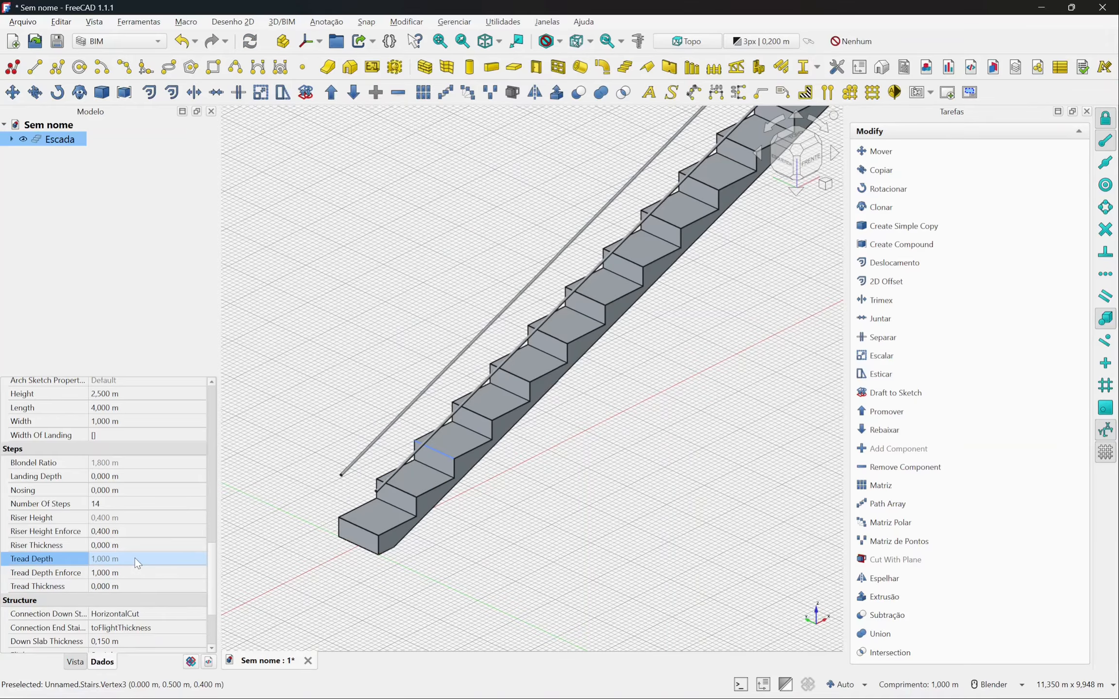
# - Set the staircase's width to 2 m
pyautogui.scroll(-2, 369, 544)
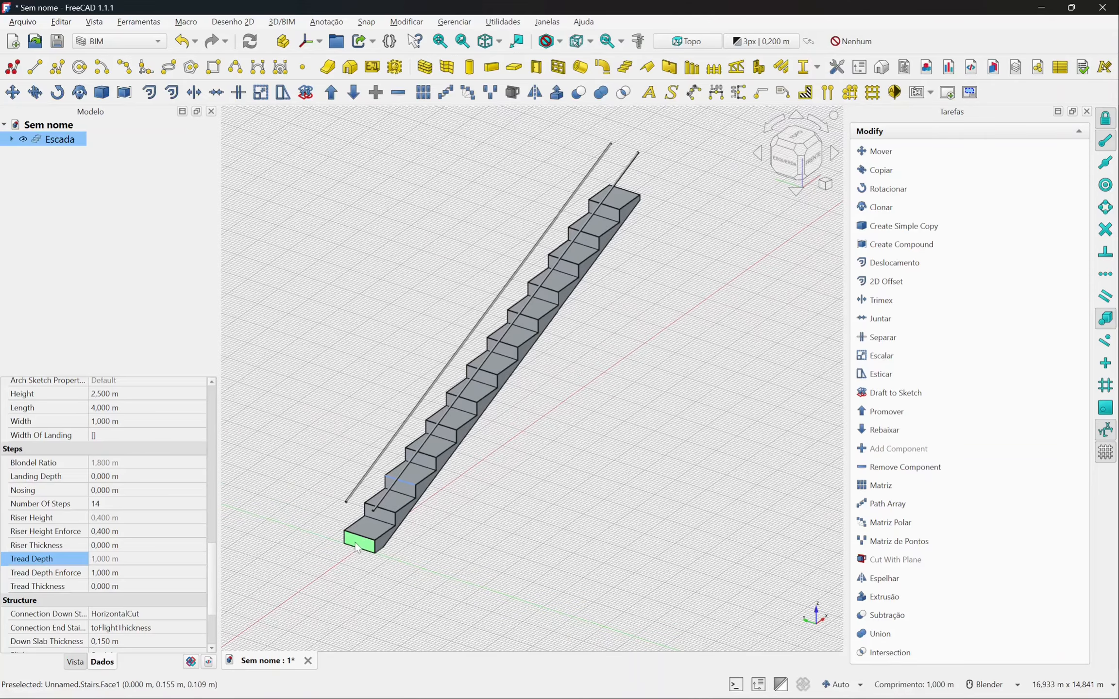
pyautogui.scroll(2, 372, 541)
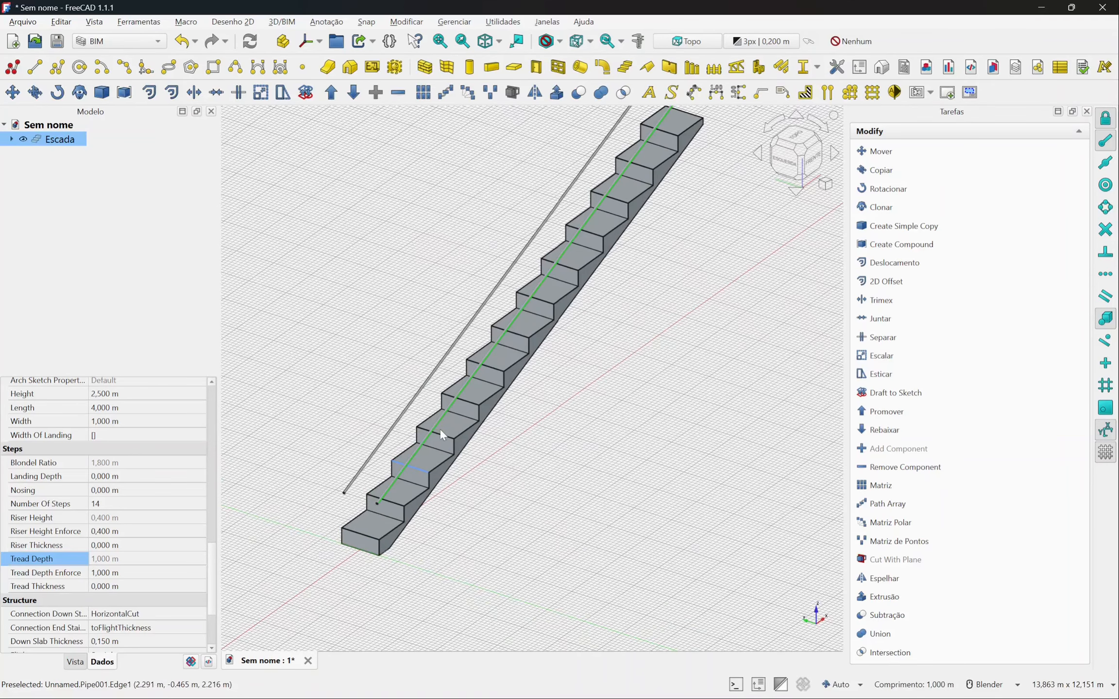
pyautogui.scroll(-2, 413, 480)
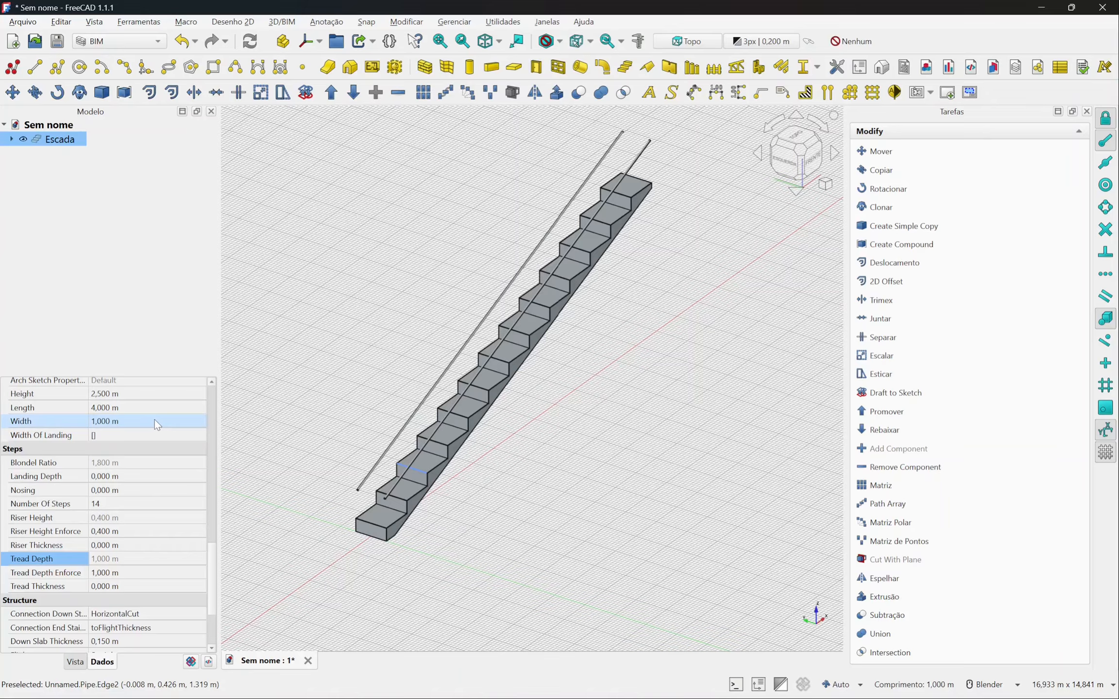
pyautogui.click(119, 422)
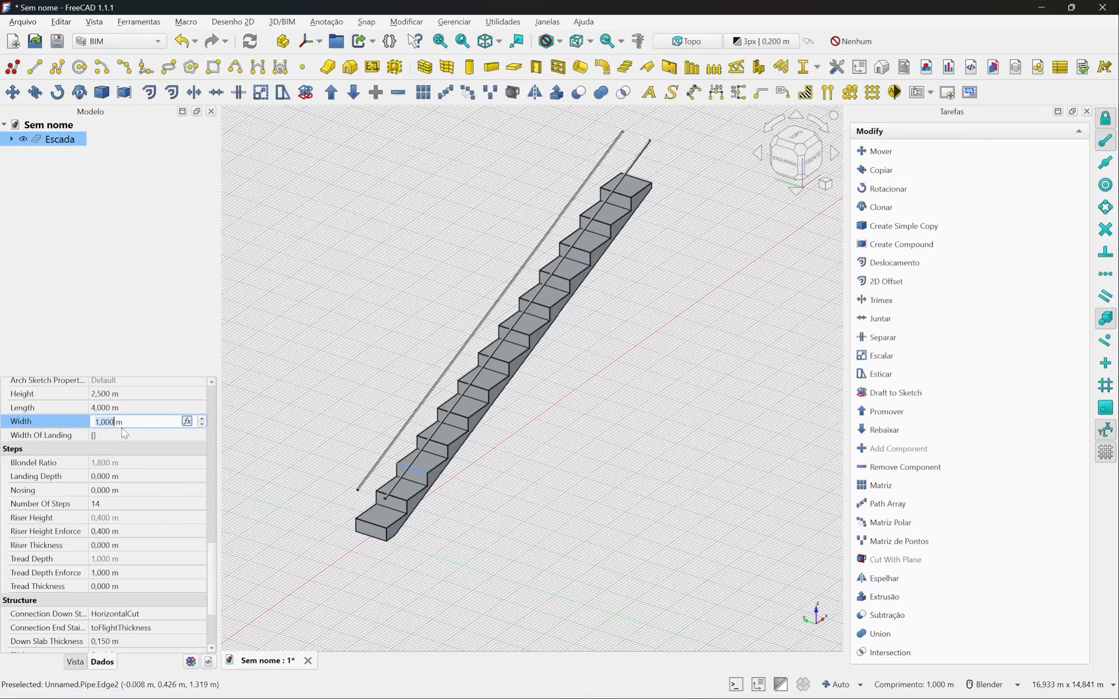
pyautogui.click(135, 516)
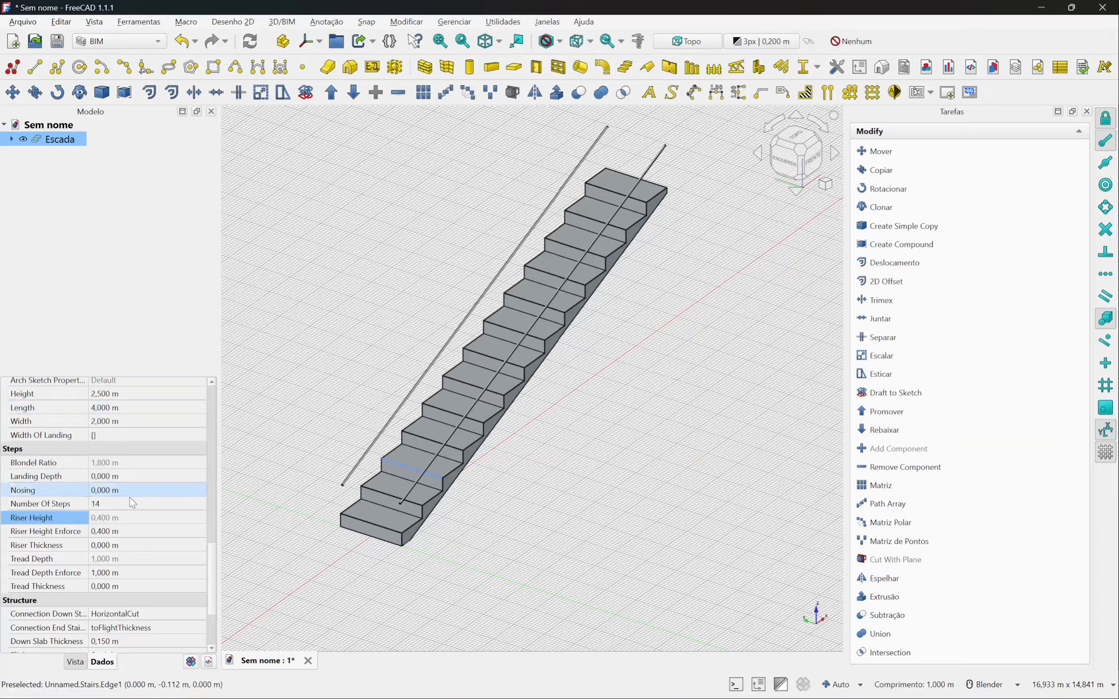
# - Reset the staircase's Riser Height Enforce and Tread Depth Enforce values to 0 m
pyautogui.click(129, 531)
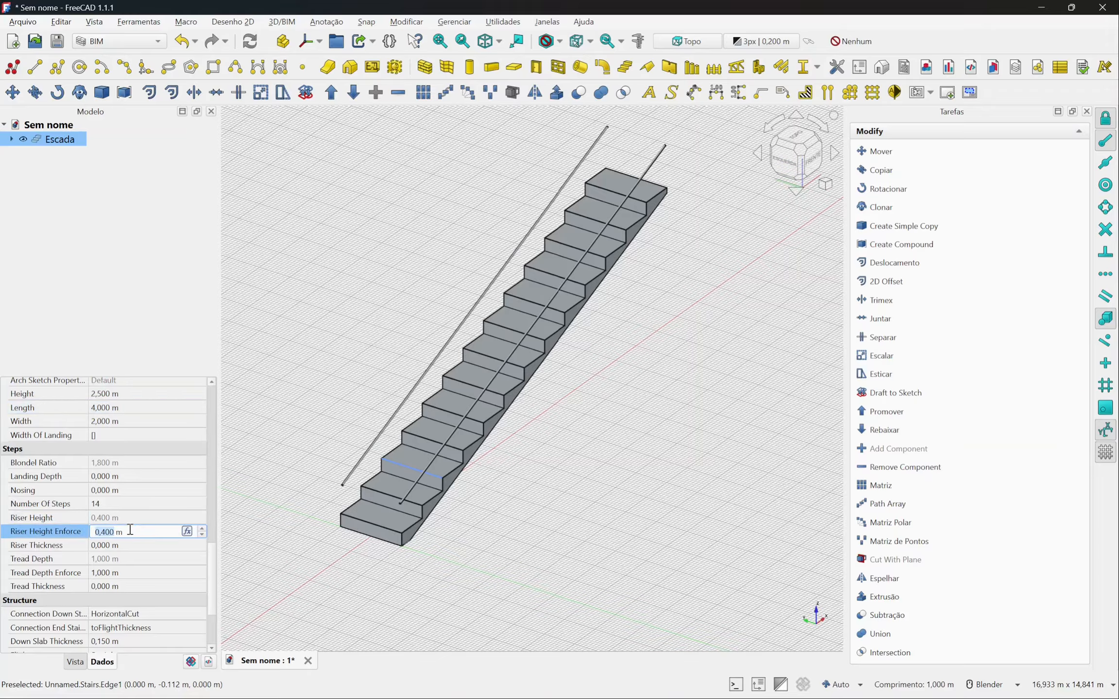
pyautogui.write('0')
pyautogui.click(116, 517)
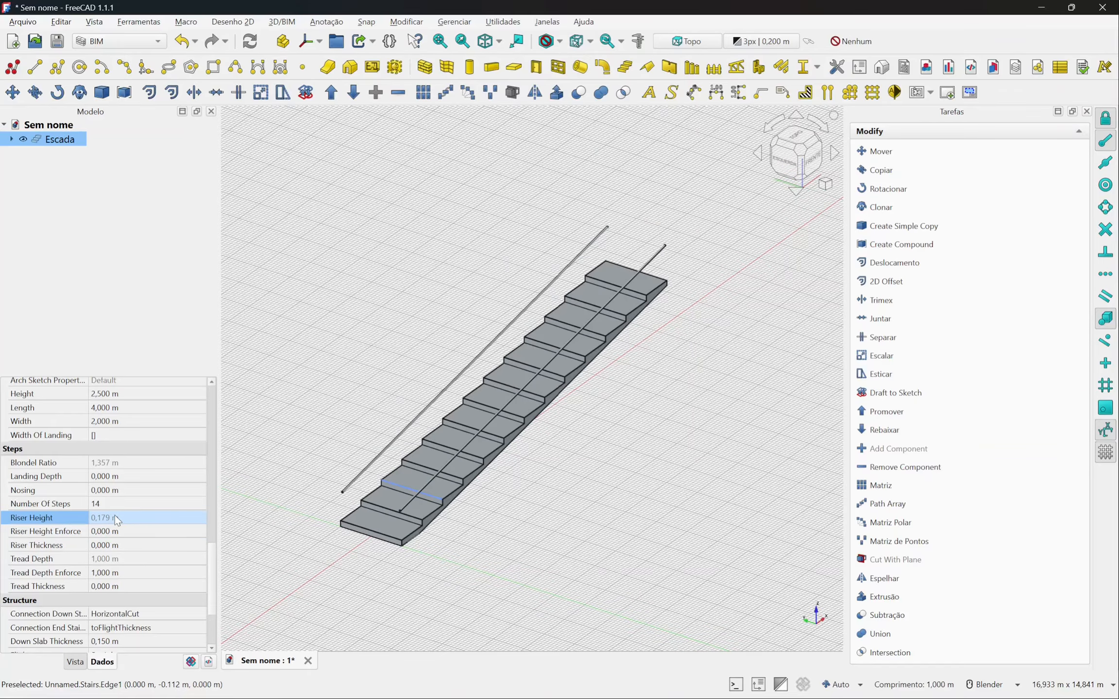
pyautogui.click(113, 573)
pyautogui.click(132, 558)
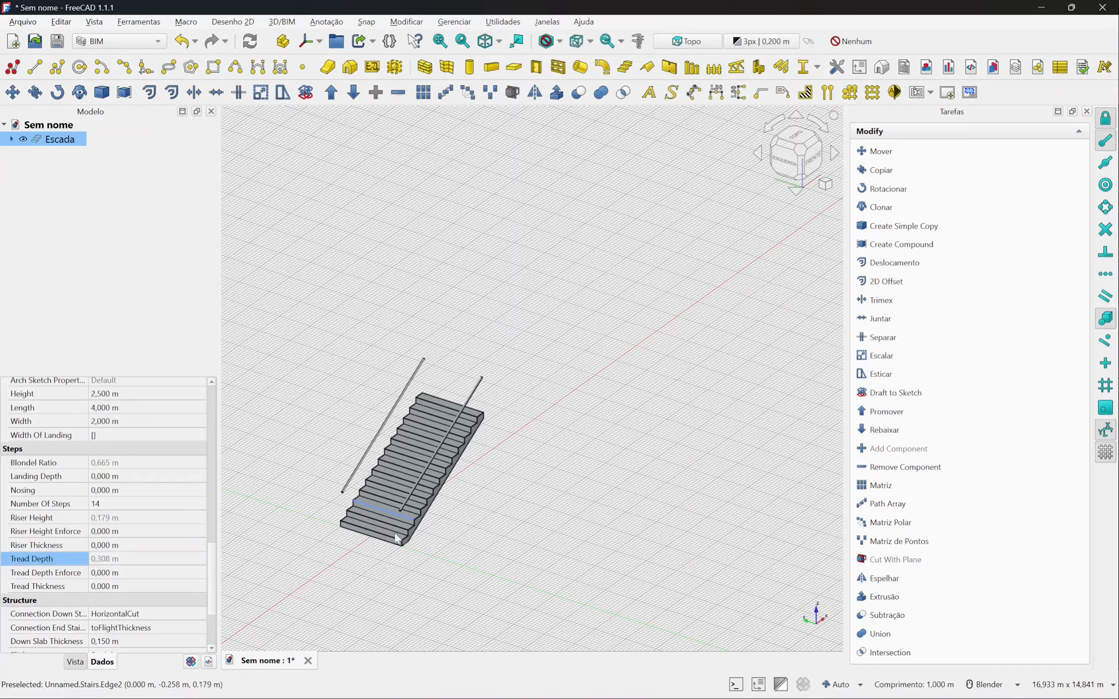
# - Set the staircase's width to 1 m and its number of steps to 17
pyautogui.scroll(3, 433, 512)
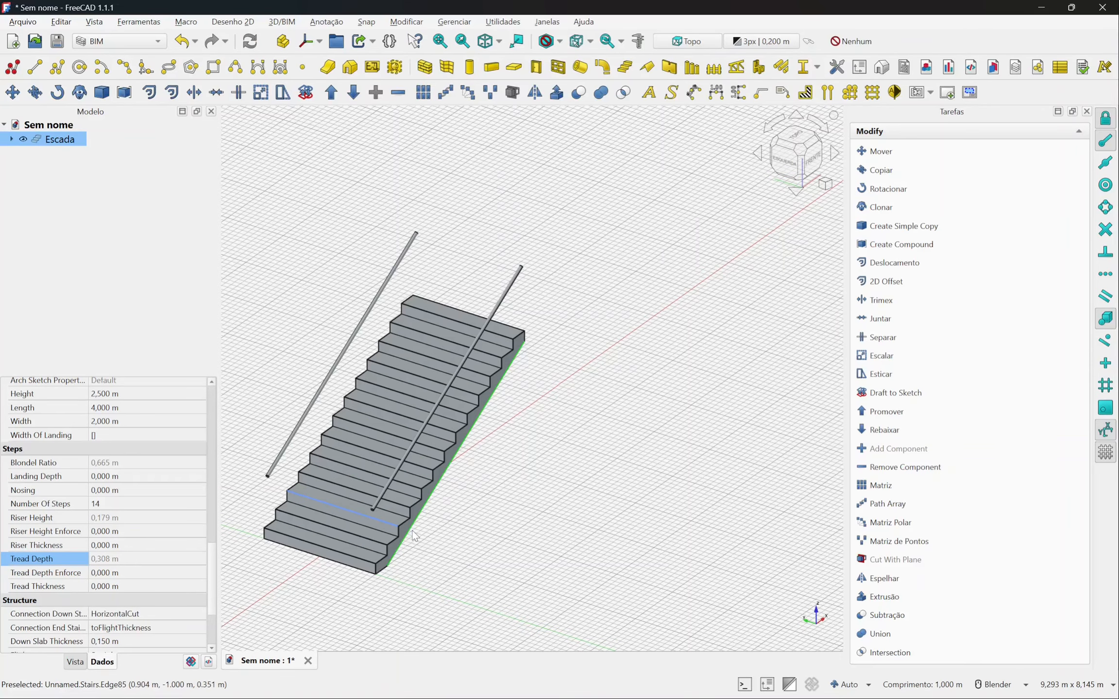
pyautogui.click(110, 417)
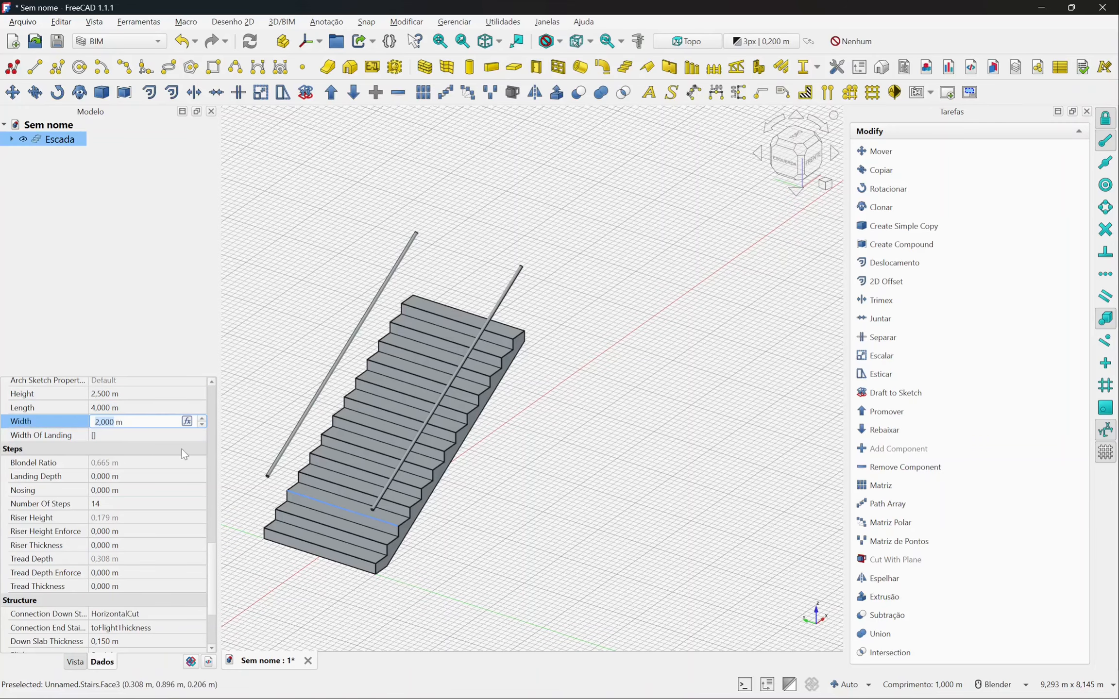
pyautogui.write('1')
pyautogui.press('Return')
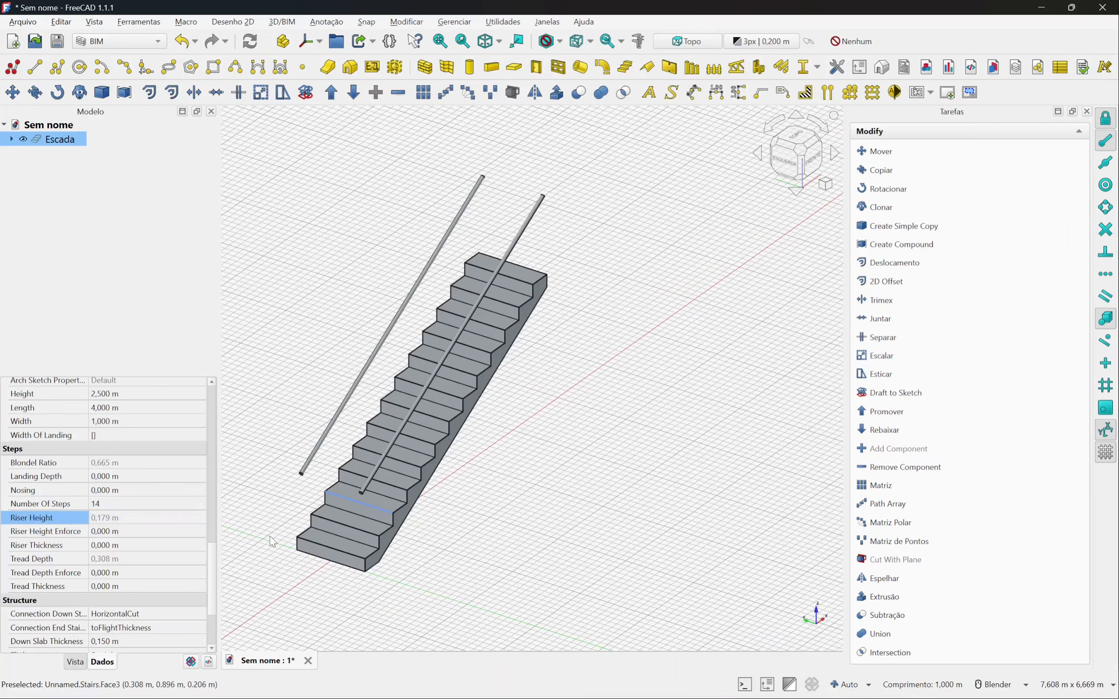
pyautogui.click(115, 502)
pyautogui.write('17')
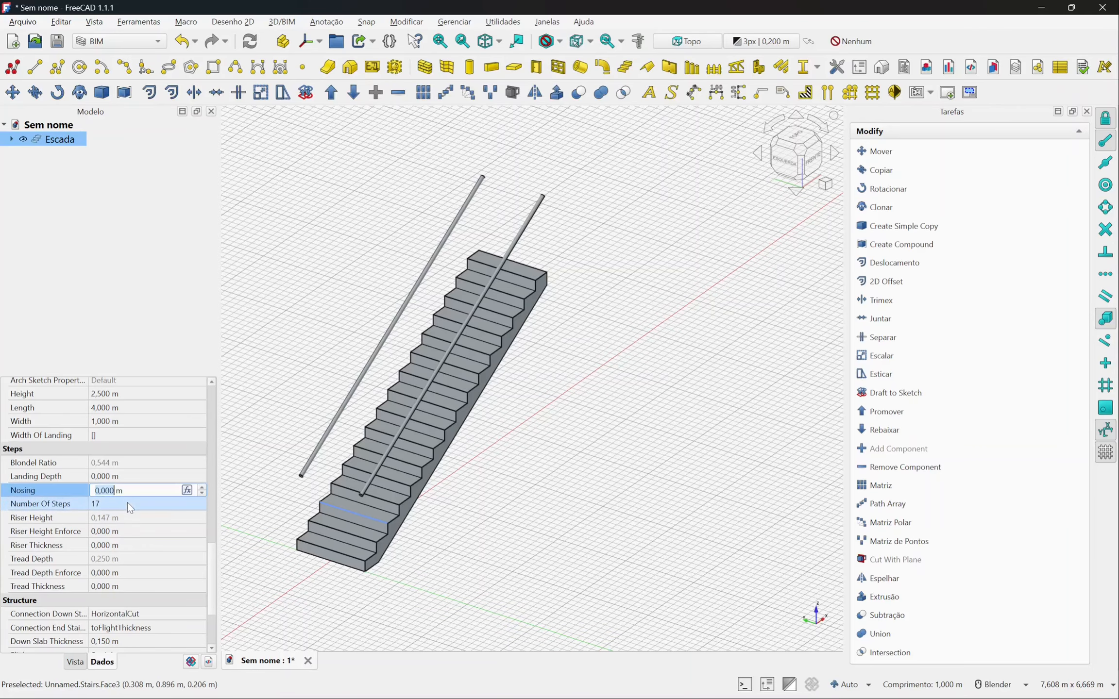
# - Set the staircase's total height to 3 m
pyautogui.click(140, 394)
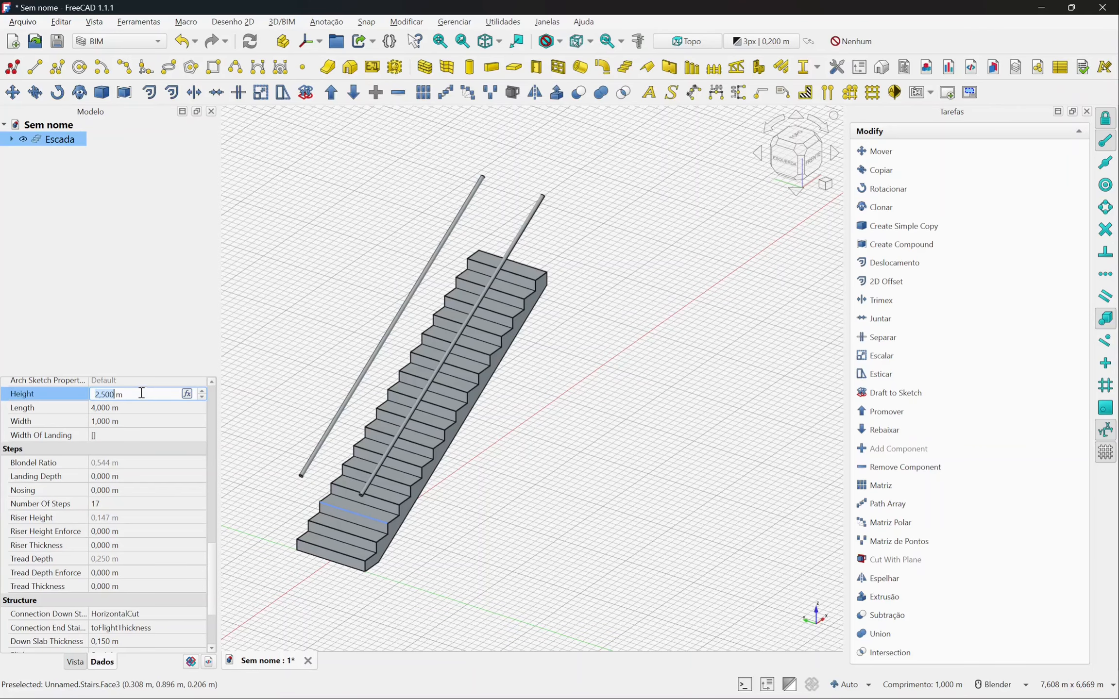
pyautogui.press('BackSpace')
pyautogui.press('BackSpace')
pyautogui.press('BackSpace')
pyautogui.press('BackSpace')
pyautogui.press('BackSpace')
pyautogui.write('3')
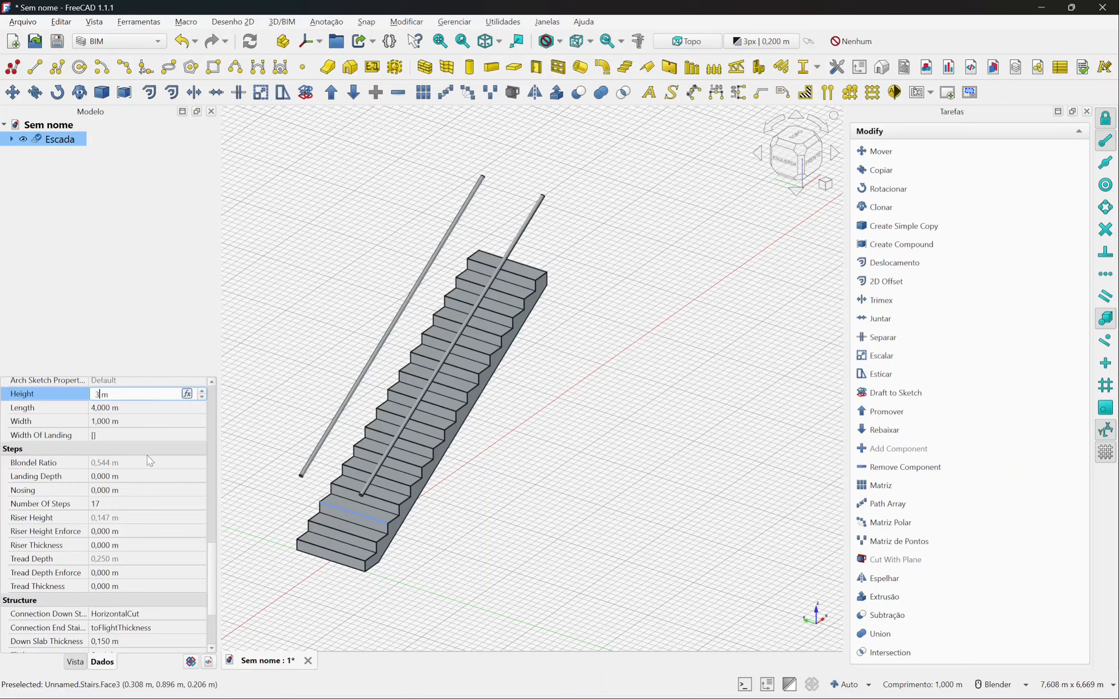
pyautogui.click(122, 517)
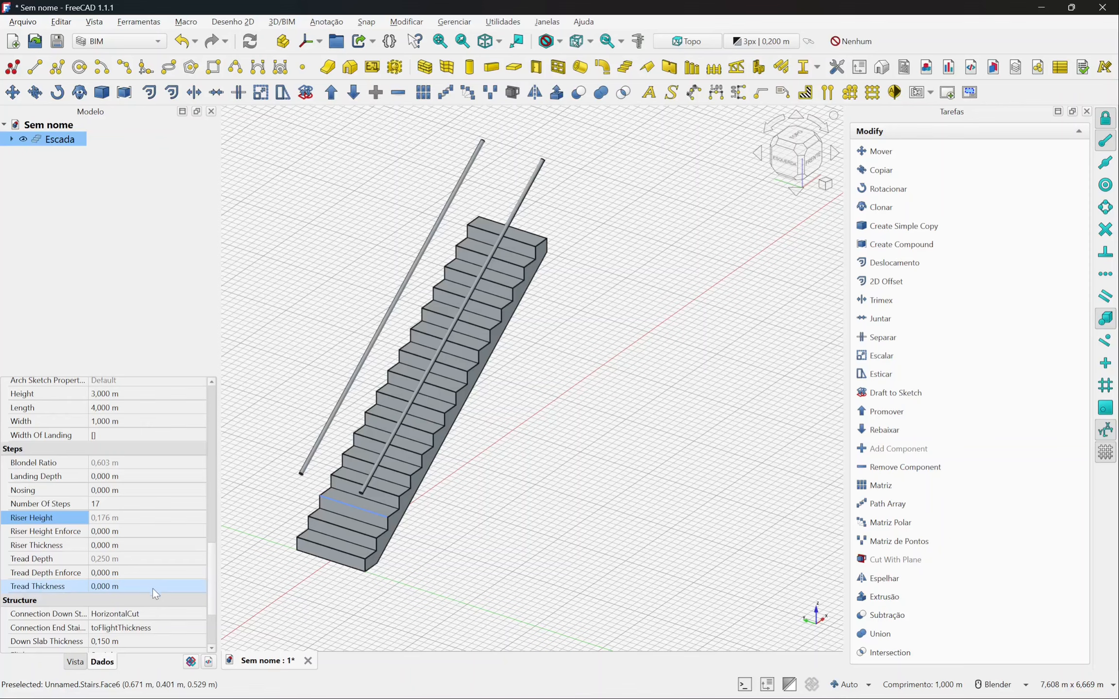
# - Set the staircase's Tread Thickness to 0.03 m
pyautogui.scroll(2, 346, 579)
pyautogui.scroll(1, 346, 579)
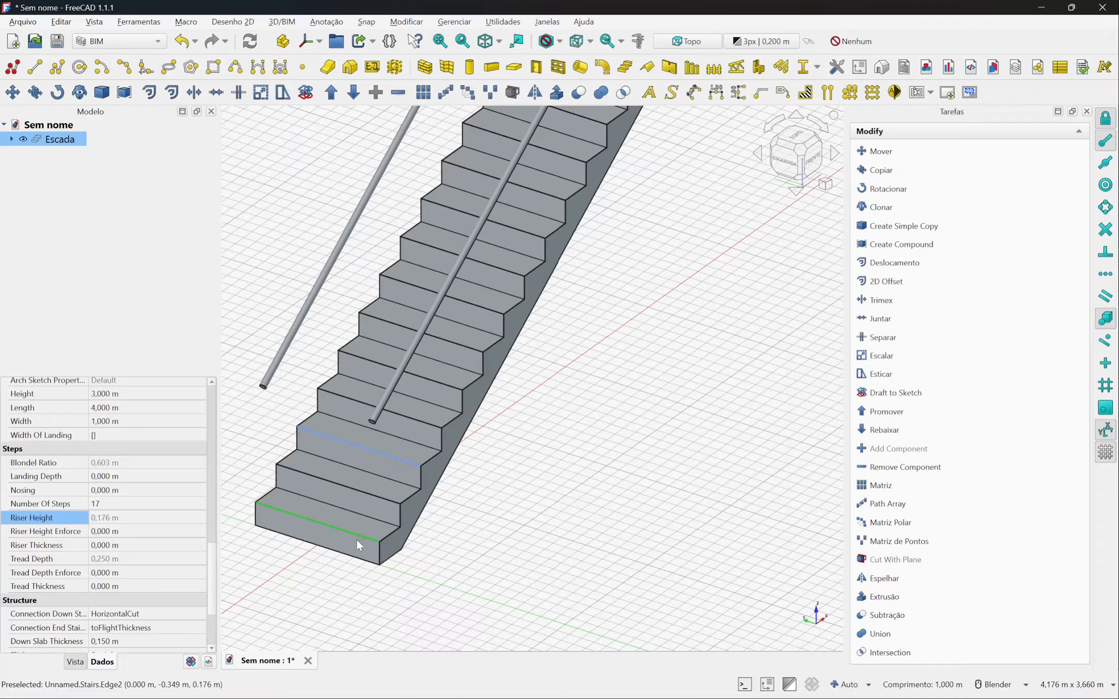
pyautogui.scroll(-2, 356, 539)
pyautogui.scroll(2, 409, 457)
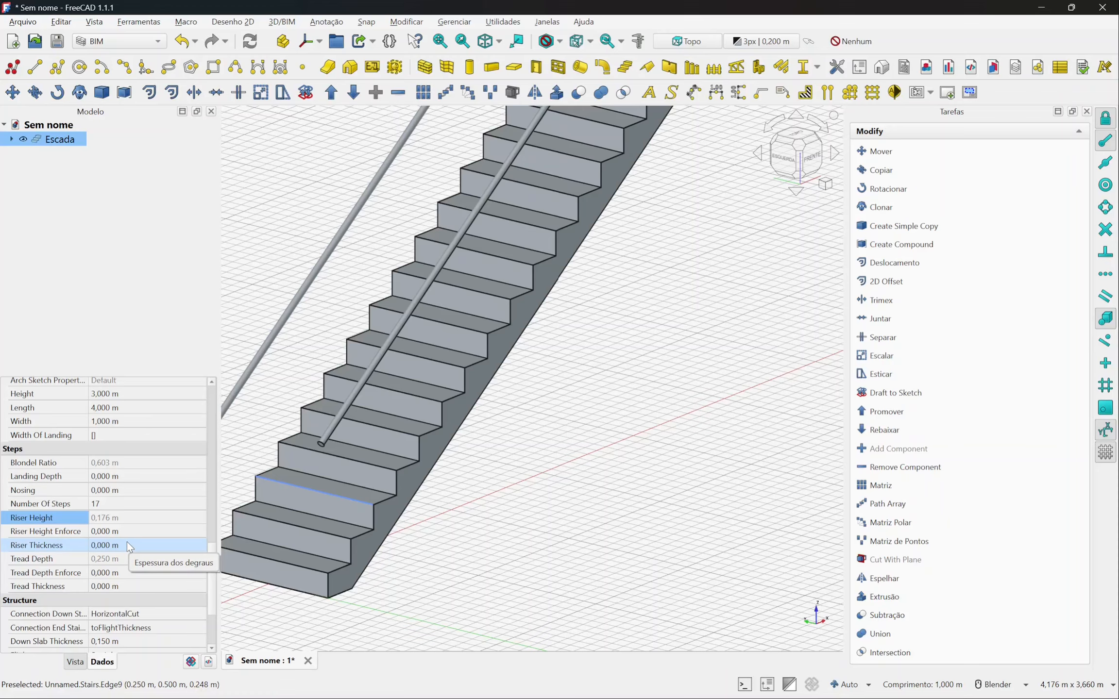
pyautogui.click(101, 546)
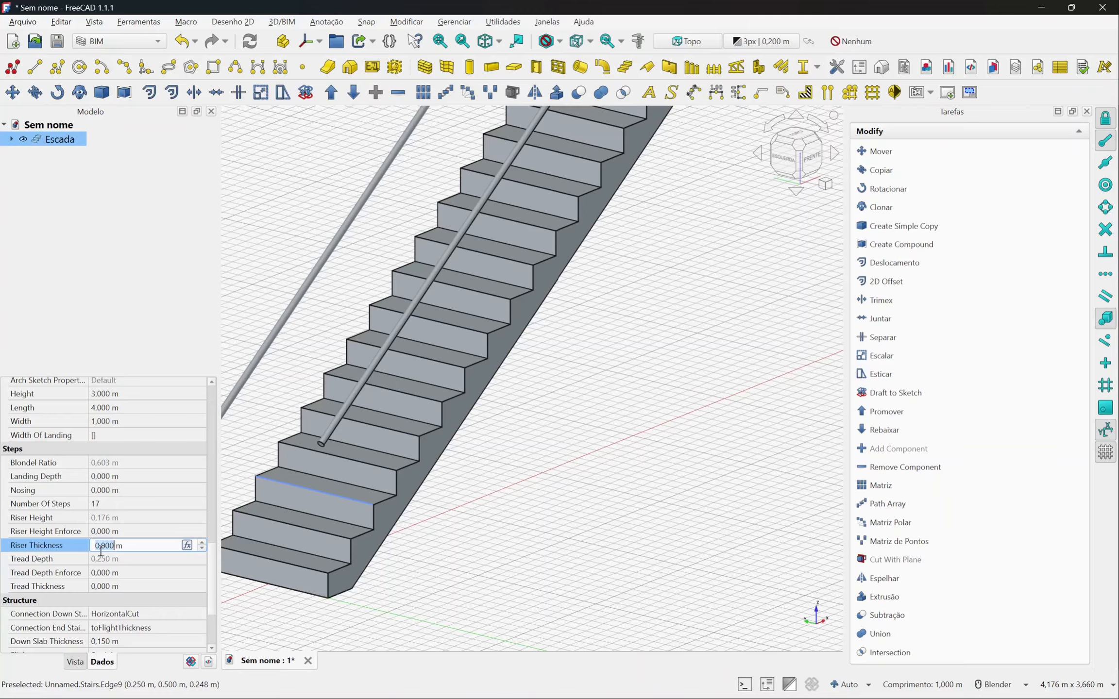
pyautogui.click(104, 588)
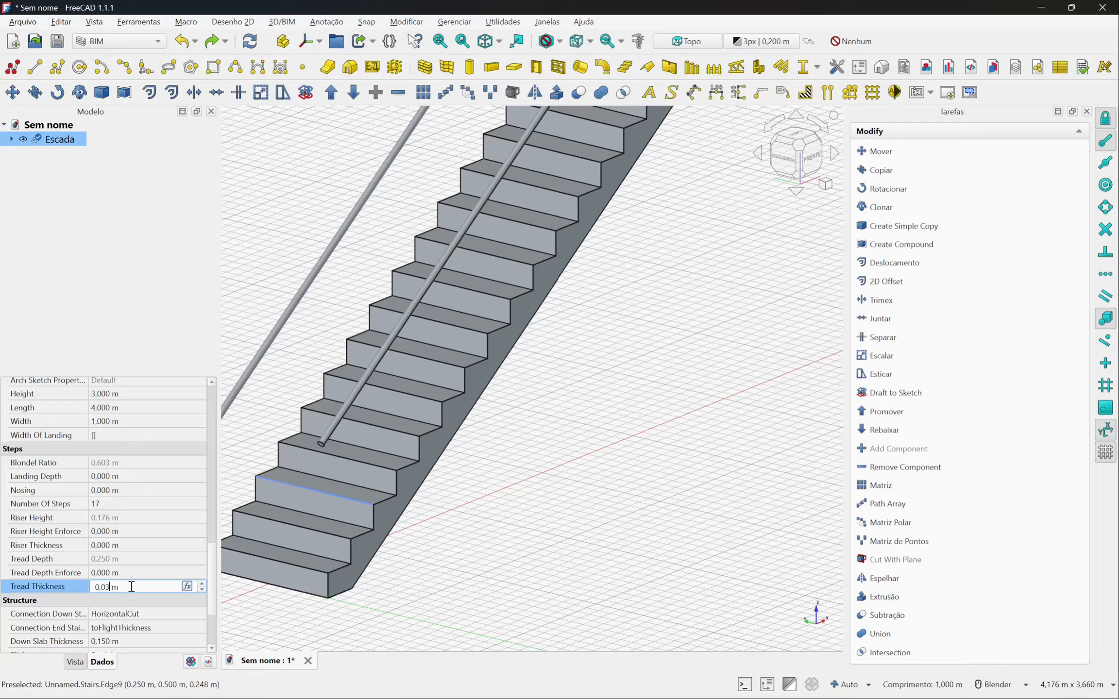
pyautogui.write('0,03')
pyautogui.click(144, 561)
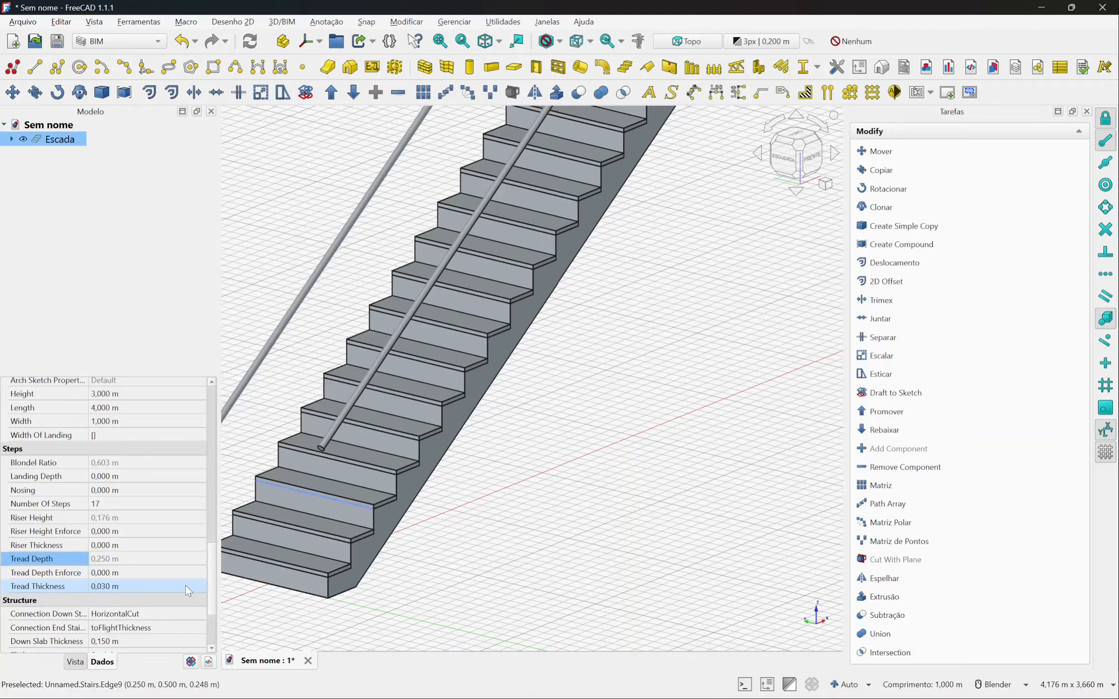
# - Set the staircase's Riser Thickness to 0.03 m
pyautogui.scroll(6, 400, 478)
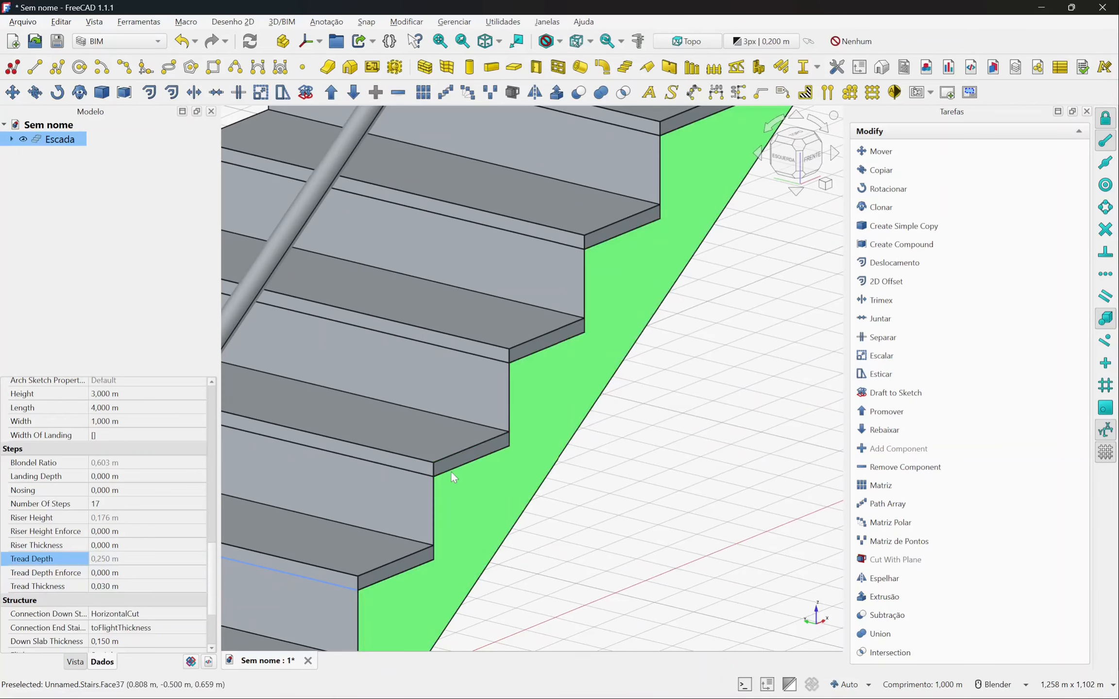
pyautogui.moveTo(465, 492); pyautogui.dragTo(409, 481, button='middle')
pyautogui.scroll(-4, 409, 482)
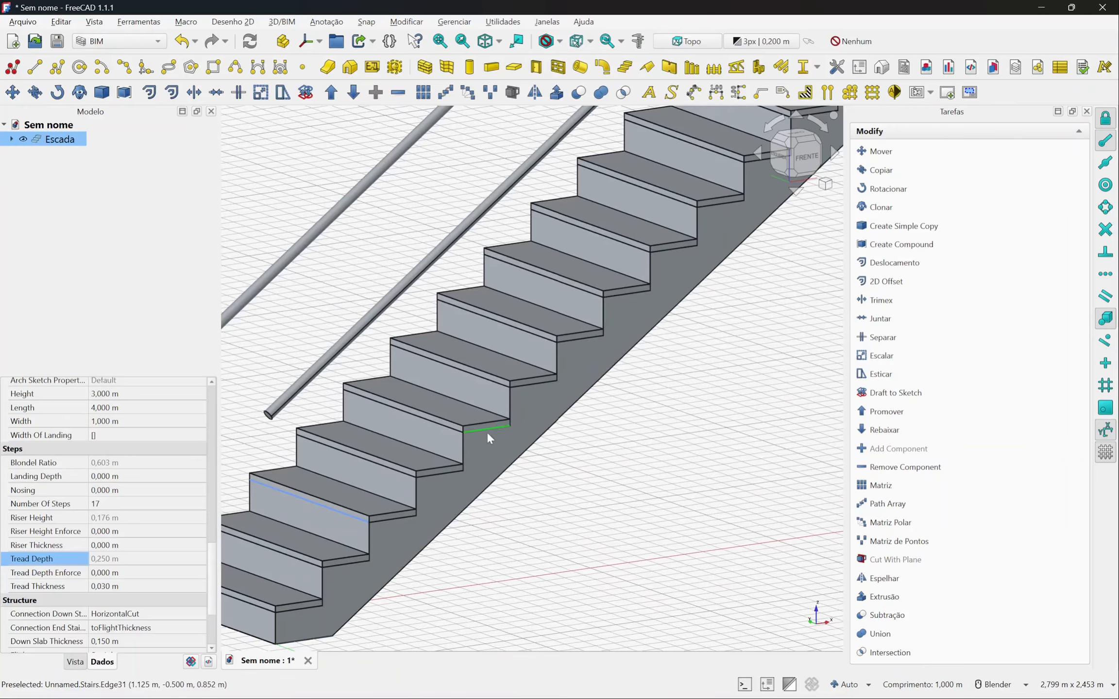
pyautogui.scroll(-1, 481, 423)
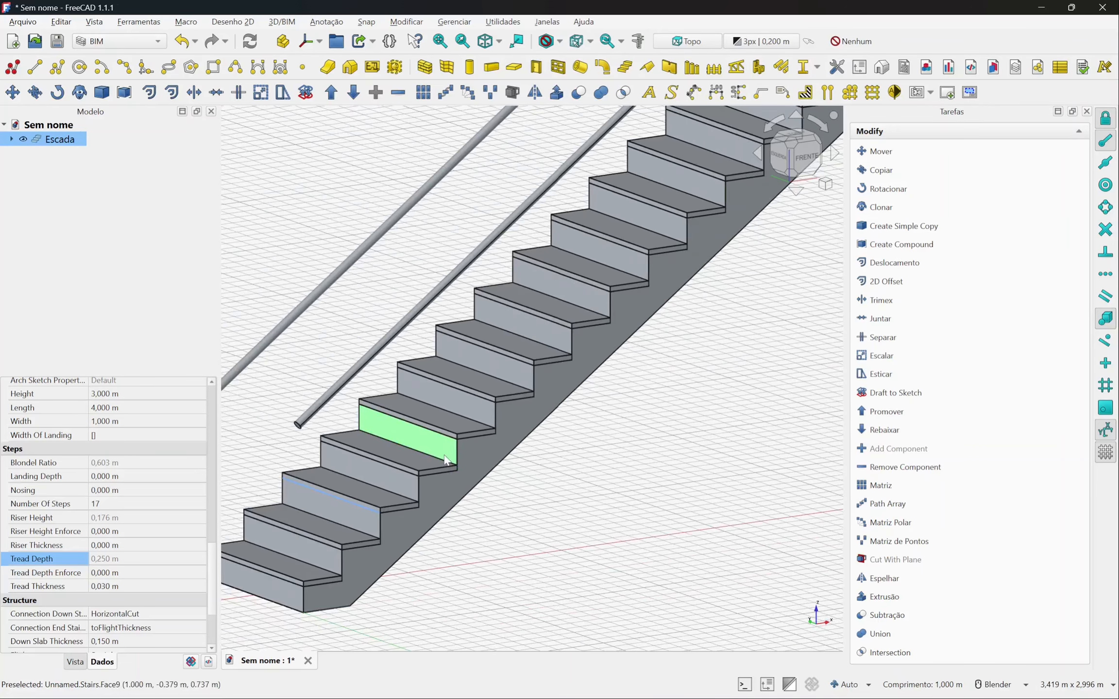
pyautogui.scroll(1, 446, 459)
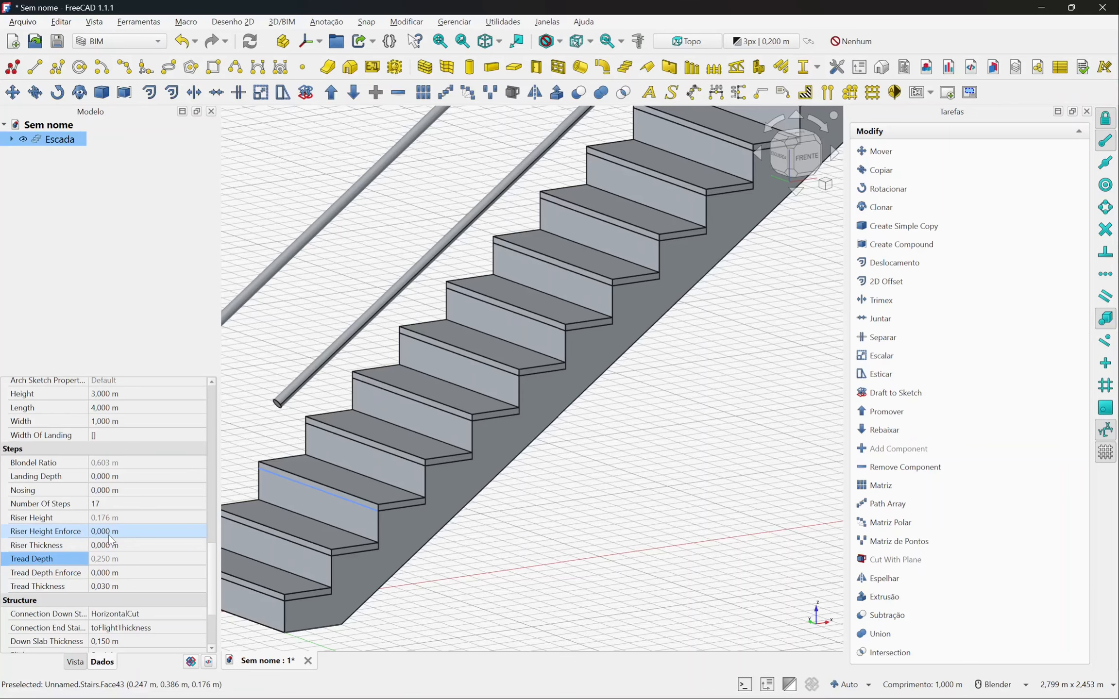
pyautogui.click(121, 546)
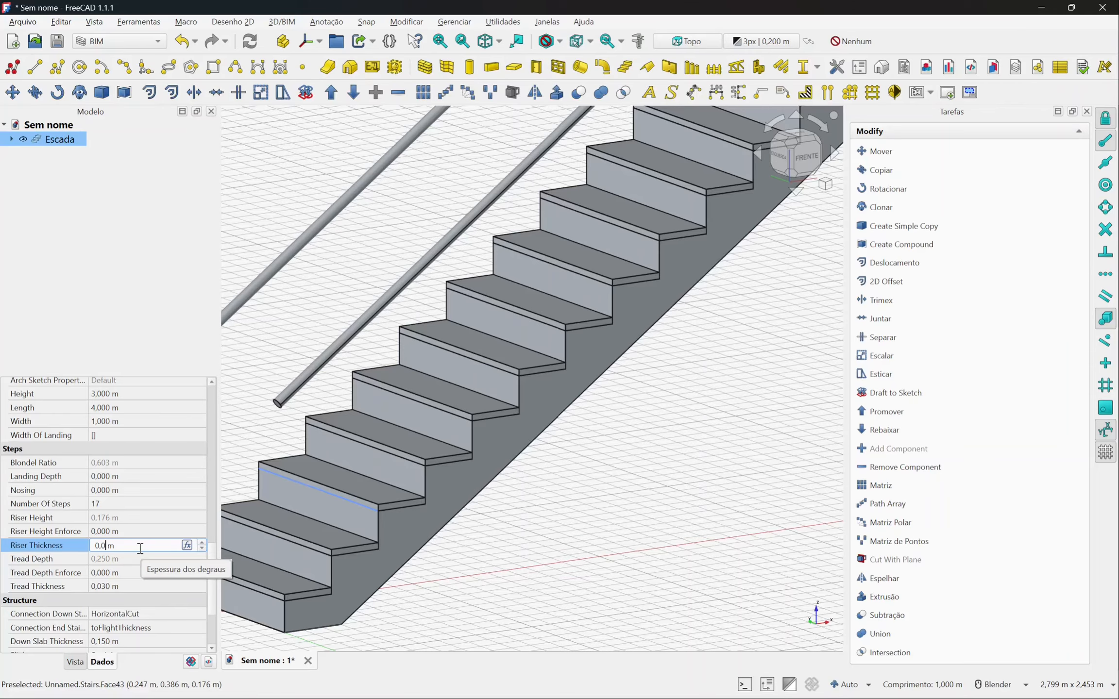
pyautogui.click(130, 559)
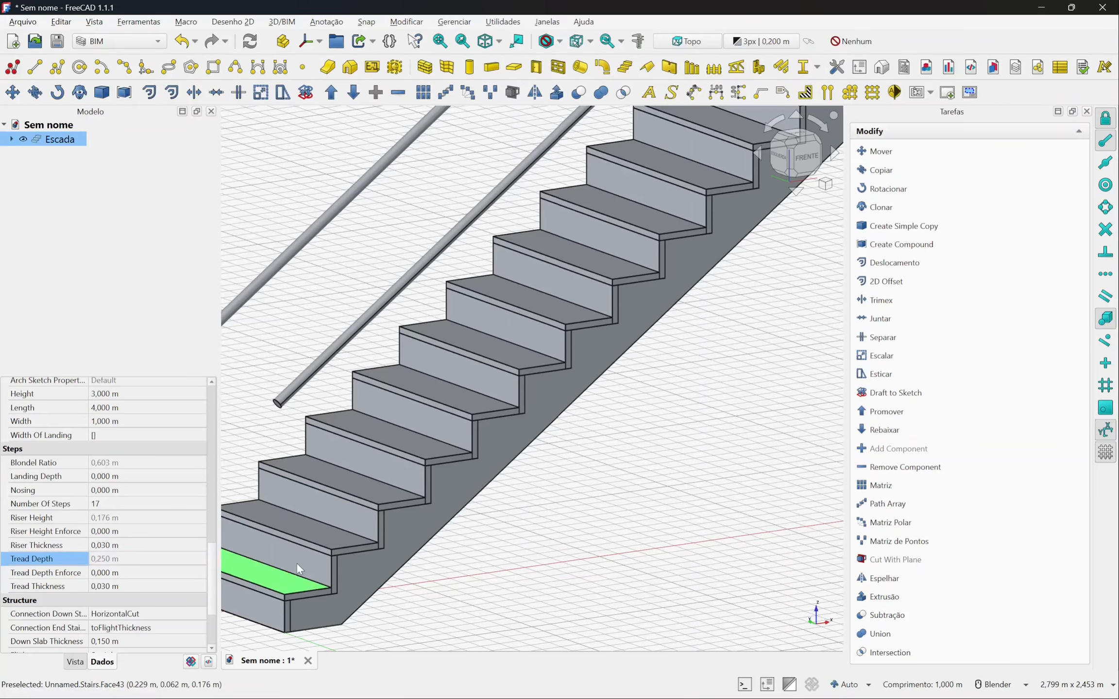
# - Examine the staircase's side profile, including the supporting structure at its lower and upper ends
pyautogui.scroll(-3, 349, 550)
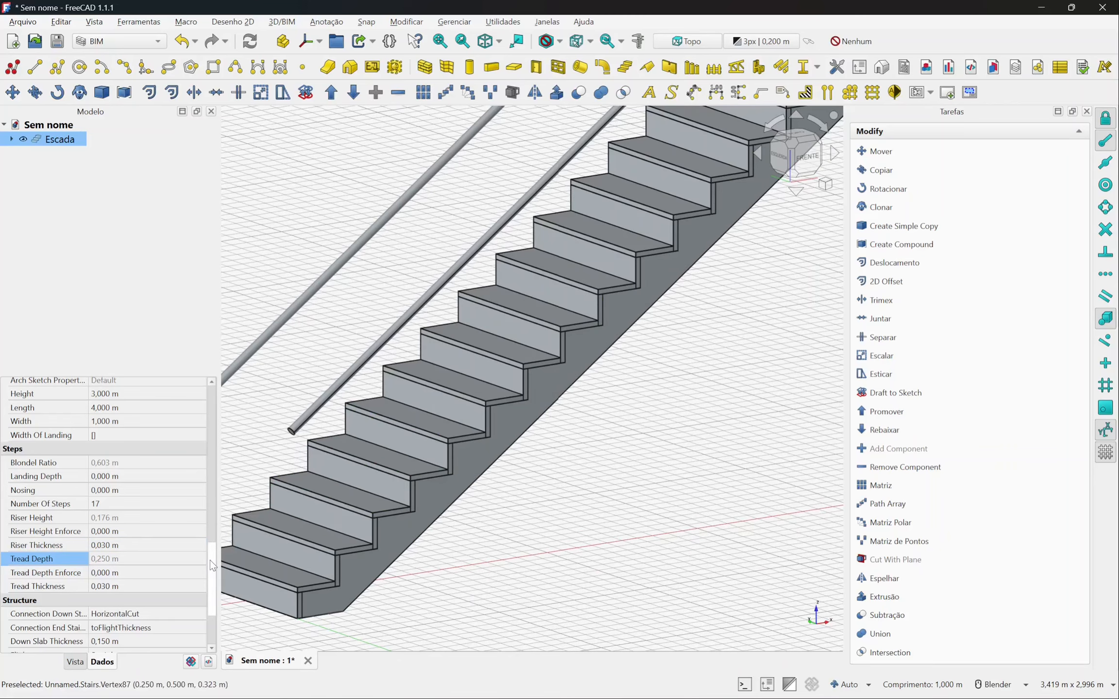
pyautogui.scroll(-3, 316, 570)
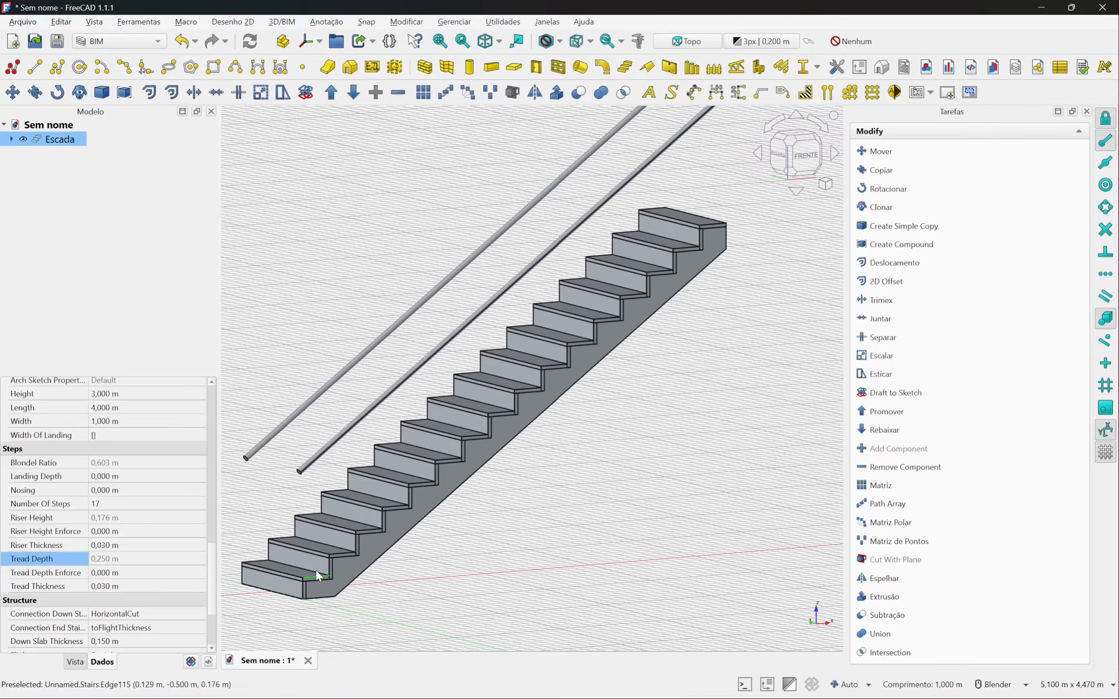
pyautogui.moveTo(399, 537); pyautogui.dragTo(384, 546, button='middle')
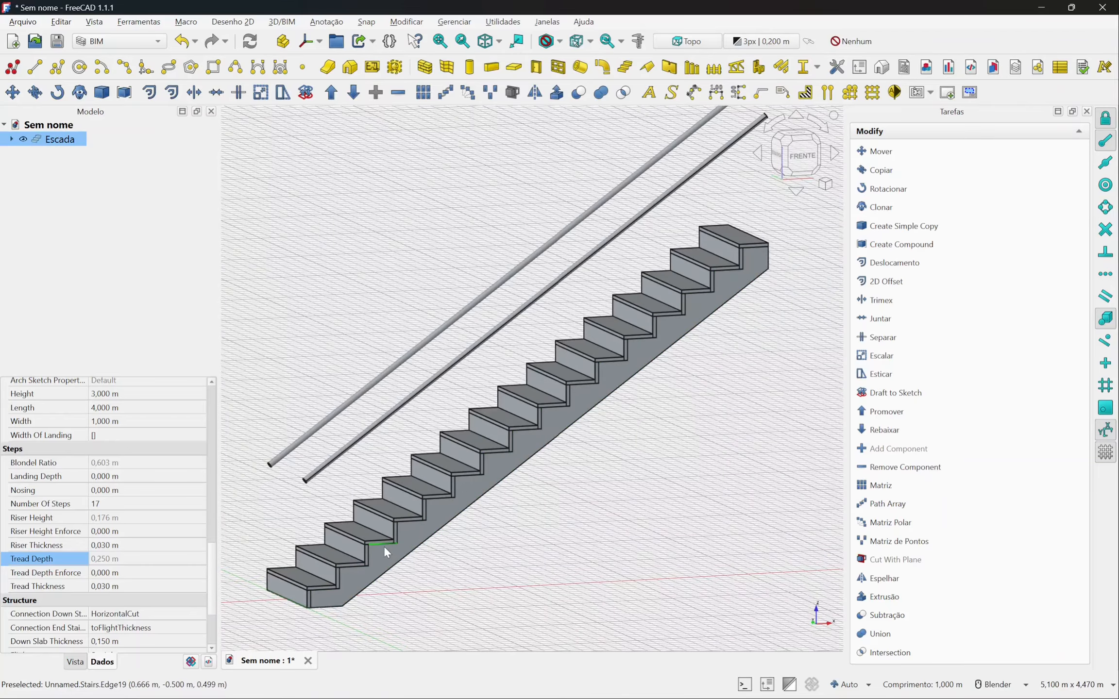
pyautogui.scroll(-3, 387, 548)
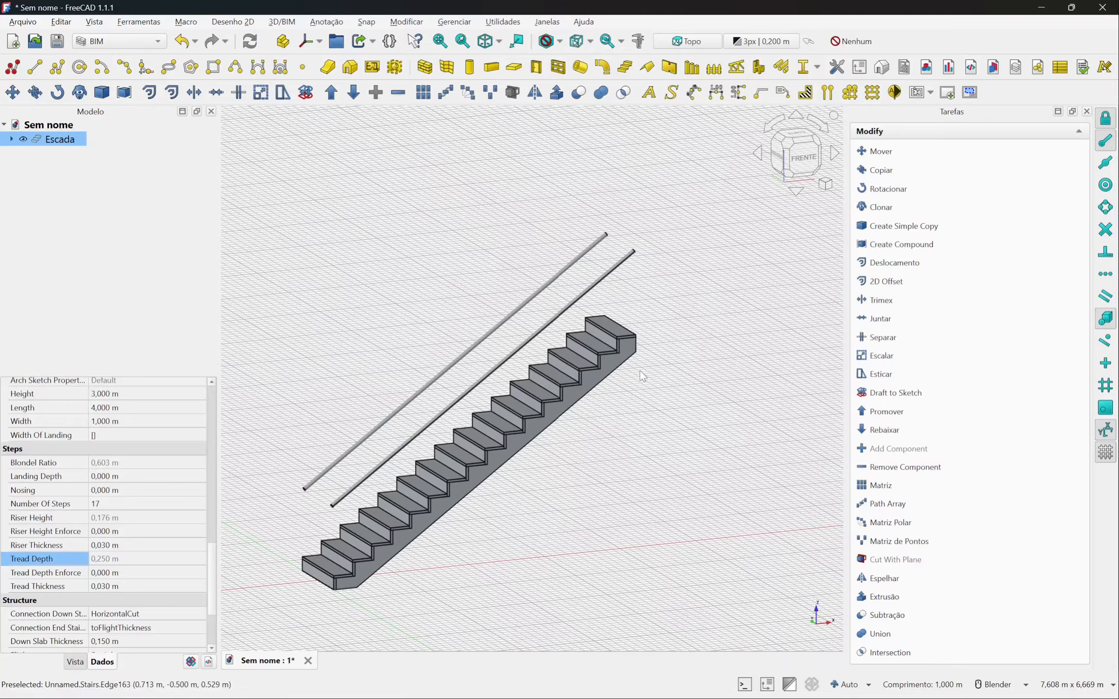
pyautogui.scroll(2, 635, 382)
pyautogui.keyDown('shift'); pyautogui.moveTo(647, 372); pyautogui.dragTo(648, 310, button='middle'); pyautogui.keyUp('shift')
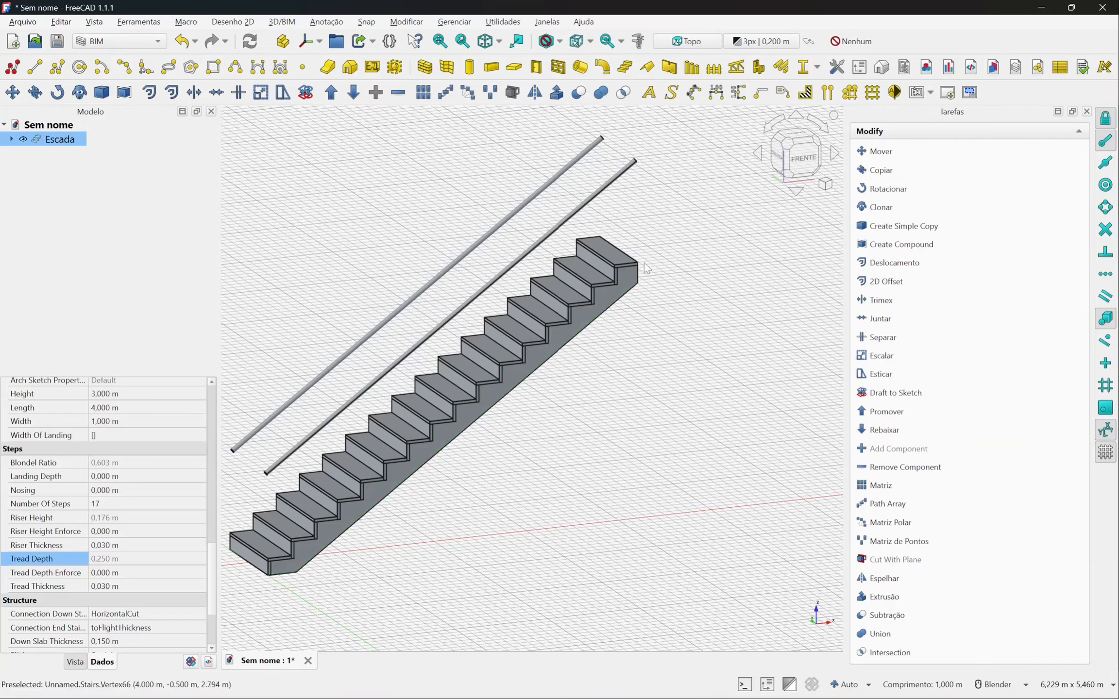
pyautogui.moveTo(657, 301); pyautogui.dragTo(650, 264, button='middle')
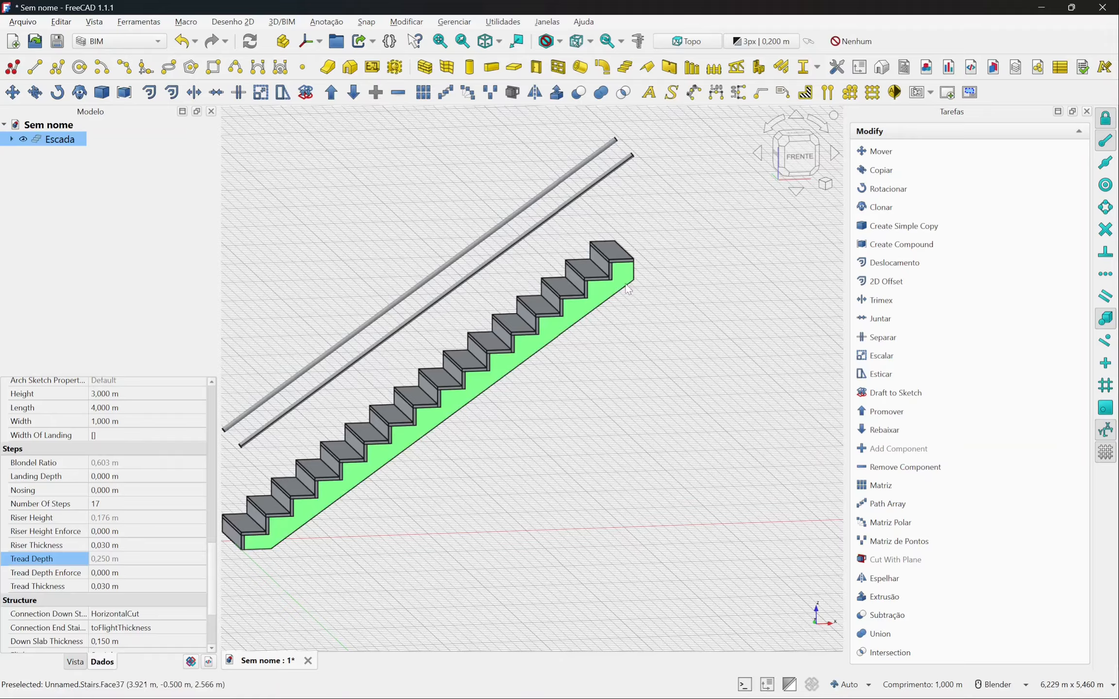
# - Draw a rectangle about 3.685 m by 2.526 m in top view, starting from a corner at the staircase's upper end
pyautogui.keyDown('shift'); pyautogui.moveTo(590, 309); pyautogui.dragTo(634, 307, button='middle'); pyautogui.keyUp('shift')
pyautogui.click(652, 378)
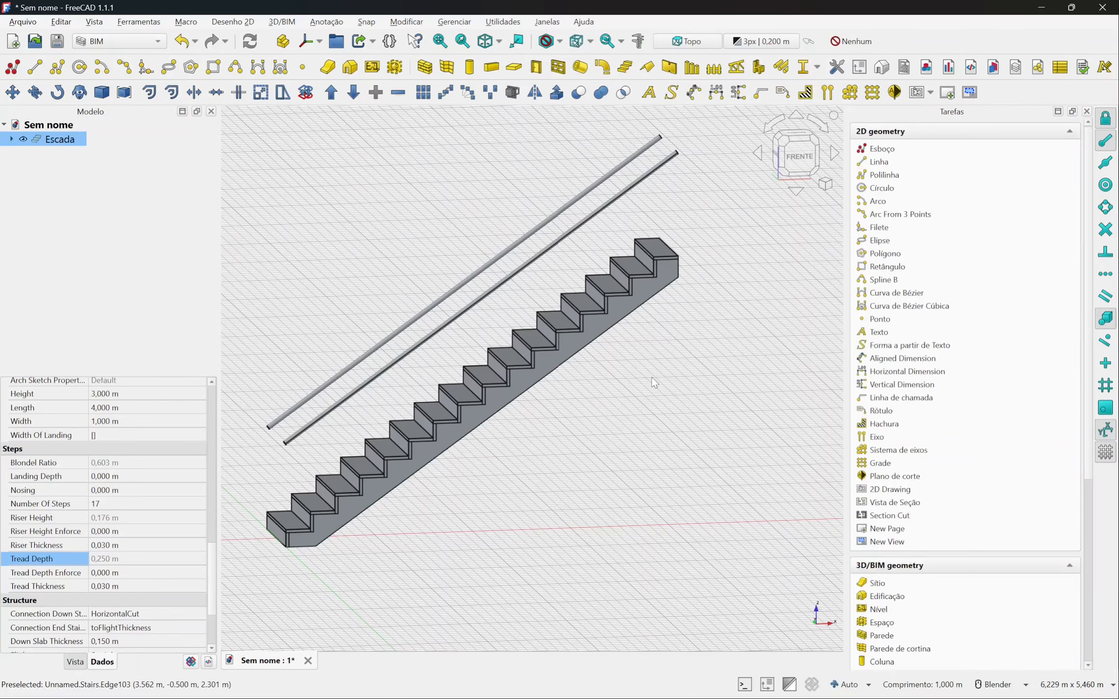
pyautogui.moveTo(623, 369); pyautogui.dragTo(516, 421, button='middle')
pyautogui.scroll(-3, 532, 430)
pyautogui.keyDown('shift'); pyautogui.moveTo(558, 411); pyautogui.dragTo(511, 412, button='middle'); pyautogui.keyUp('shift')
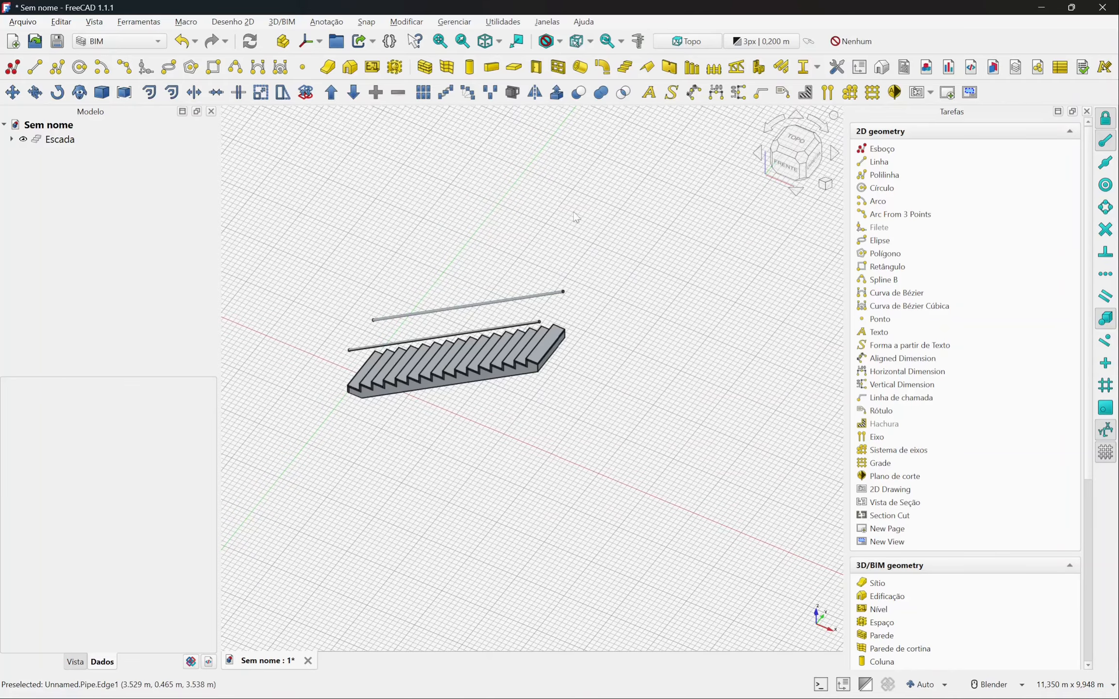
pyautogui.press('2')
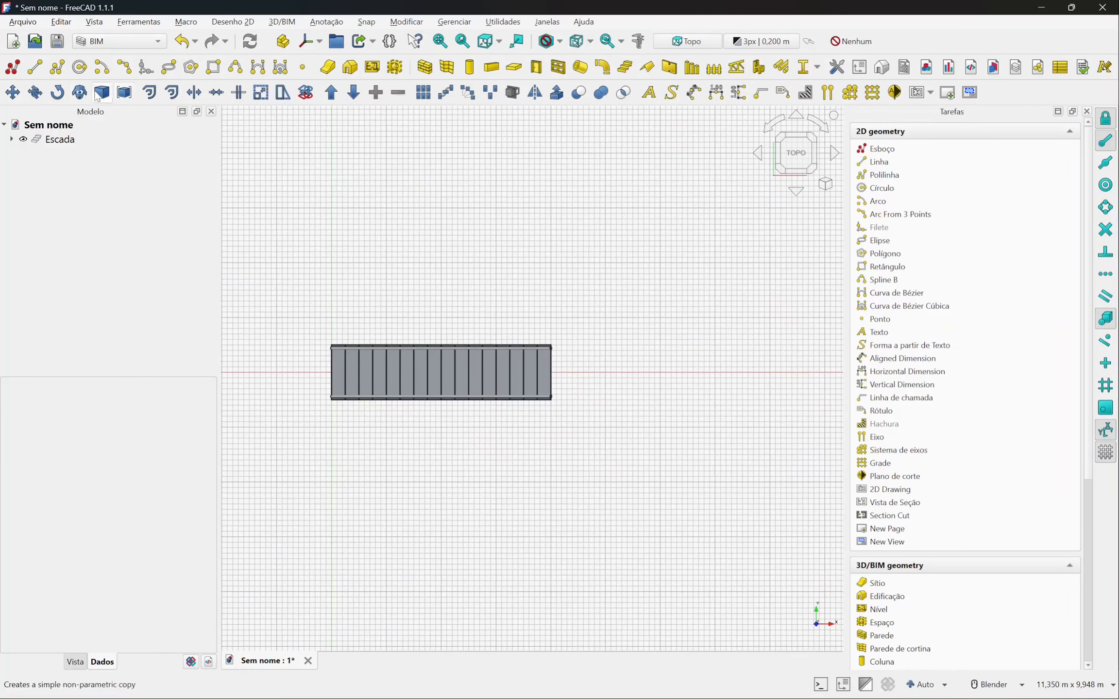
pyautogui.click(213, 67)
pyautogui.scroll(3, 570, 357)
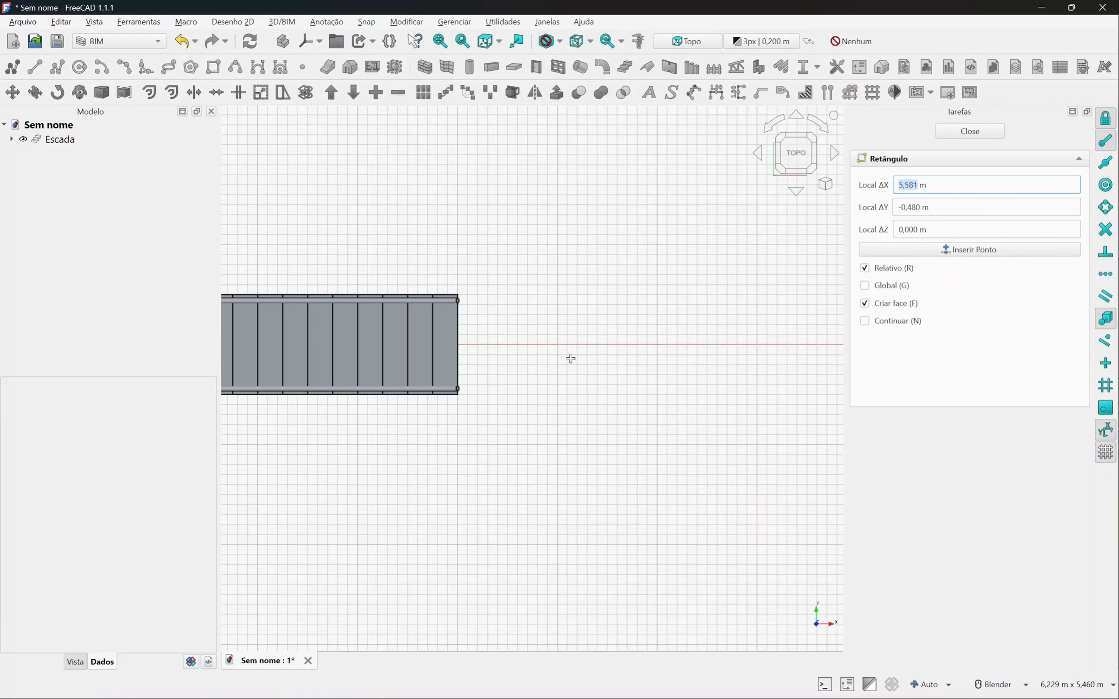
pyautogui.click(458, 289)
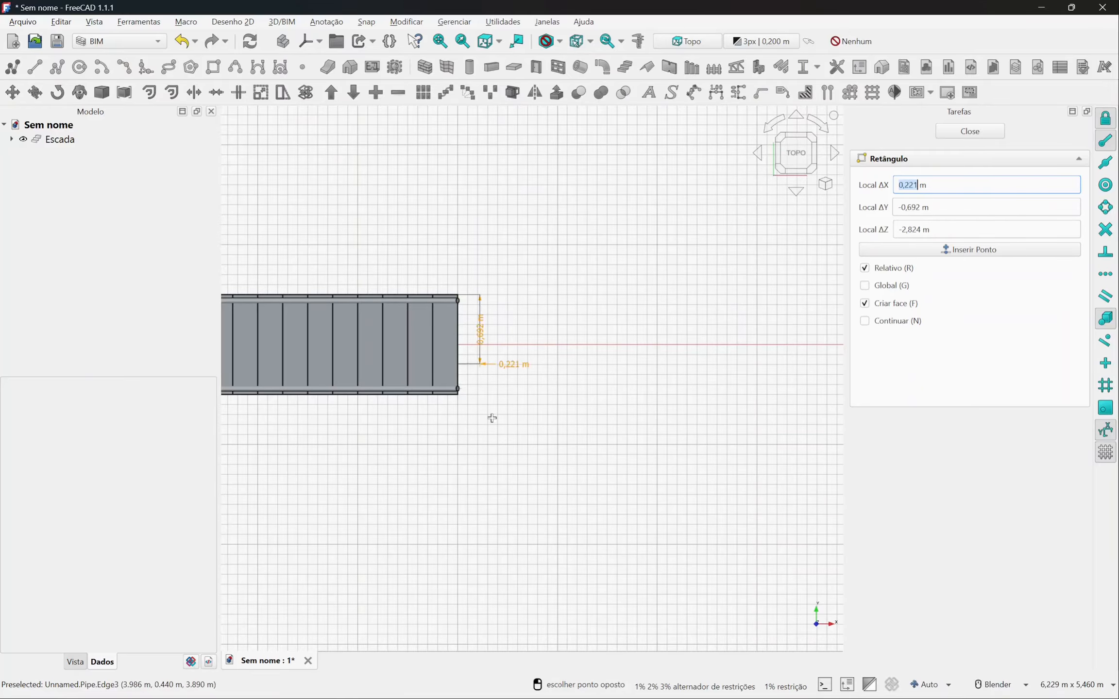
pyautogui.scroll(-4, 495, 437)
pyautogui.click(626, 481)
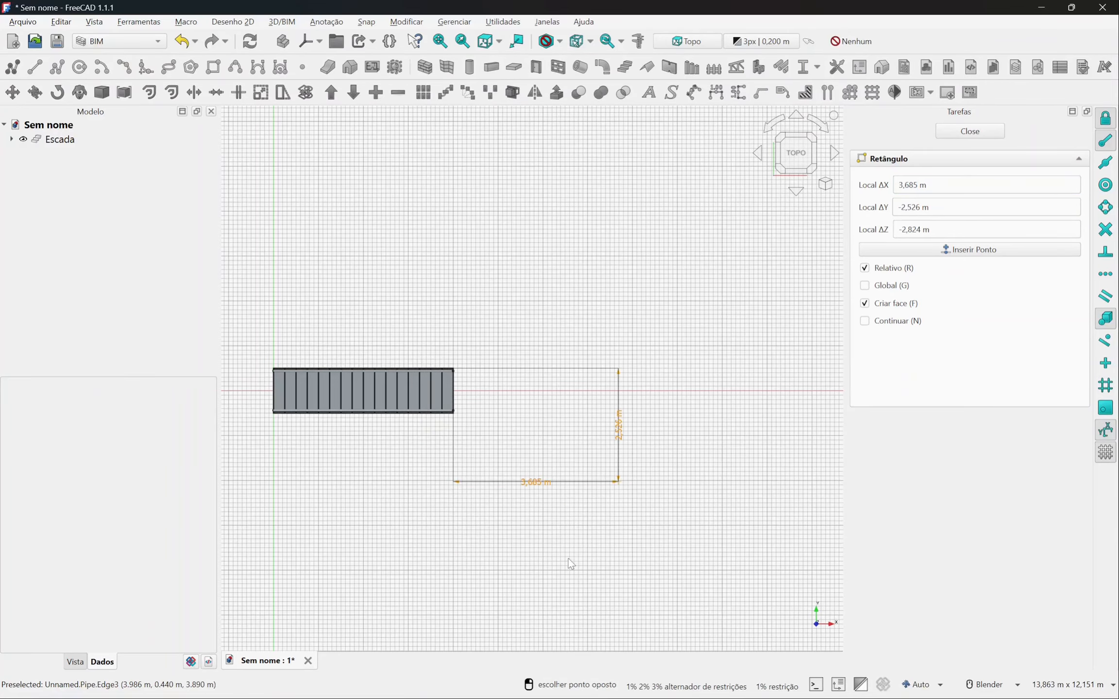
# - Set the rectangle's placement position z to 3 m
pyautogui.scroll(2, 399, 530)
pyautogui.moveTo(399, 530); pyautogui.dragTo(457, 447, button='middle')
pyautogui.moveTo(456, 447); pyautogui.dragTo(497, 453, button='middle')
pyautogui.scroll(3, 503, 409)
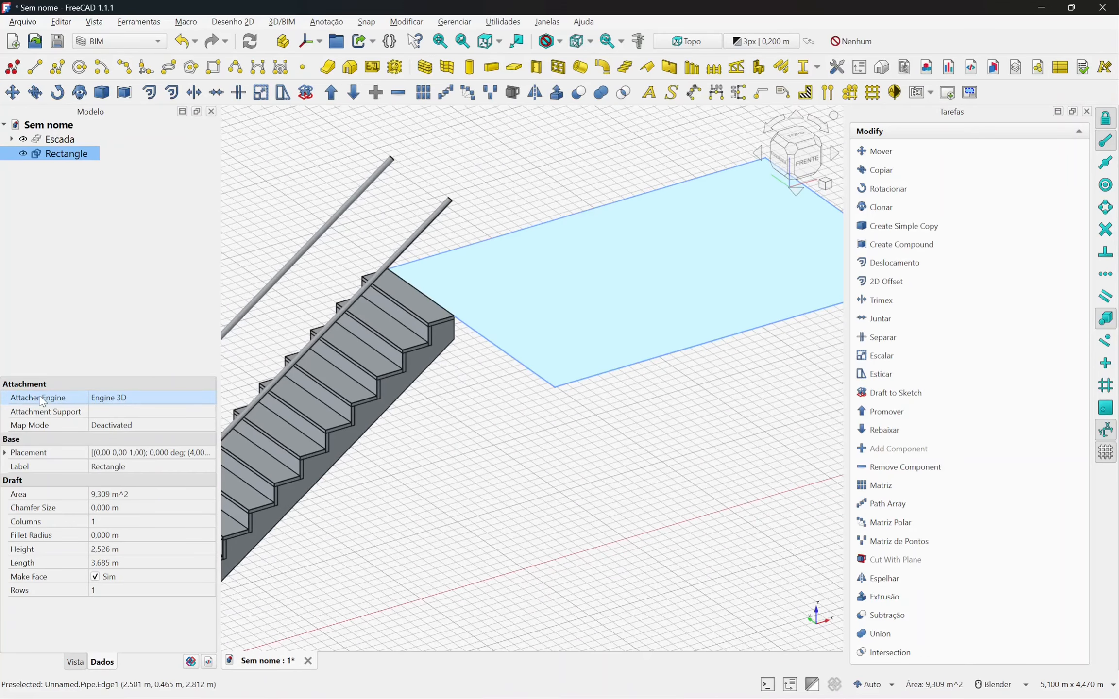
pyautogui.click(5, 453)
pyautogui.click(12, 494)
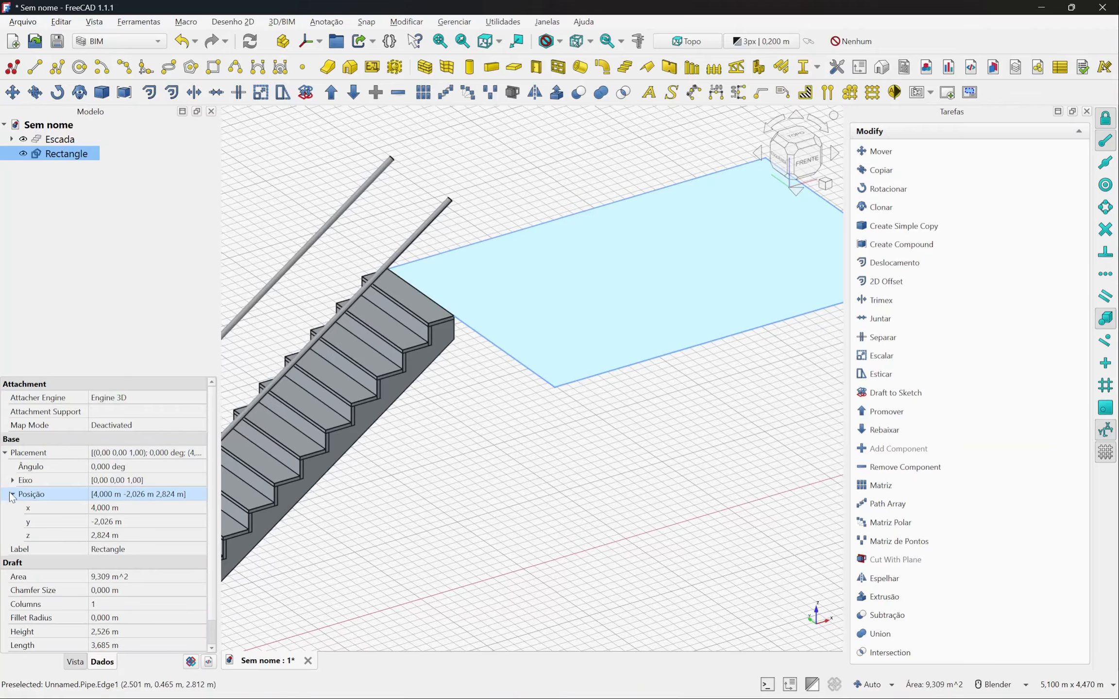
pyautogui.click(117, 535)
pyautogui.write('3')
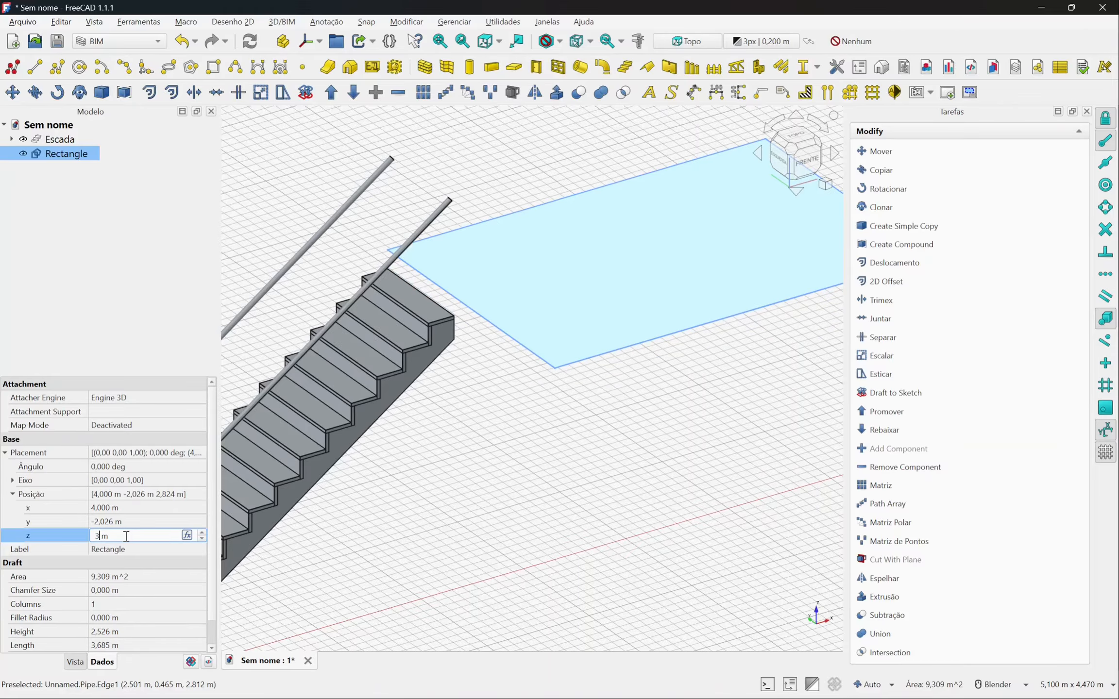
pyautogui.press('Return')
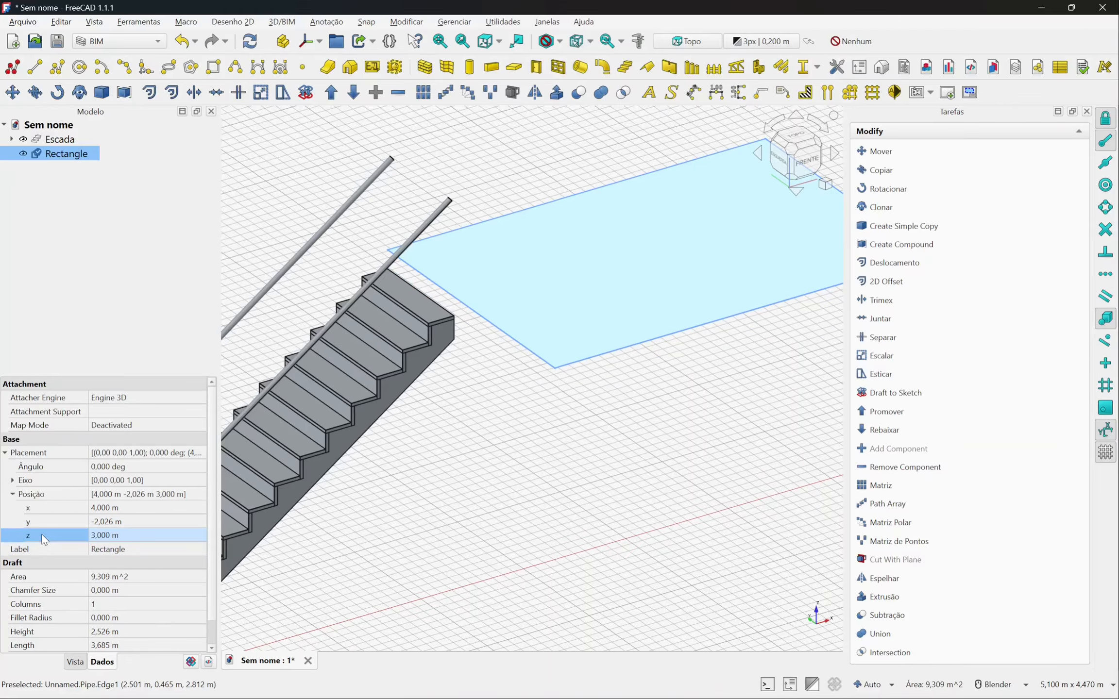
# - Check the staircase's Height property against the elevation of the rectangle at its upper end
pyautogui.click(496, 276)
pyautogui.scroll(-5, 508, 283)
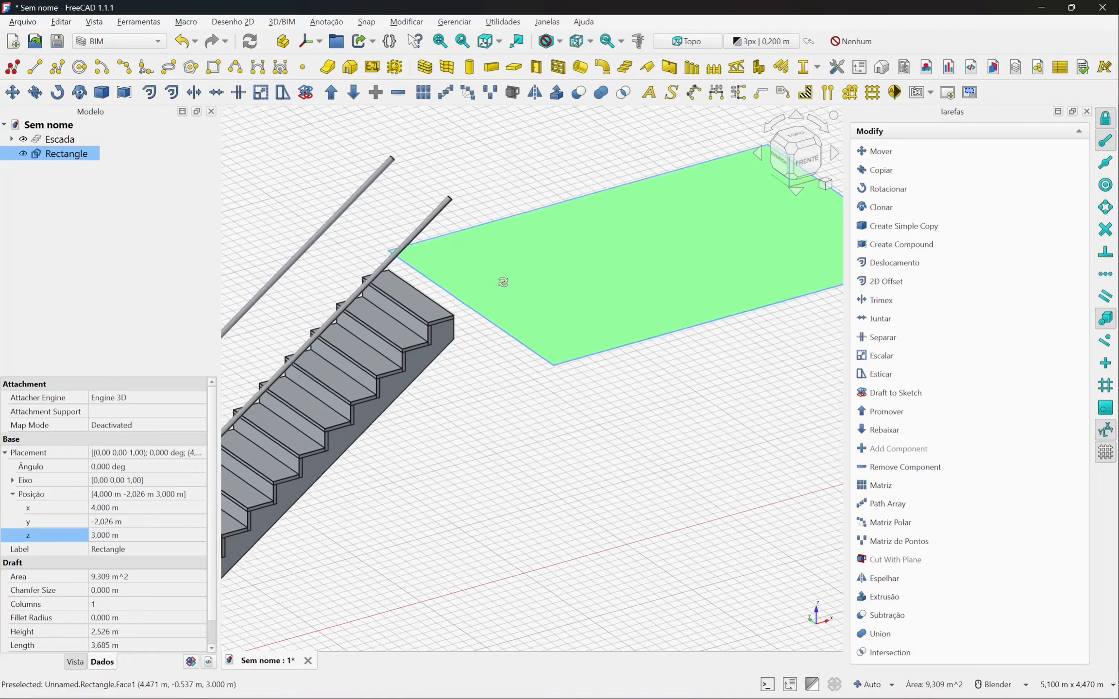
pyautogui.moveTo(517, 253); pyautogui.dragTo(528, 288, button='middle')
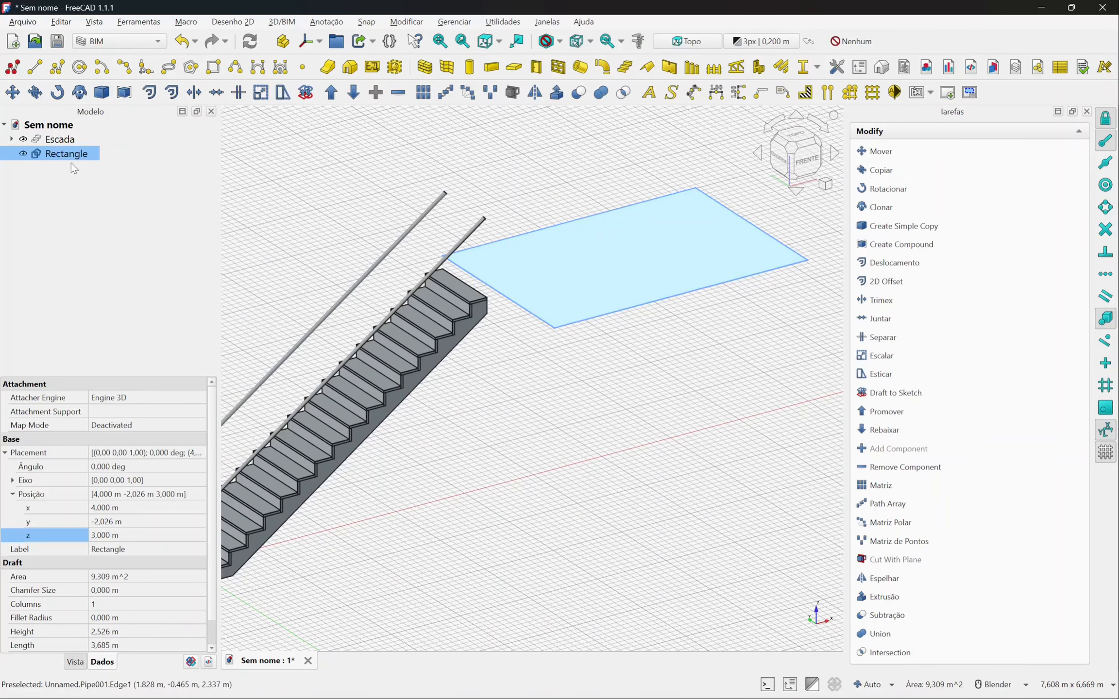
pyautogui.click(60, 141)
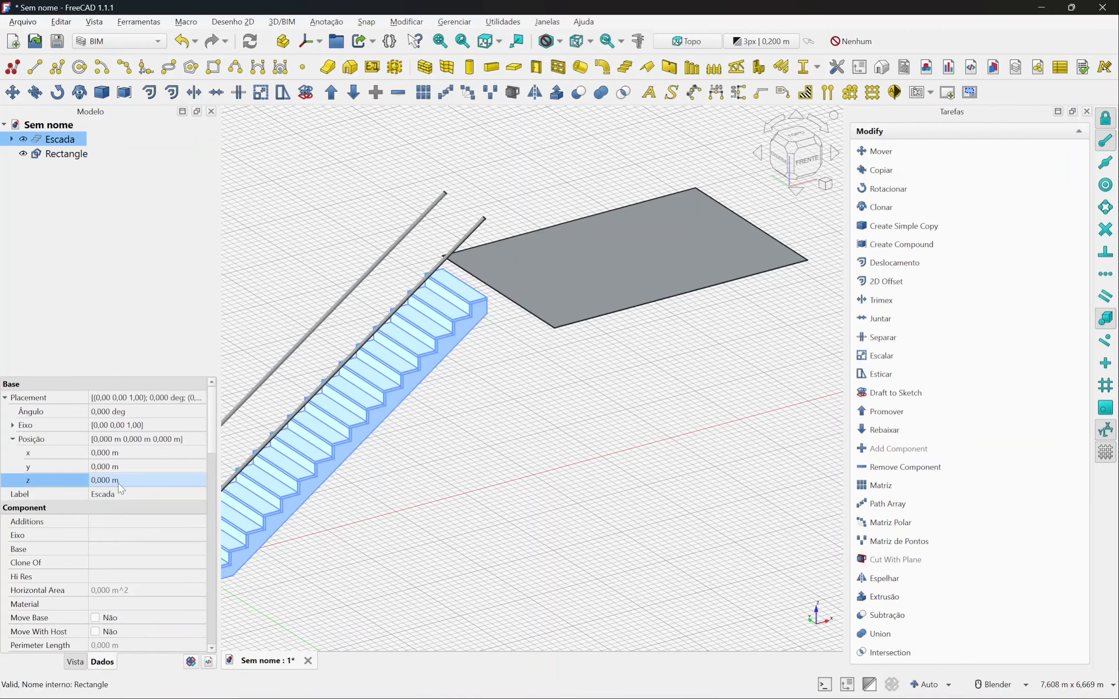
pyautogui.scroll(-10, 208, 448)
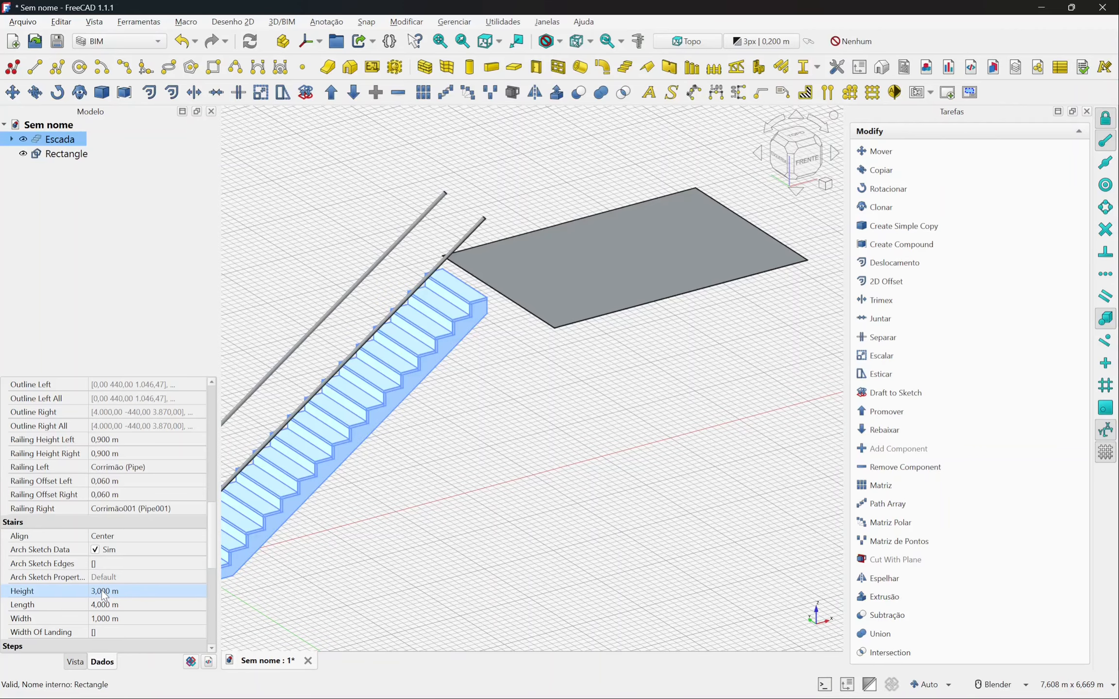
pyautogui.moveTo(362, 483); pyautogui.dragTo(364, 457, button='middle')
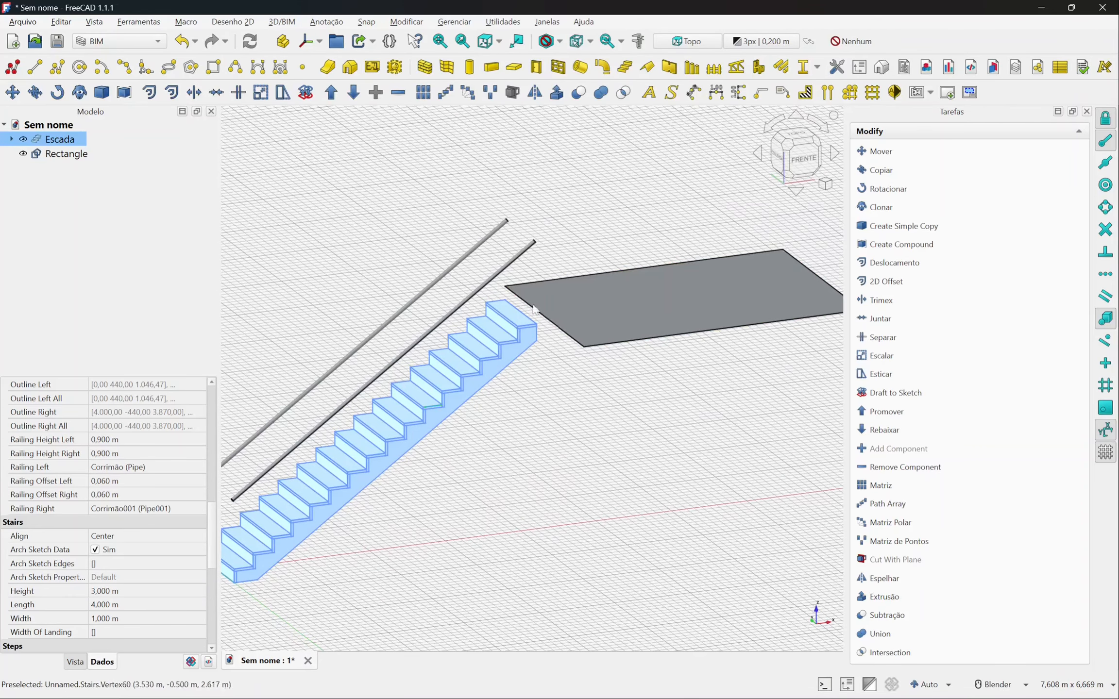
# - Create a slab from the rectangle at the top of the staircase
pyautogui.scroll(3, 533, 306)
pyautogui.moveTo(543, 378); pyautogui.dragTo(588, 379, button='middle')
pyautogui.click(66, 154)
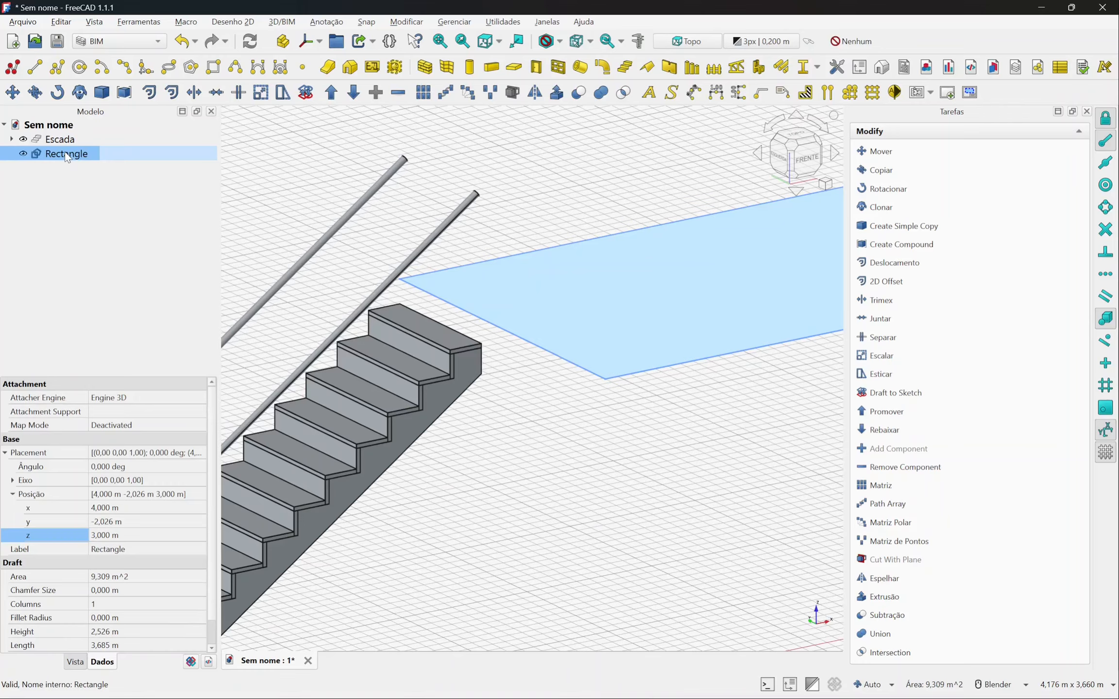
pyautogui.click(514, 67)
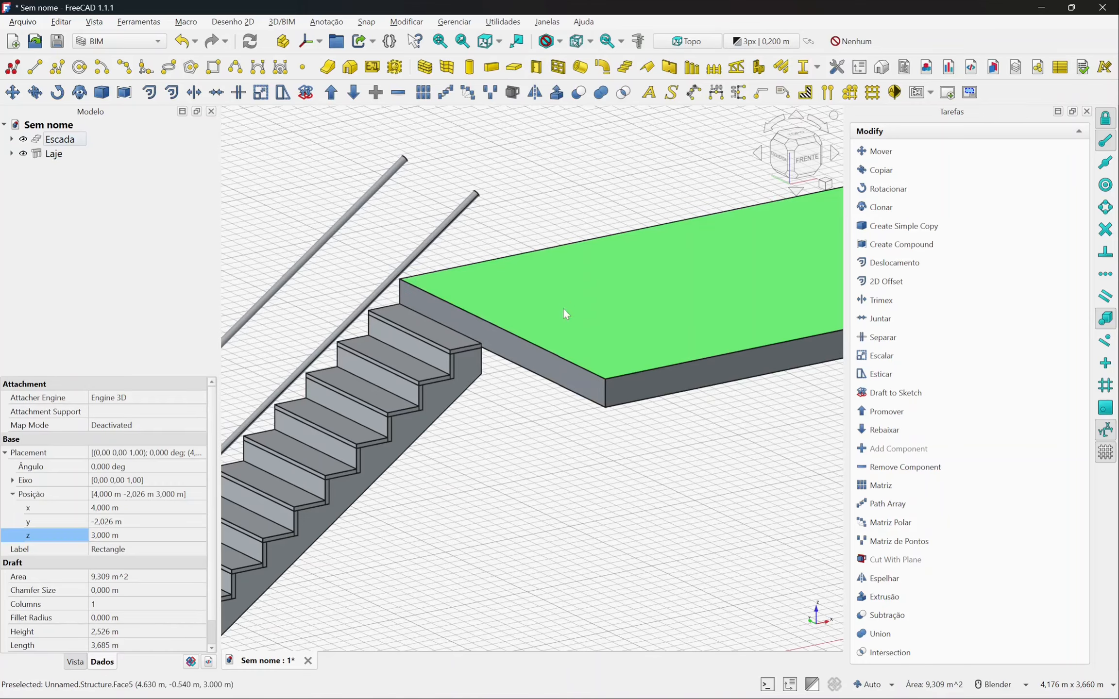
# - Examine how the last step and the staircase's structure meet the slab, from above, below and the side
pyautogui.moveTo(563, 308); pyautogui.dragTo(463, 359, button='middle')
pyautogui.scroll(5, 486, 350)
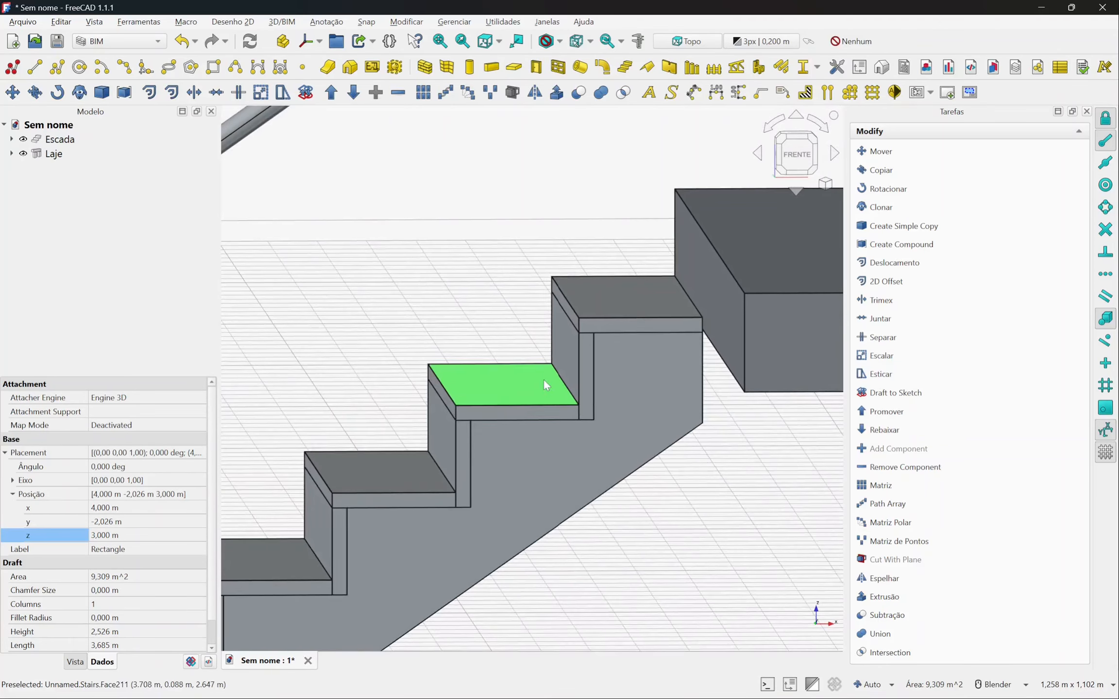
pyautogui.moveTo(543, 378); pyautogui.dragTo(549, 286, button='middle')
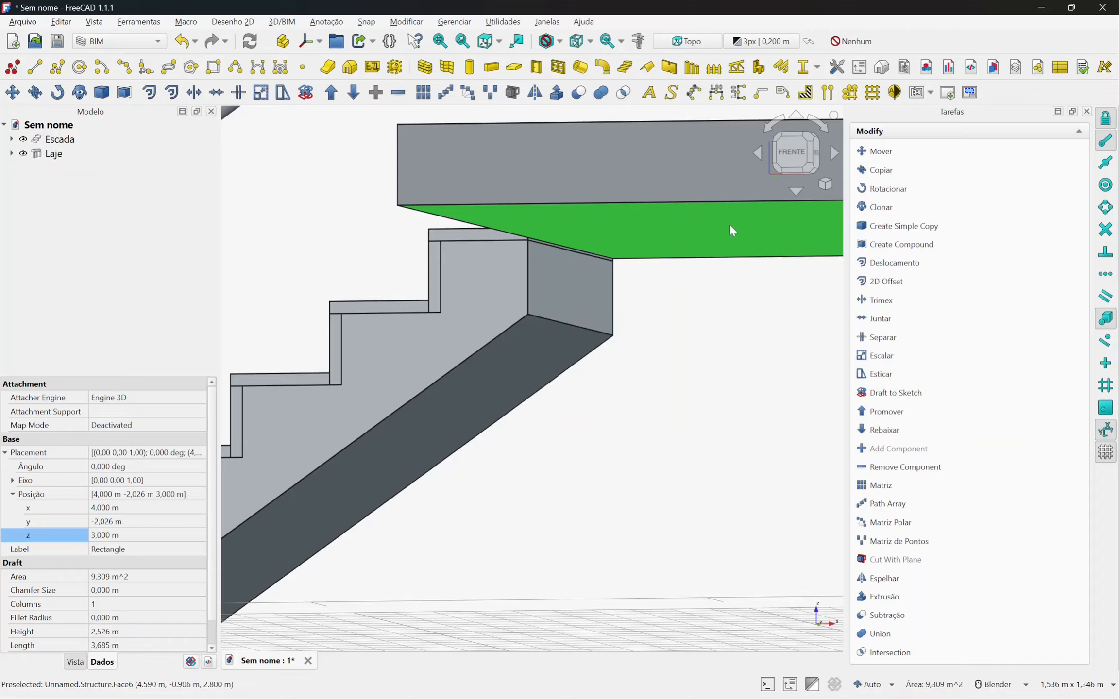
pyautogui.scroll(-3, 665, 234)
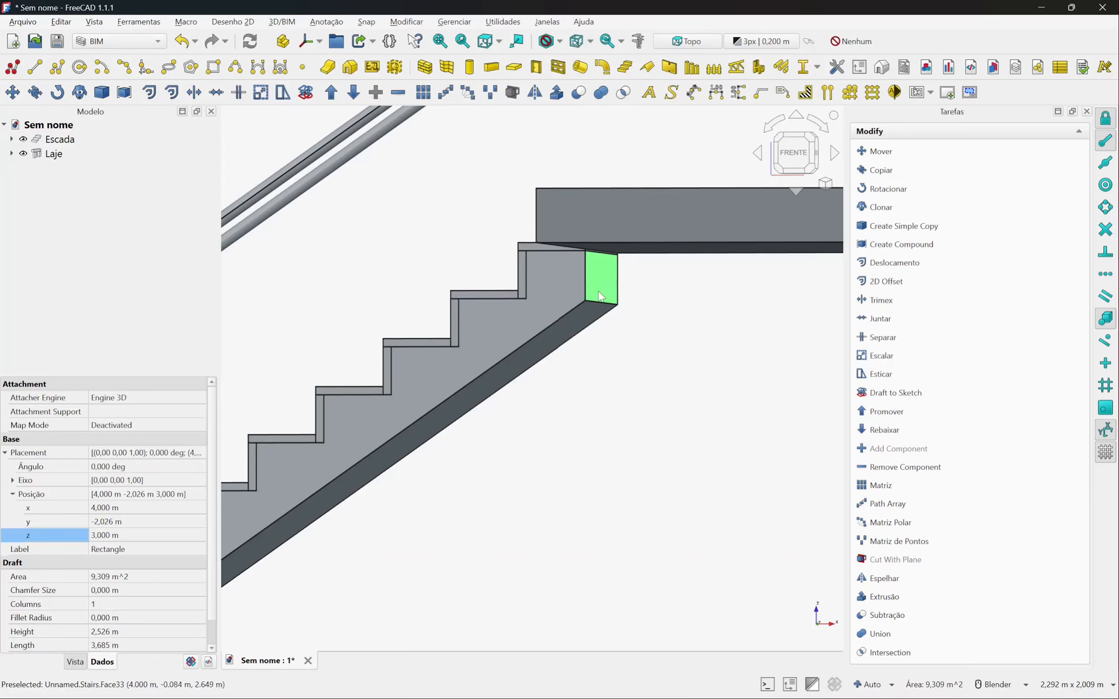
pyautogui.moveTo(595, 274); pyautogui.dragTo(514, 282, button='middle')
pyautogui.moveTo(577, 263); pyautogui.dragTo(644, 268, button='middle')
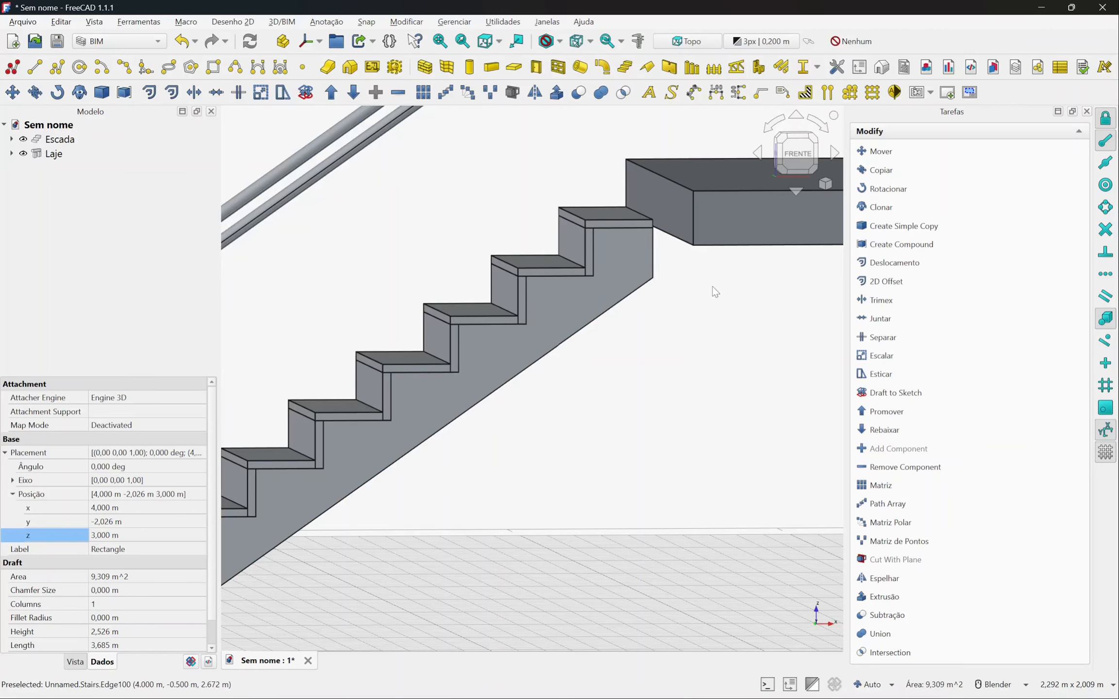
pyautogui.keyDown('shift'); pyautogui.moveTo(684, 300); pyautogui.dragTo(551, 272, button='middle'); pyautogui.keyUp('shift')
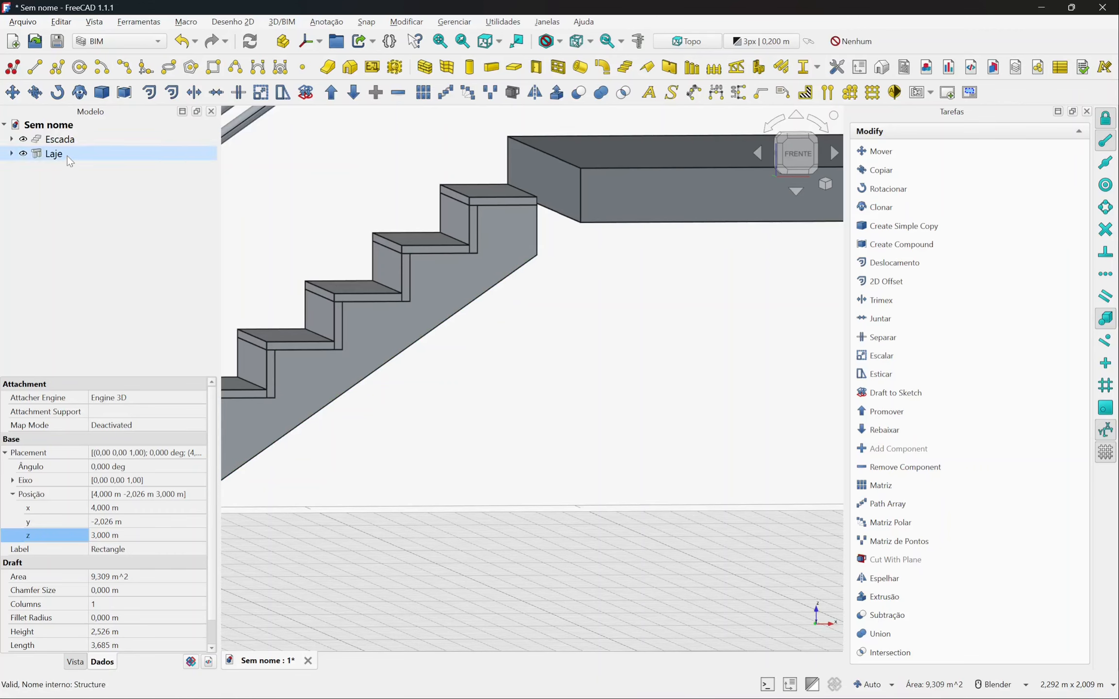
# - Set the staircase's Connection End Stairs Up to toSlabThickness
pyautogui.moveTo(212, 533); pyautogui.dragTo(210, 557)
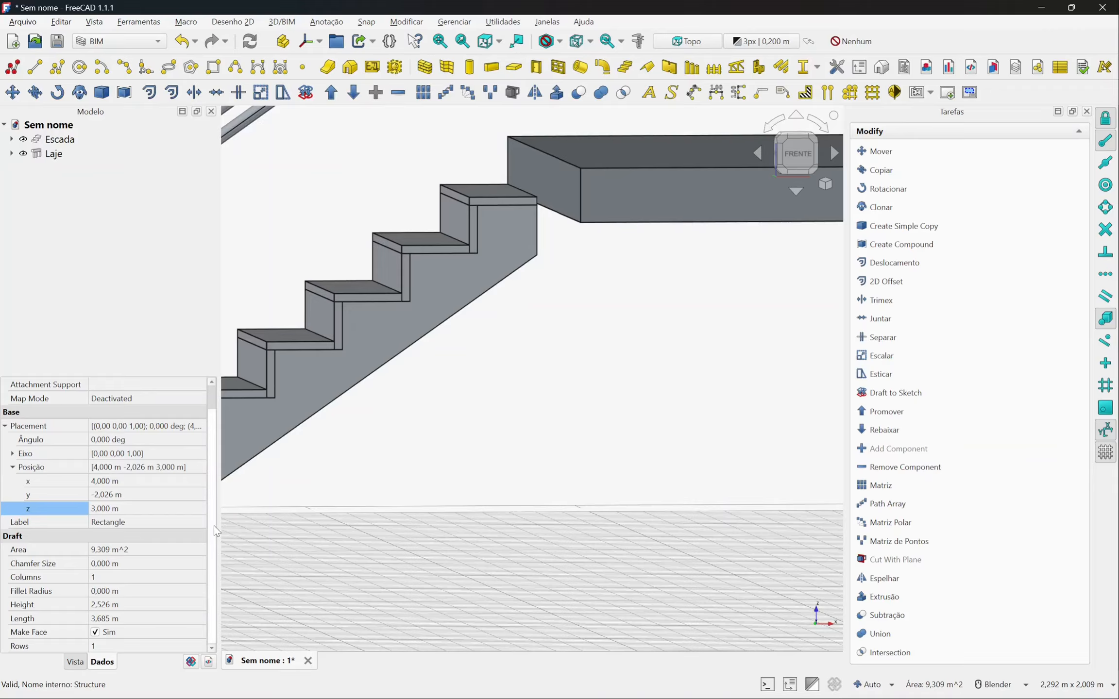
pyautogui.click(351, 356)
pyautogui.scroll(-15, 211, 486)
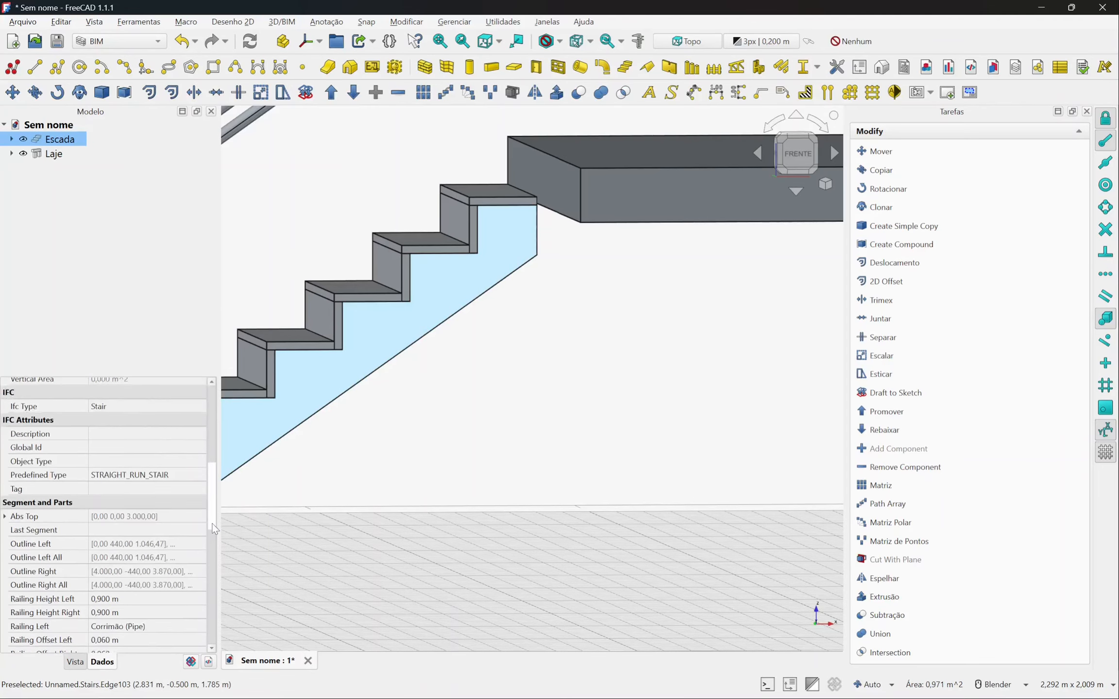
pyautogui.scroll(-3, 203, 612)
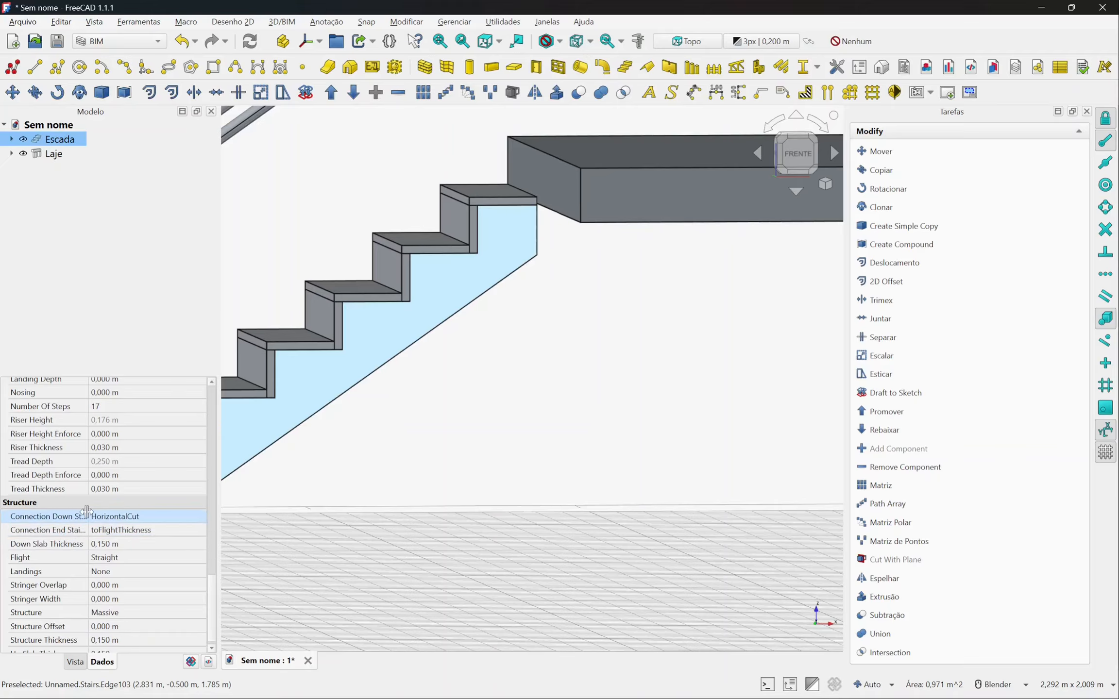
pyautogui.moveTo(88, 516); pyautogui.dragTo(120, 517)
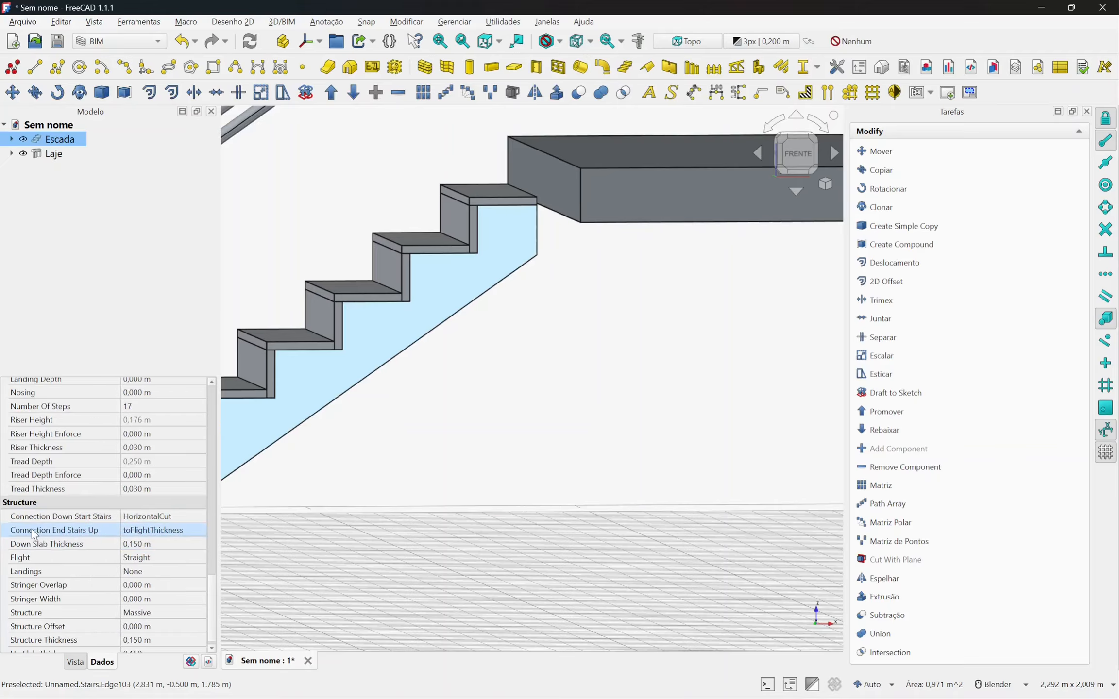
pyautogui.moveTo(90, 534)
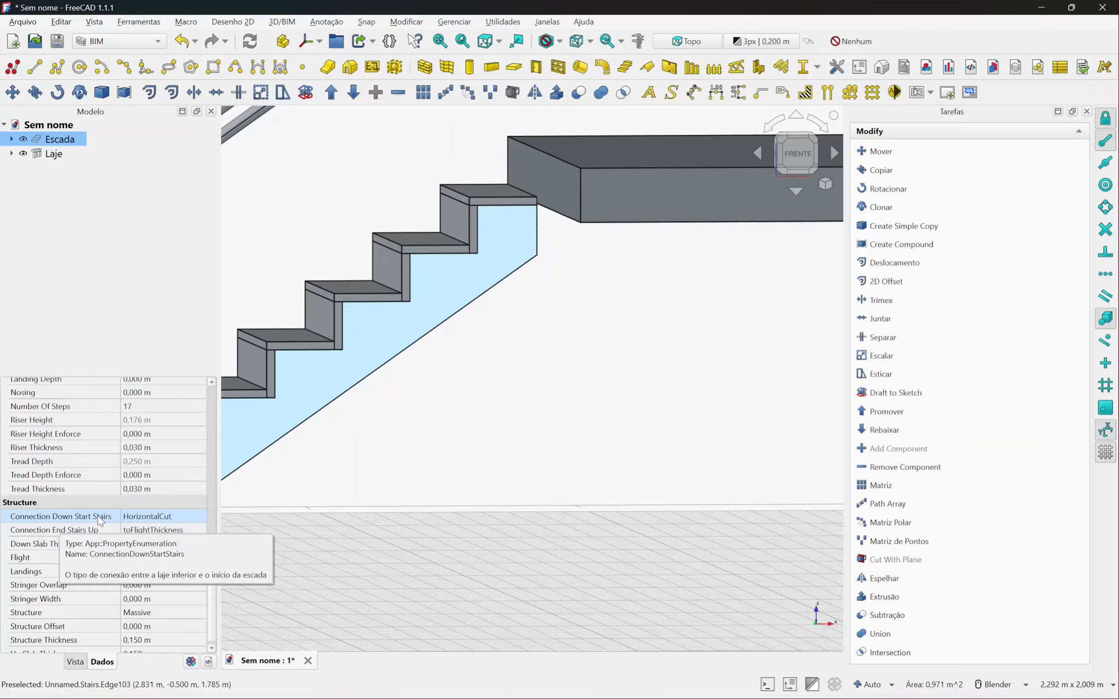
pyautogui.click(161, 529)
pyautogui.click(164, 533)
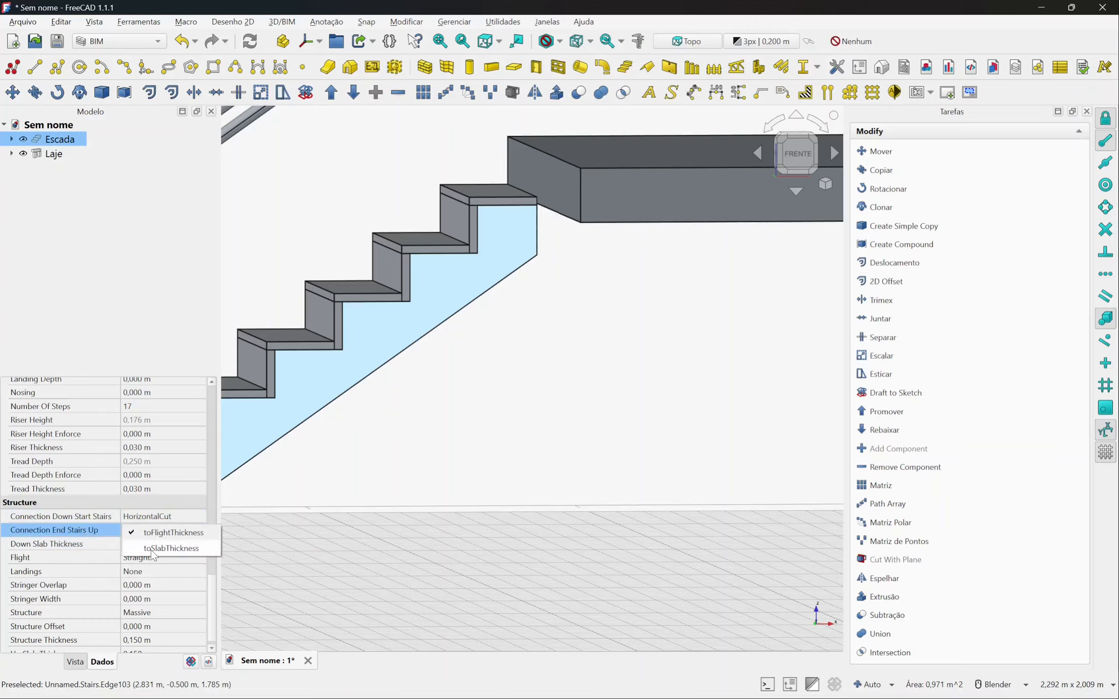
pyautogui.click(163, 550)
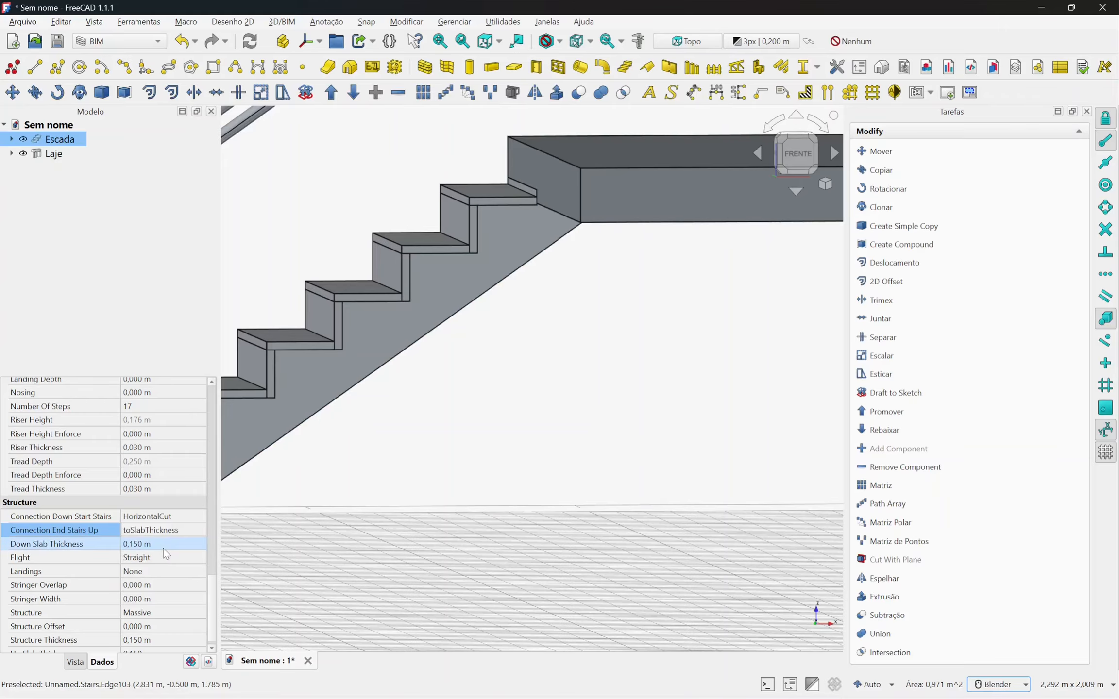
# - Examine the junction between the staircase's structure and the slab's underside from below and in front view
pyautogui.moveTo(459, 507); pyautogui.dragTo(436, 473, button='middle')
pyautogui.keyDown('shift'); pyautogui.moveTo(591, 457); pyautogui.dragTo(476, 454, button='middle'); pyautogui.keyUp('shift')
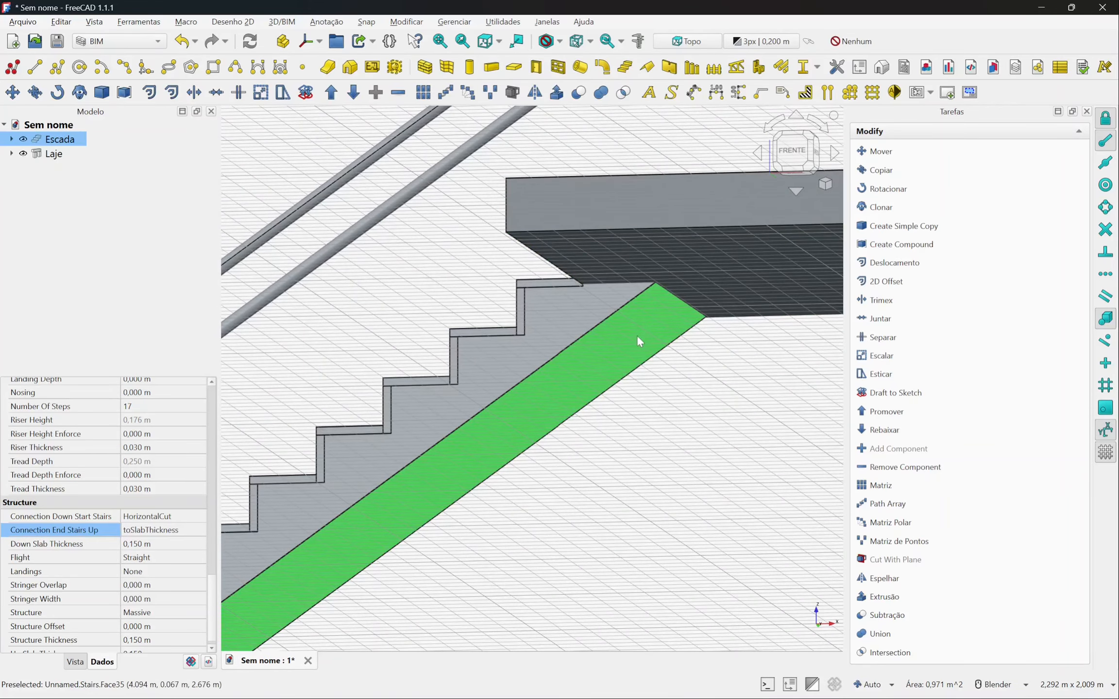
pyautogui.moveTo(637, 335); pyautogui.dragTo(628, 382, button='middle')
pyautogui.click(788, 164)
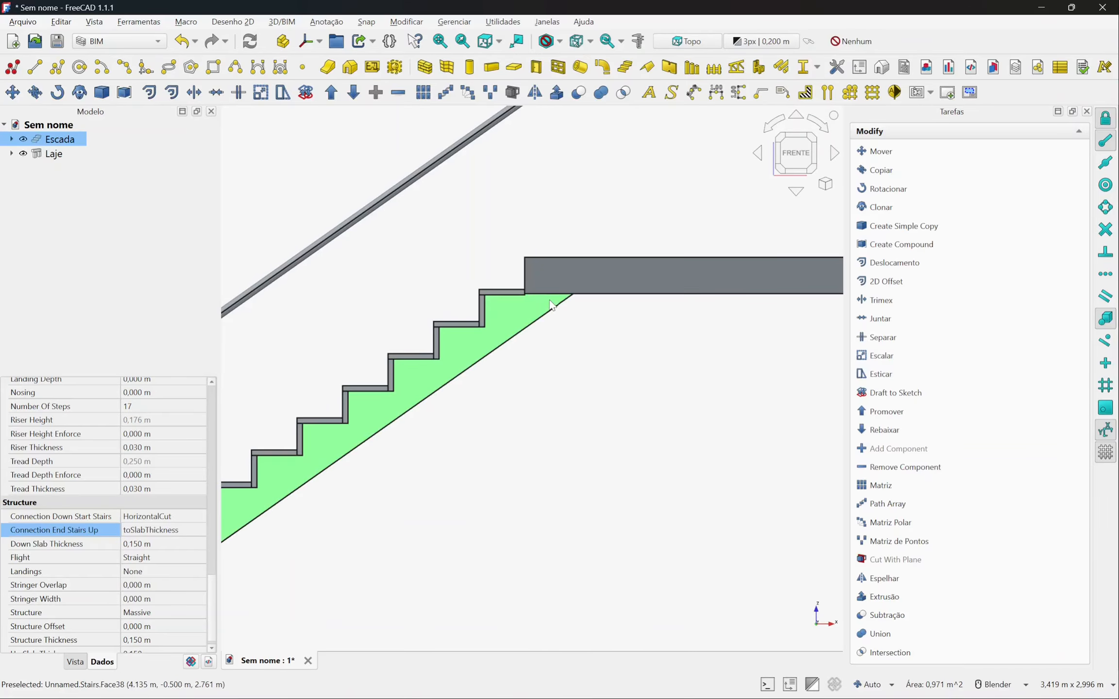
# - Set the staircase's Connection Down Start Stairs to VerticalCut
pyautogui.moveTo(527, 380); pyautogui.dragTo(369, 474, button='middle')
pyautogui.scroll(10, 370, 470)
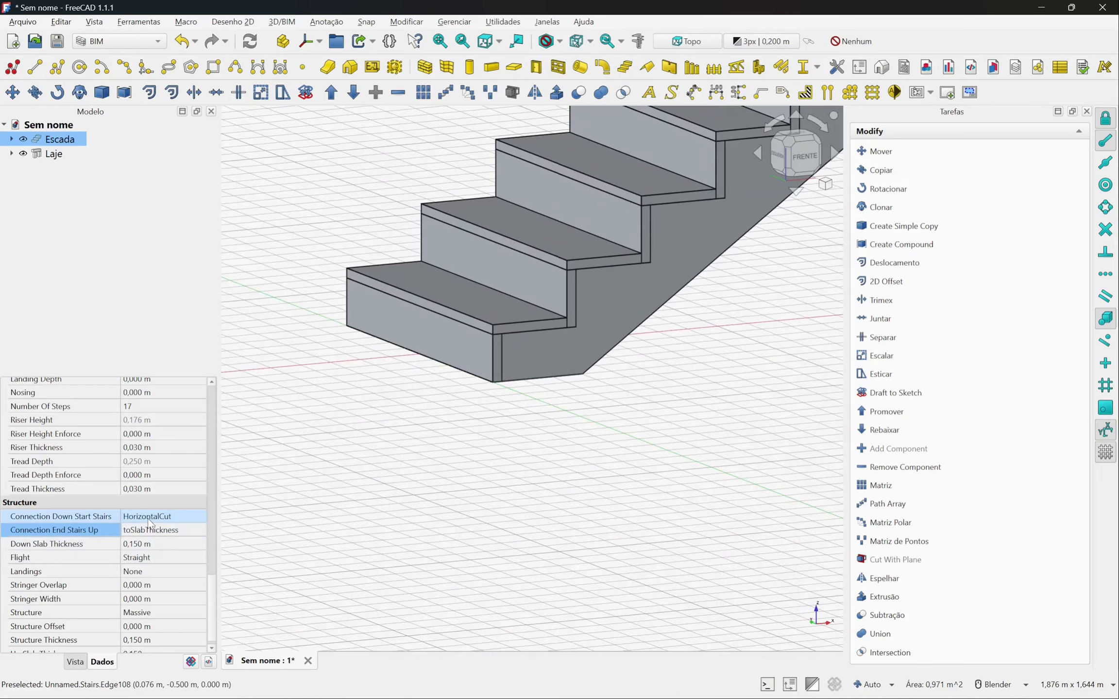
pyautogui.click(197, 517)
pyautogui.click(197, 518)
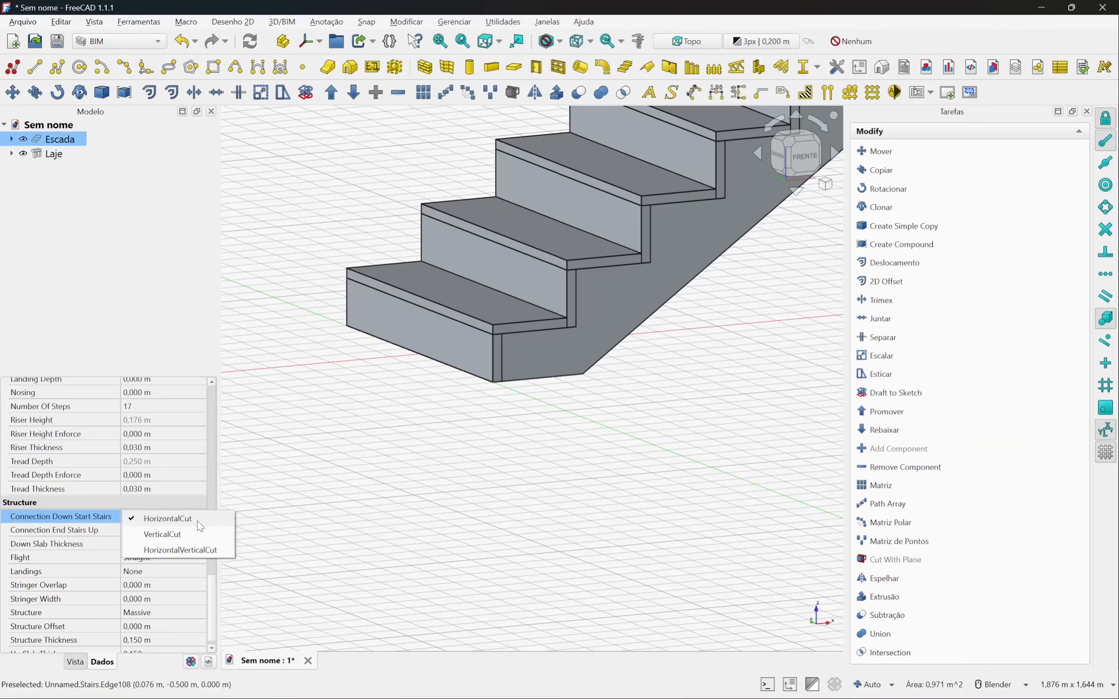
pyautogui.click(172, 535)
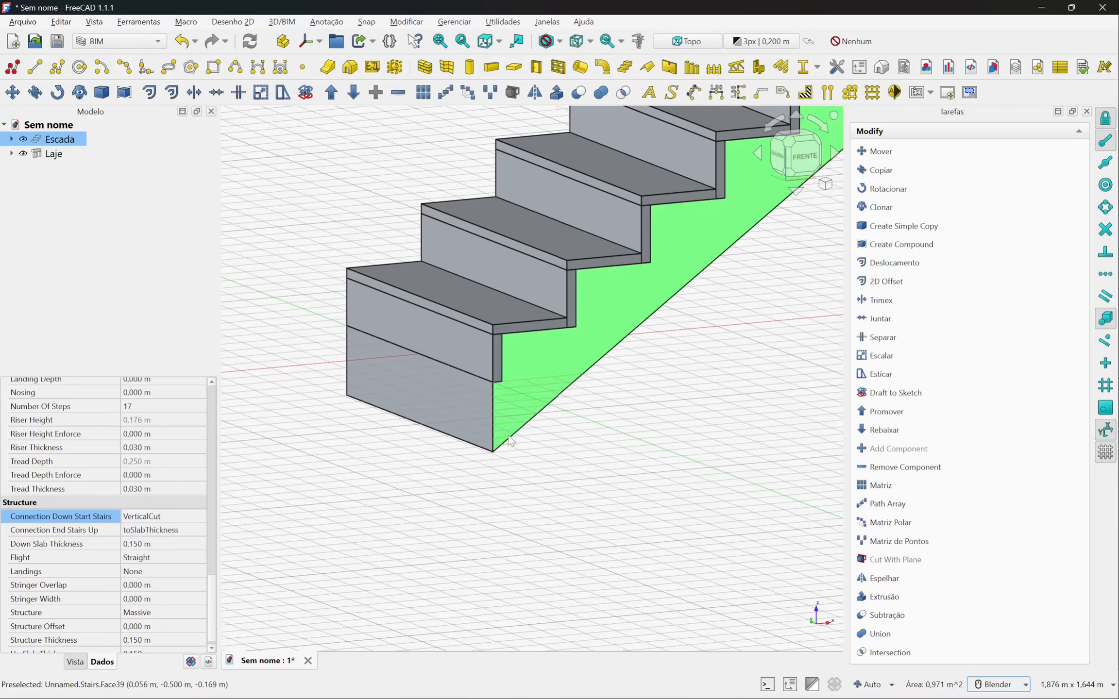
pyautogui.click(154, 518)
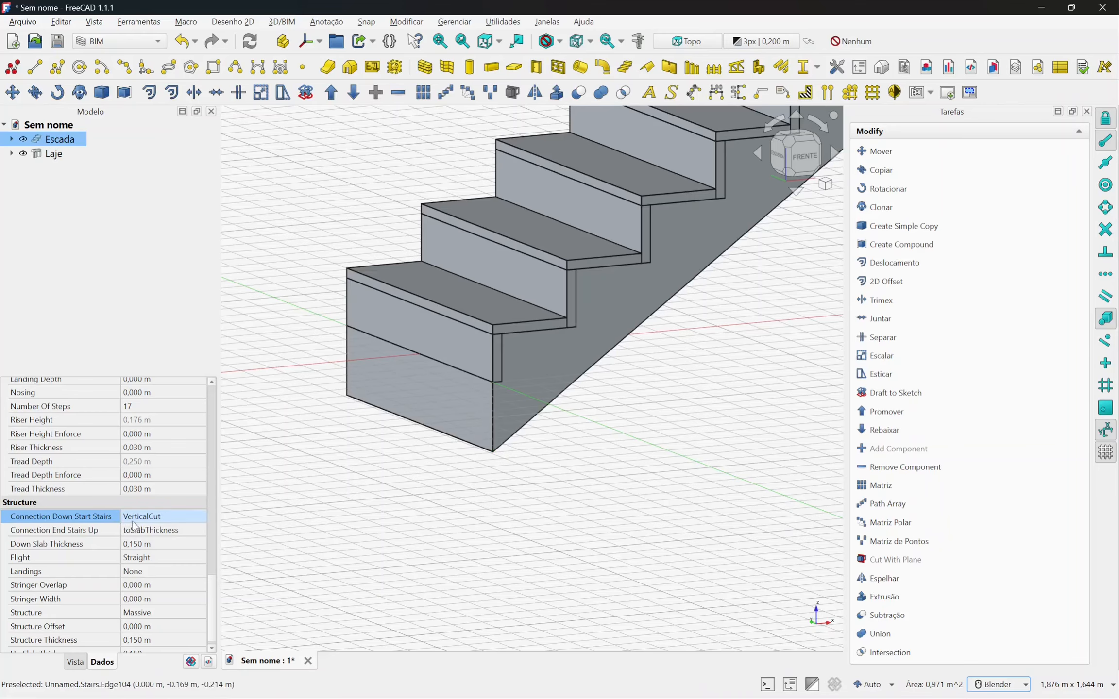
# - Set the staircase's Connection Down Start Stairs to HorizontalVerticalCut
pyautogui.click(155, 520)
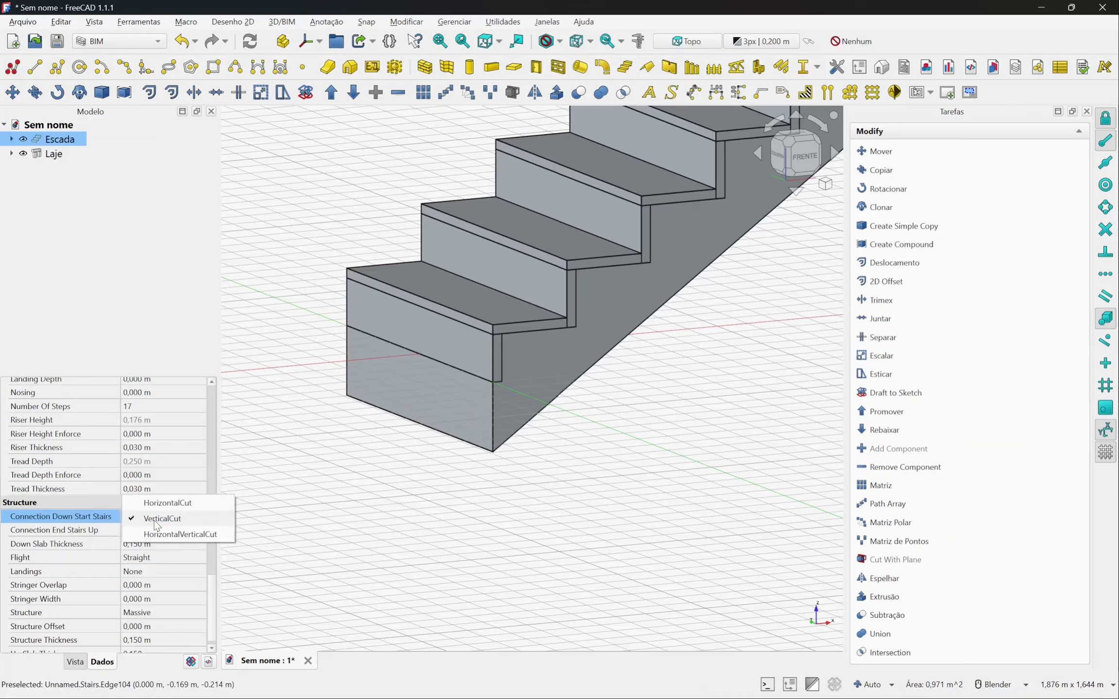
pyautogui.click(204, 535)
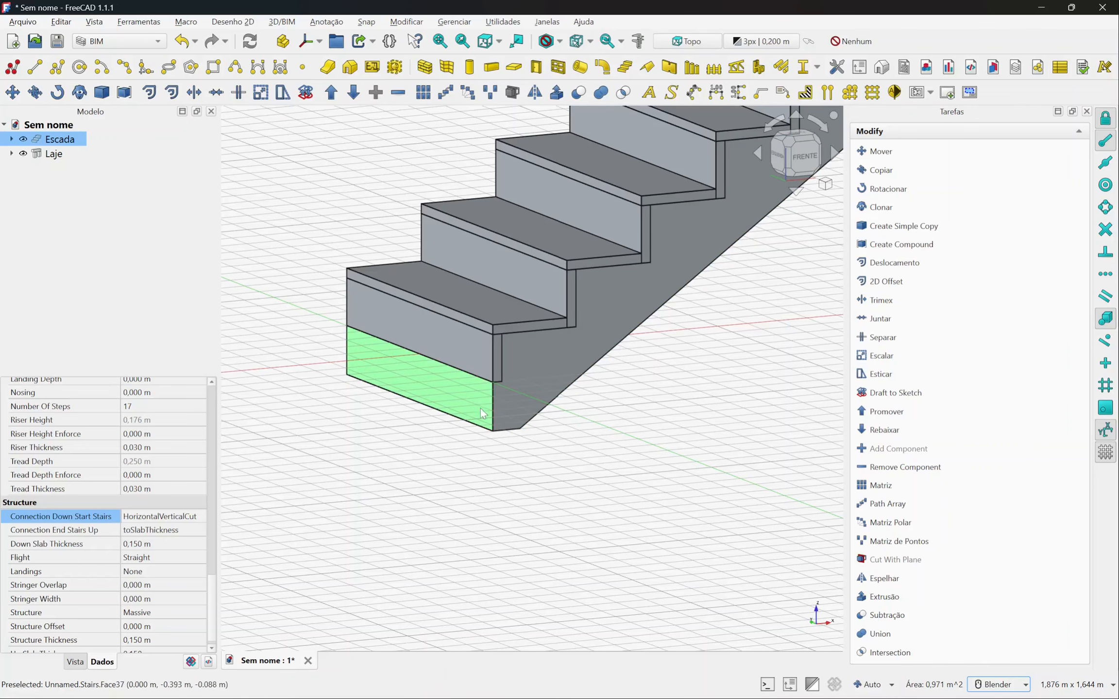
pyautogui.moveTo(480, 408); pyautogui.dragTo(464, 414, button='middle')
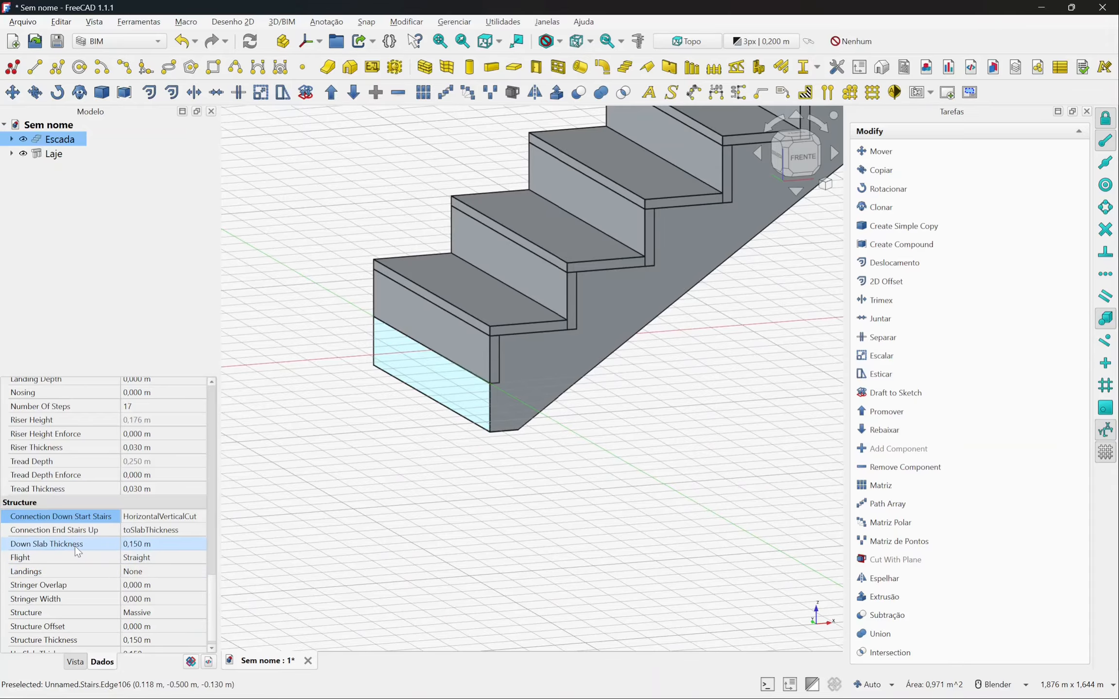
# - Set the staircase's Down Slab Thickness to 0,1 m
pyautogui.click(136, 547)
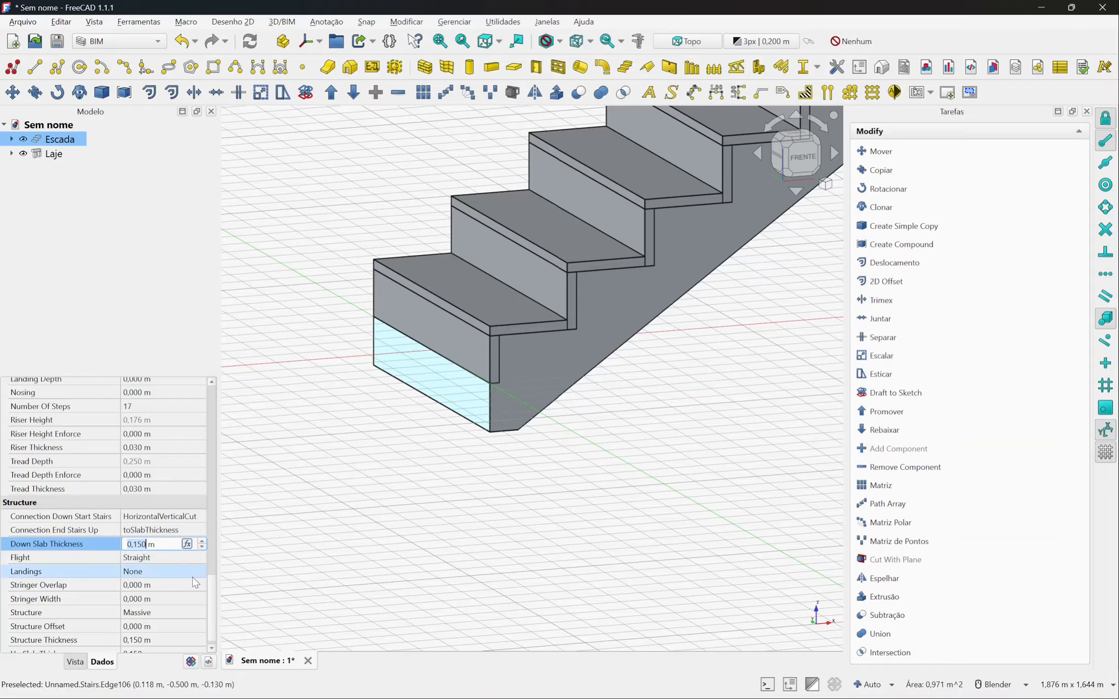
pyautogui.press('BackSpace')
pyautogui.press('BackSpace')
pyautogui.press('BackSpace')
pyautogui.press('BackSpace')
pyautogui.press('BackSpace')
pyautogui.write('0')
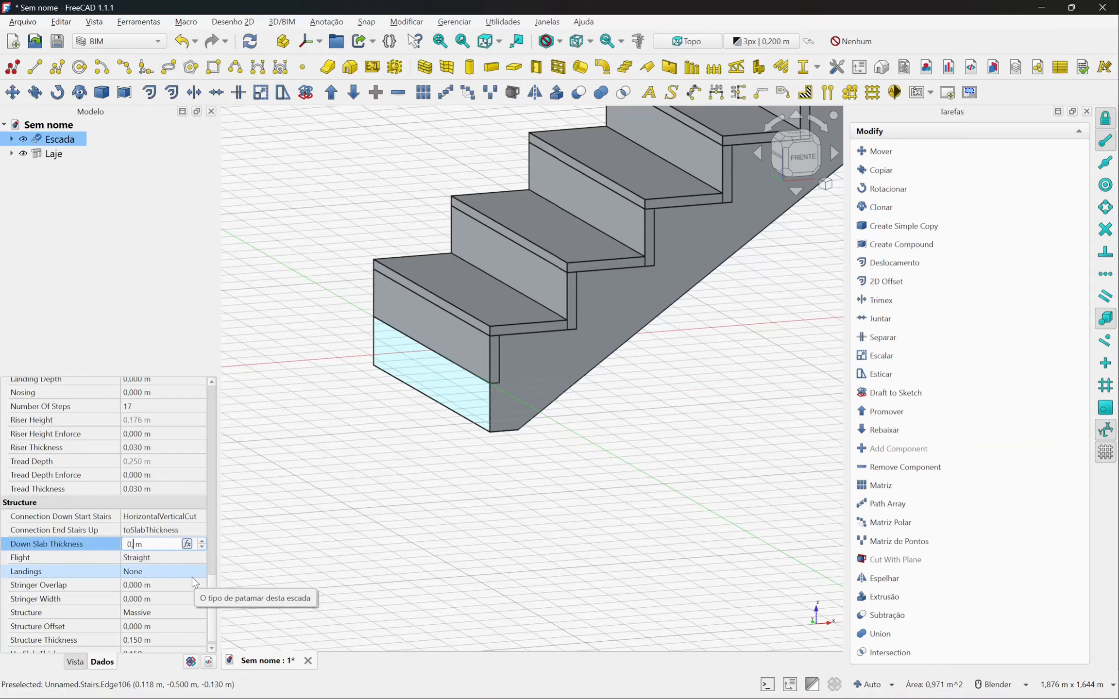
pyautogui.write(',1')
pyautogui.press('Return')
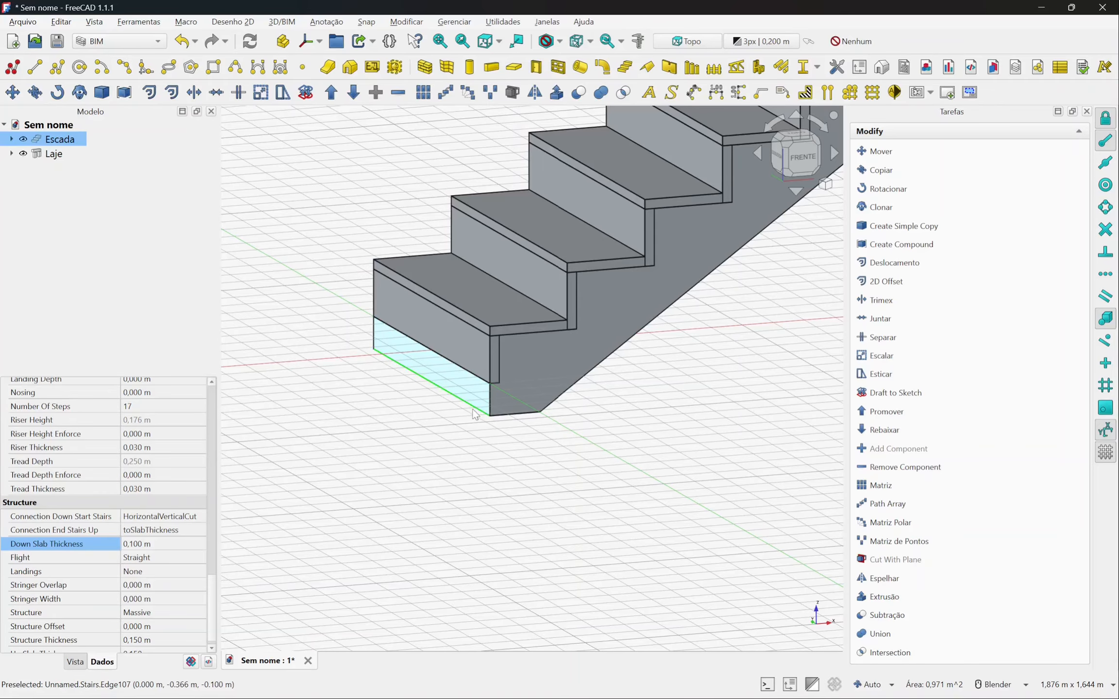
# - Set the staircase's Down Slab Thickness back to 0,15 m
pyautogui.click(155, 544)
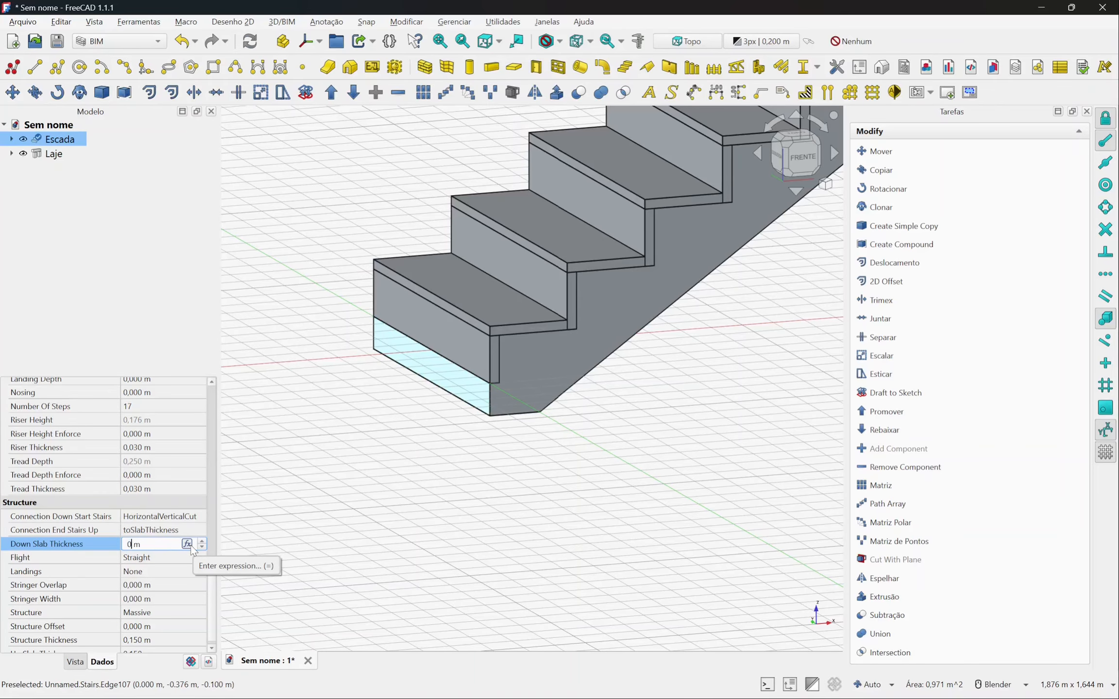
pyautogui.write('0,15')
pyautogui.press('Return')
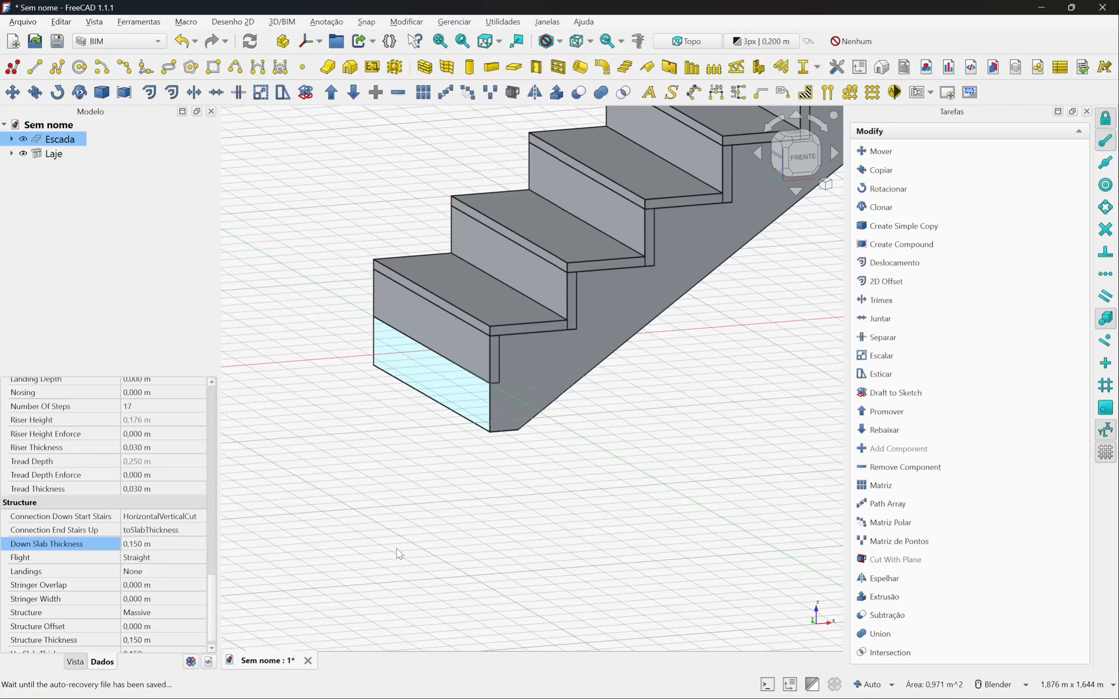
# - Select the staircase and set its Nosing to 0,01 m
pyautogui.moveTo(214, 608); pyautogui.dragTo(217, 599)
pyautogui.keyDown('shift'); pyautogui.moveTo(532, 496); pyautogui.dragTo(481, 545, button='middle'); pyautogui.keyUp('shift')
pyautogui.moveTo(481, 545); pyautogui.dragTo(461, 546, button='middle')
pyautogui.click(586, 422)
pyautogui.scroll(5, 558, 260)
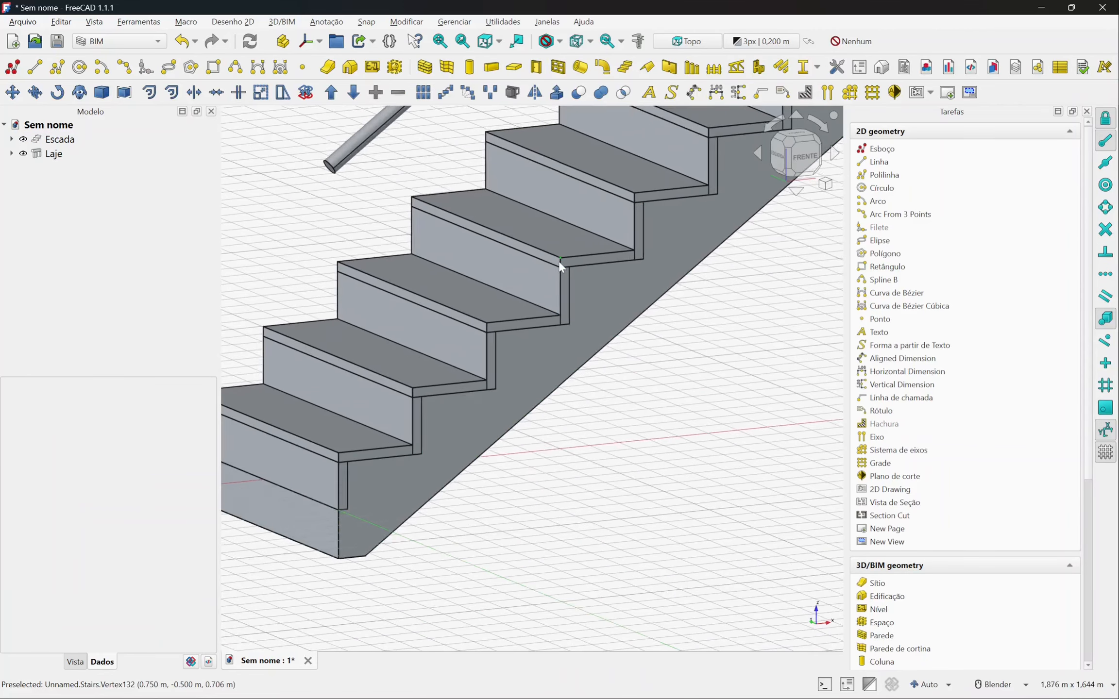
pyautogui.click(617, 342)
pyautogui.scroll(3, 534, 233)
pyautogui.scroll(5, 572, 295)
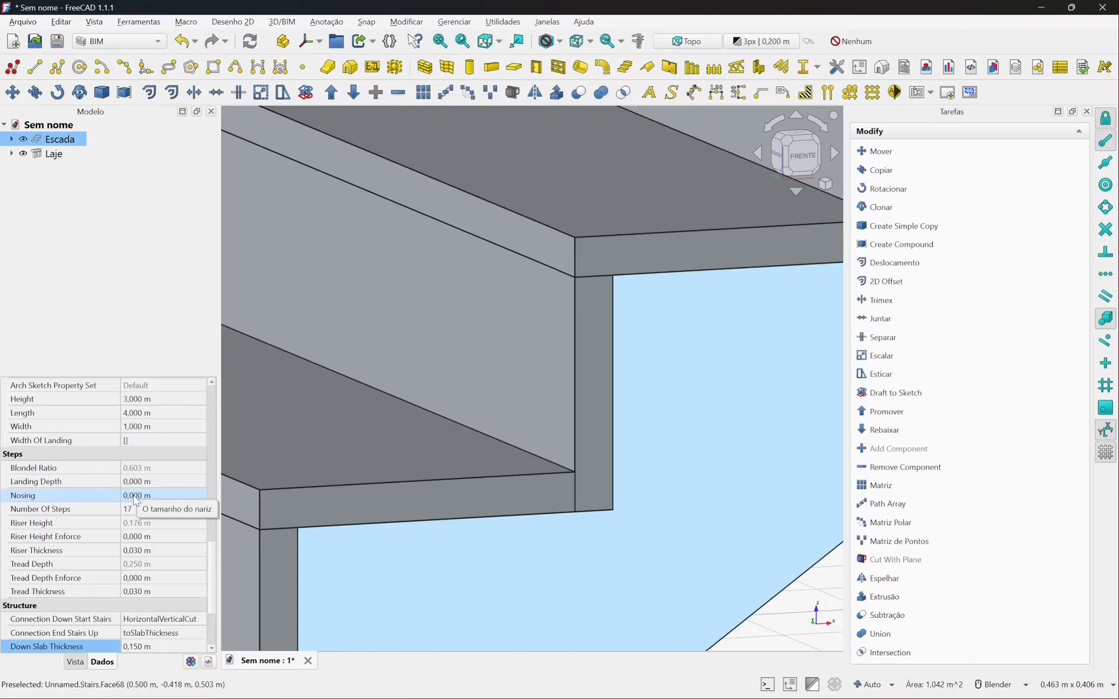
pyautogui.click(135, 496)
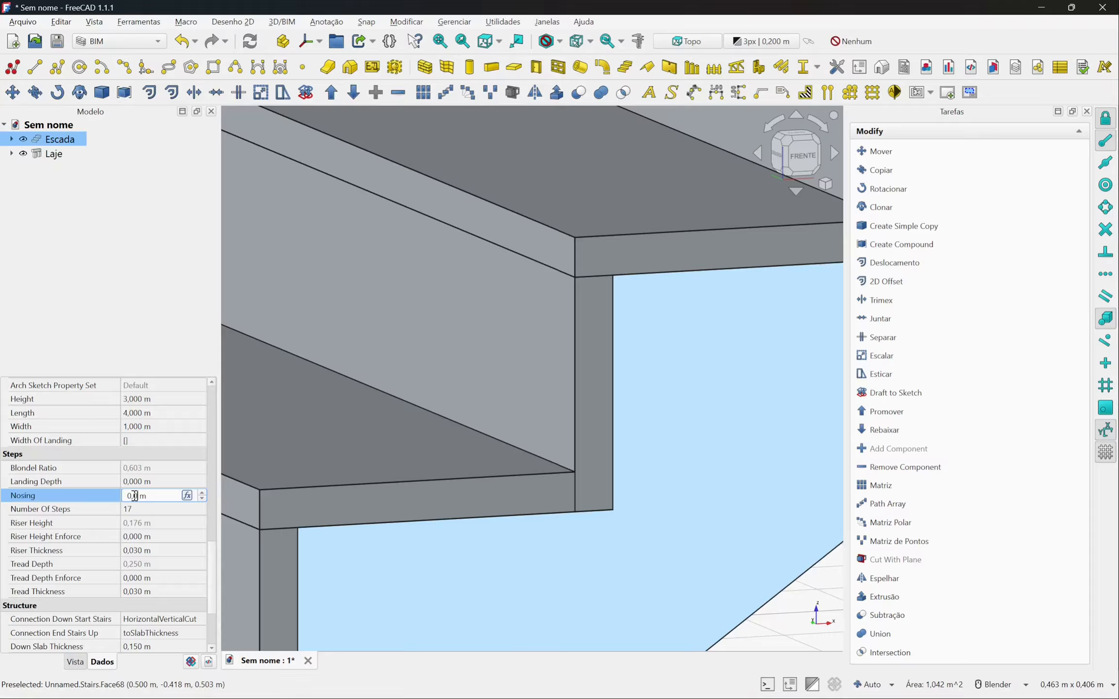
pyautogui.write('0,01')
pyautogui.press('Return')
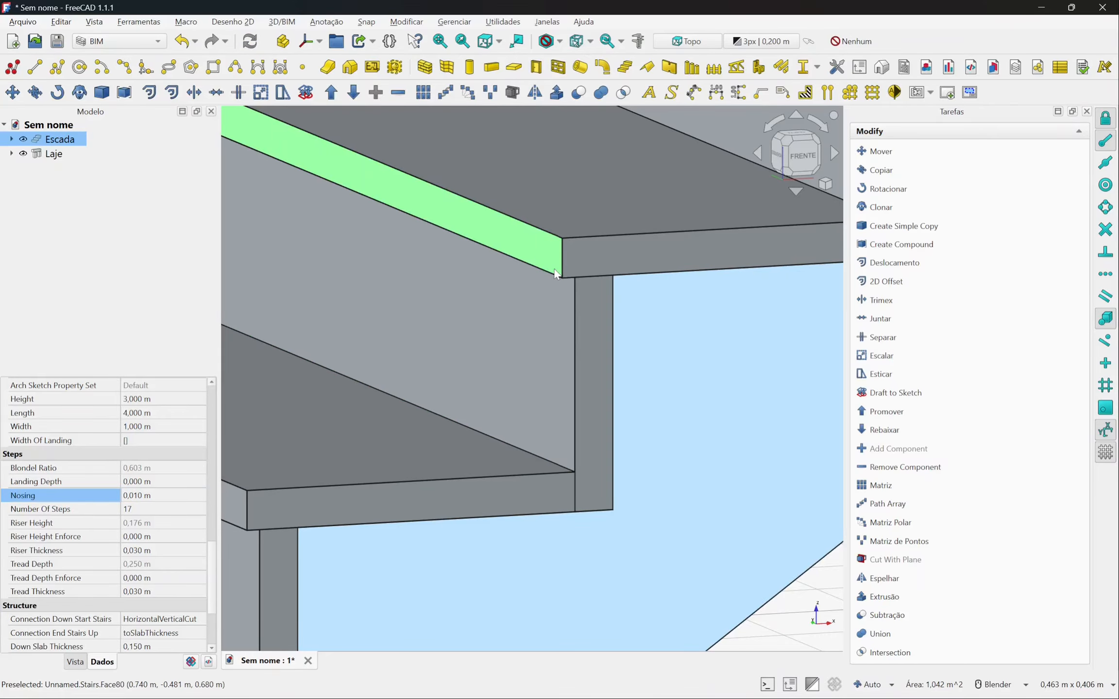
# - Examine the tread nosings along the flight, the base cut at the first step and the underside of the staircase's structure
pyautogui.moveTo(553, 273); pyautogui.dragTo(584, 260, button='middle')
pyautogui.scroll(-6, 583, 255)
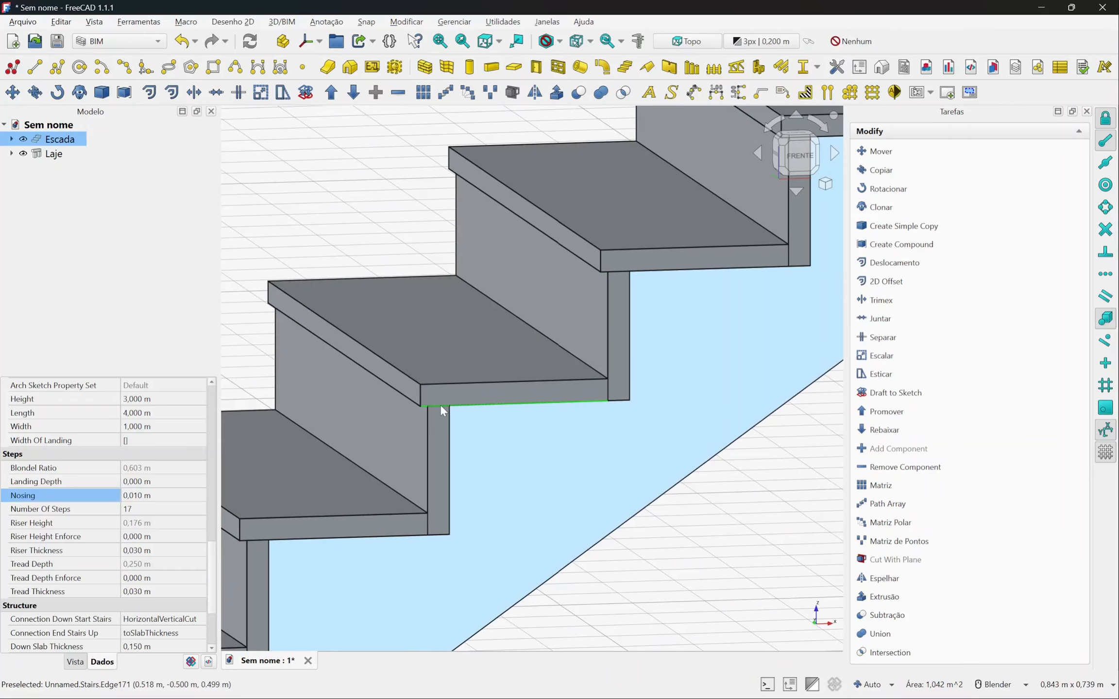
pyautogui.scroll(-3, 409, 389)
pyautogui.moveTo(409, 389); pyautogui.dragTo(452, 362, button='middle')
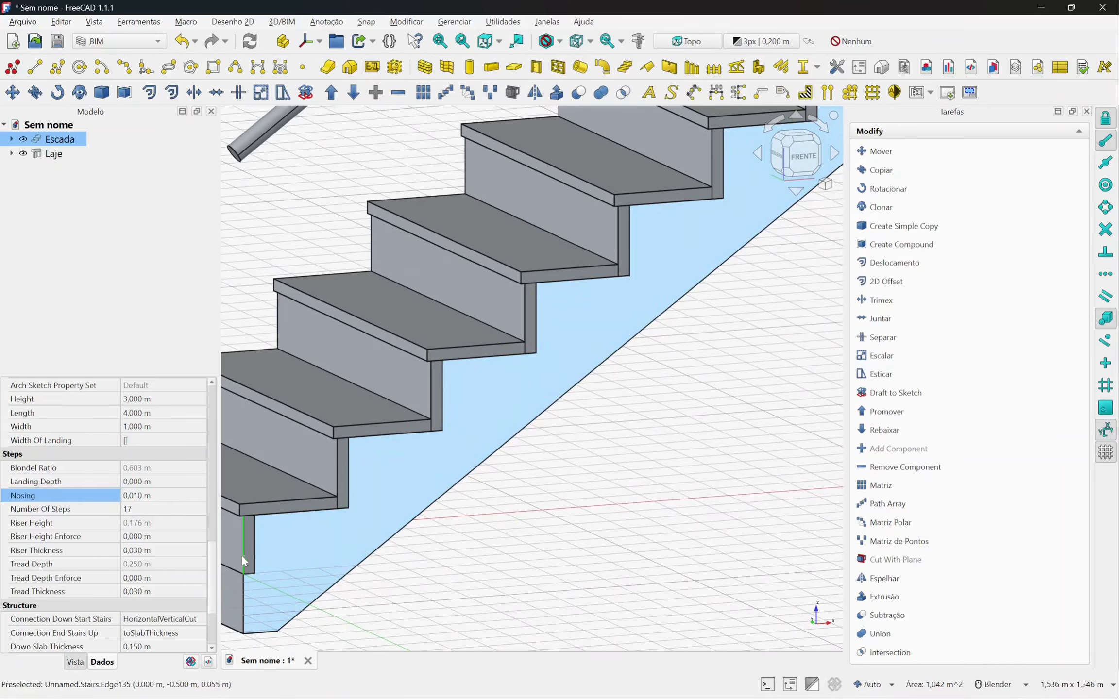
pyautogui.scroll(-1, 336, 549)
pyautogui.moveTo(335, 541); pyautogui.dragTo(340, 540, button='middle')
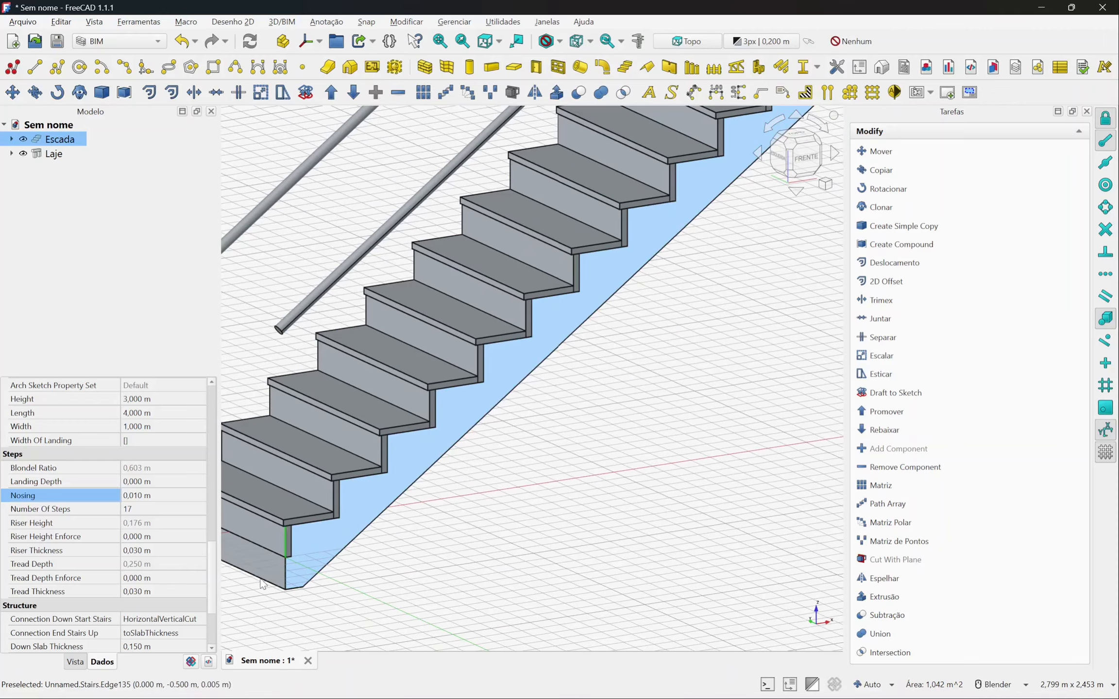
pyautogui.scroll(-2, 212, 593)
pyautogui.scroll(-1, 211, 593)
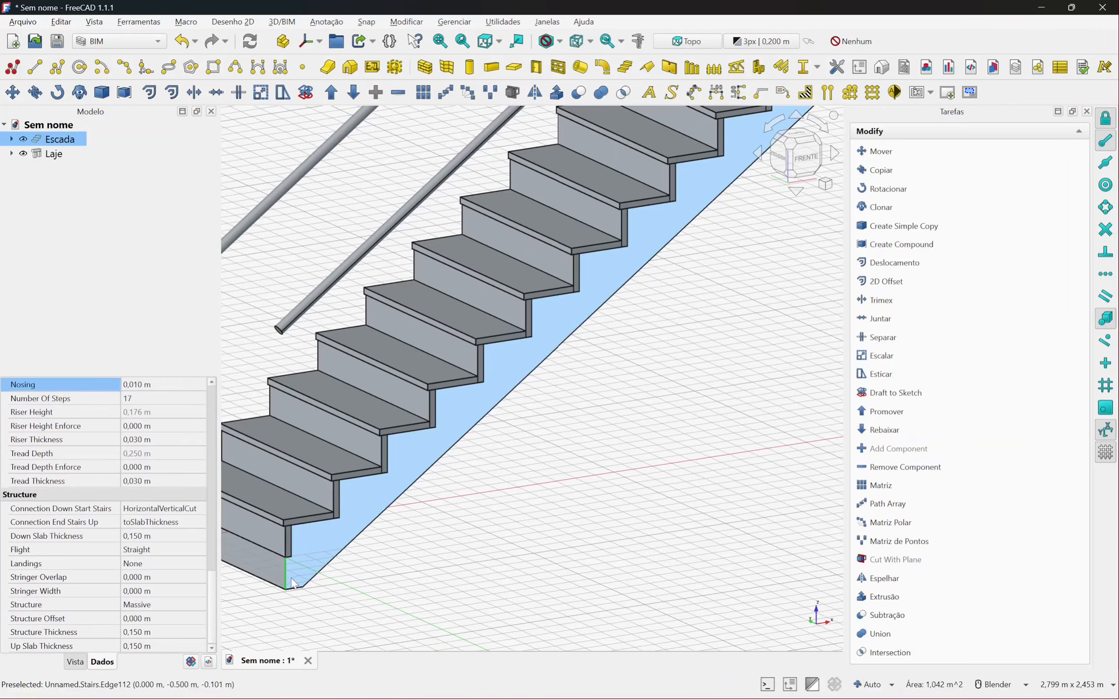
pyautogui.scroll(-1, 348, 522)
pyautogui.keyDown('shift'); pyautogui.moveTo(469, 457); pyautogui.dragTo(418, 479, button='middle'); pyautogui.keyUp('shift')
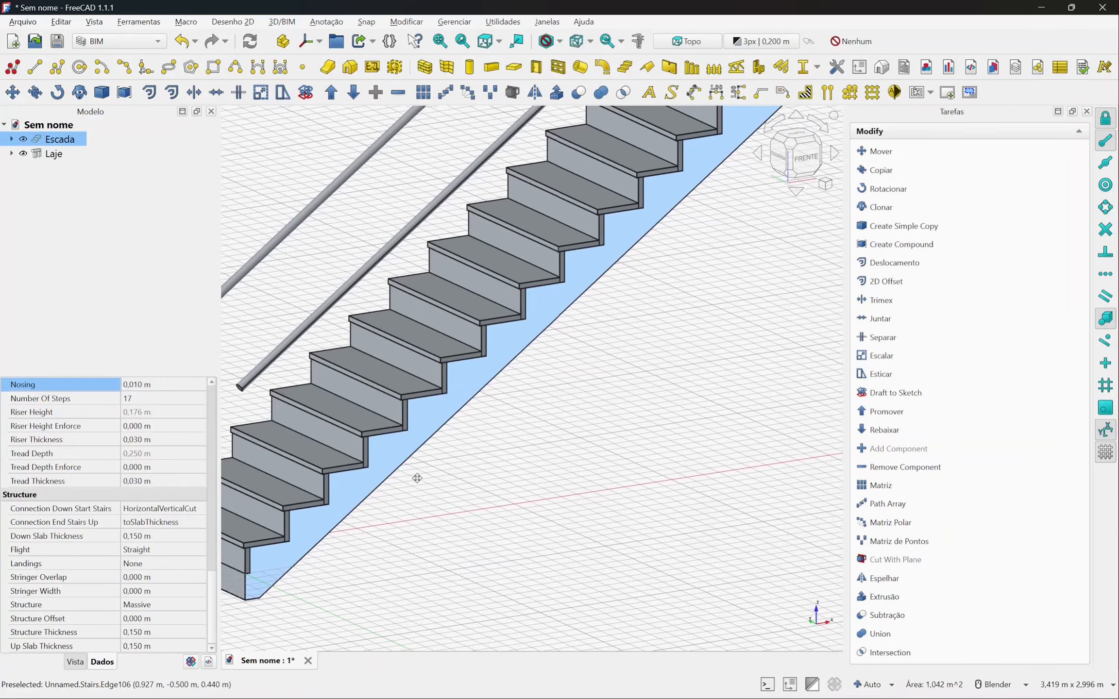
pyautogui.scroll(-1, 421, 468)
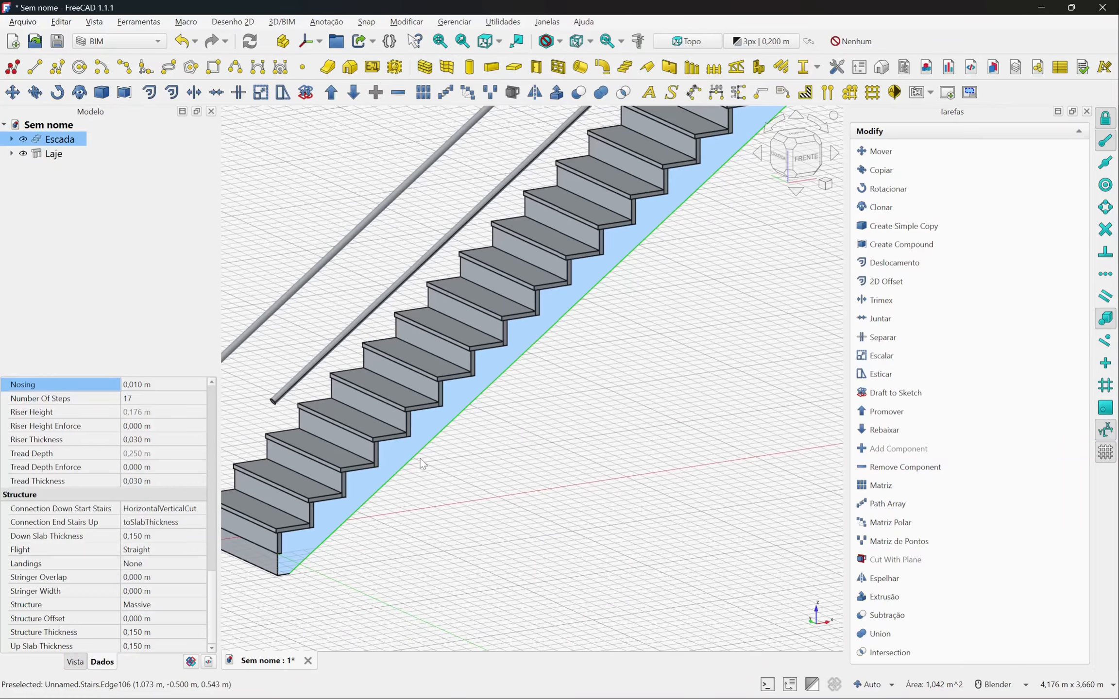
pyautogui.click(488, 426)
pyautogui.moveTo(478, 387); pyautogui.dragTo(360, 331, button='middle')
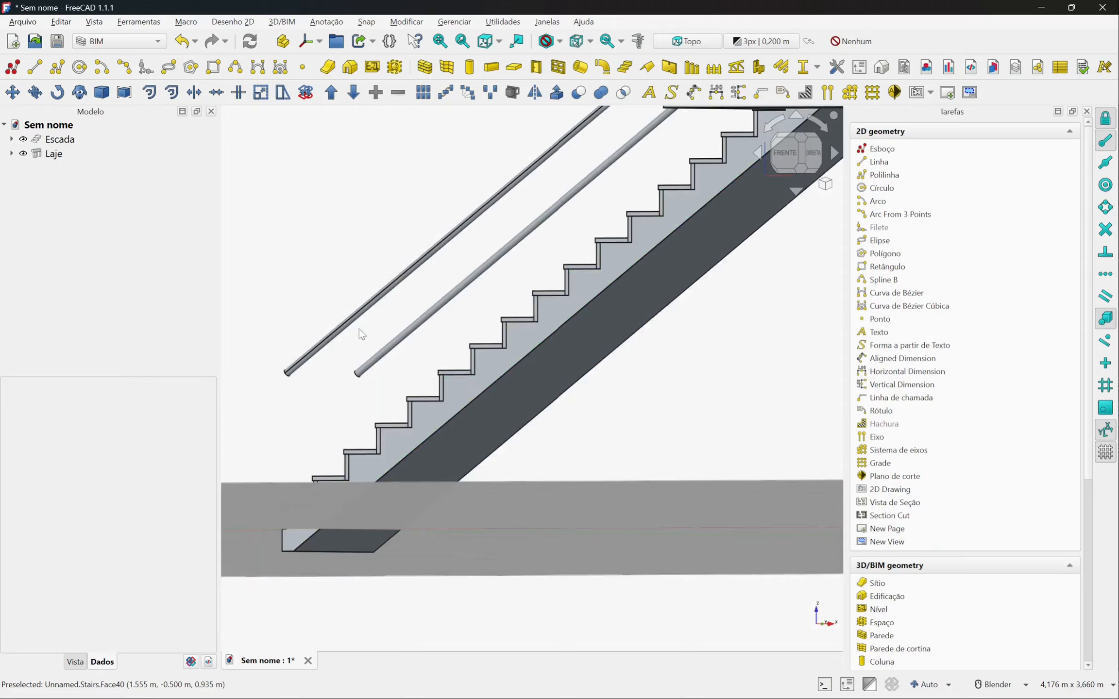
pyautogui.keyDown('shift'); pyautogui.moveTo(670, 319); pyautogui.dragTo(569, 374, button='middle'); pyautogui.keyUp('shift')
pyautogui.moveTo(569, 374); pyautogui.dragTo(423, 379, button='middle')
# - Select the staircase and set its Structure type to None
pyautogui.click(389, 427)
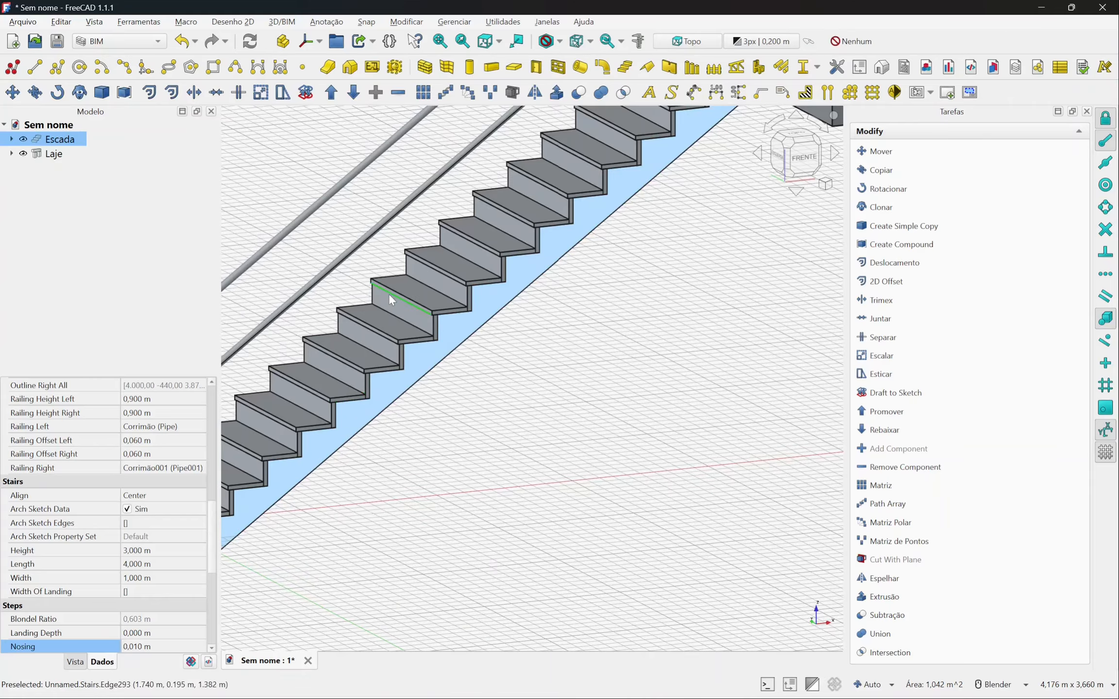
pyautogui.moveTo(214, 535); pyautogui.dragTo(211, 618)
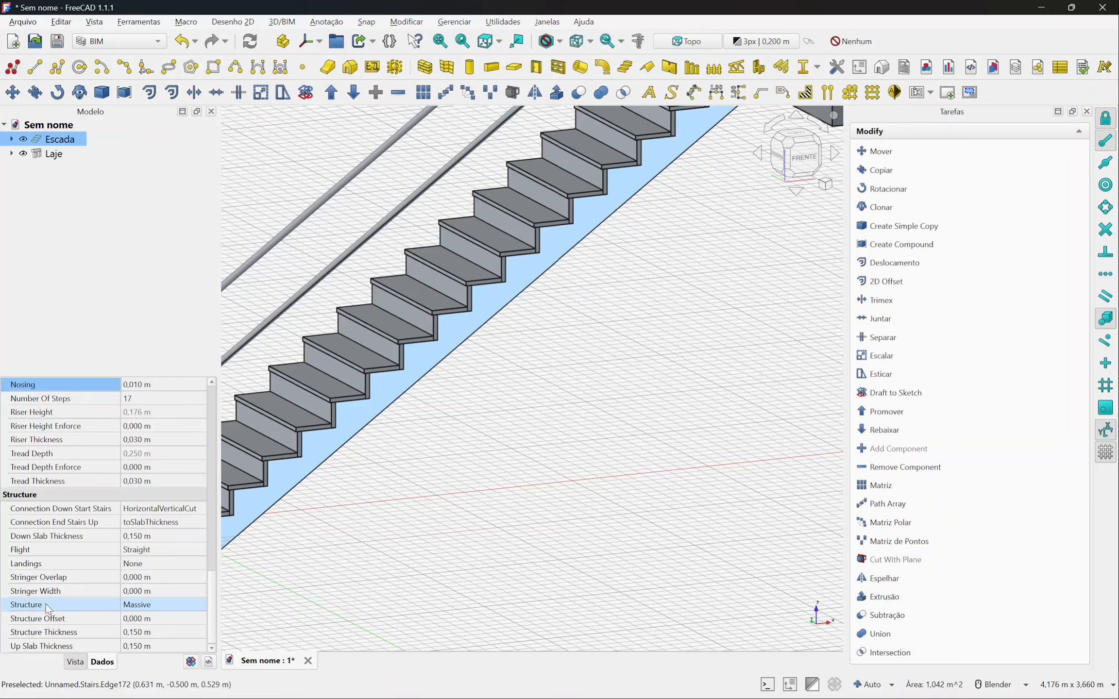
pyautogui.click(131, 605)
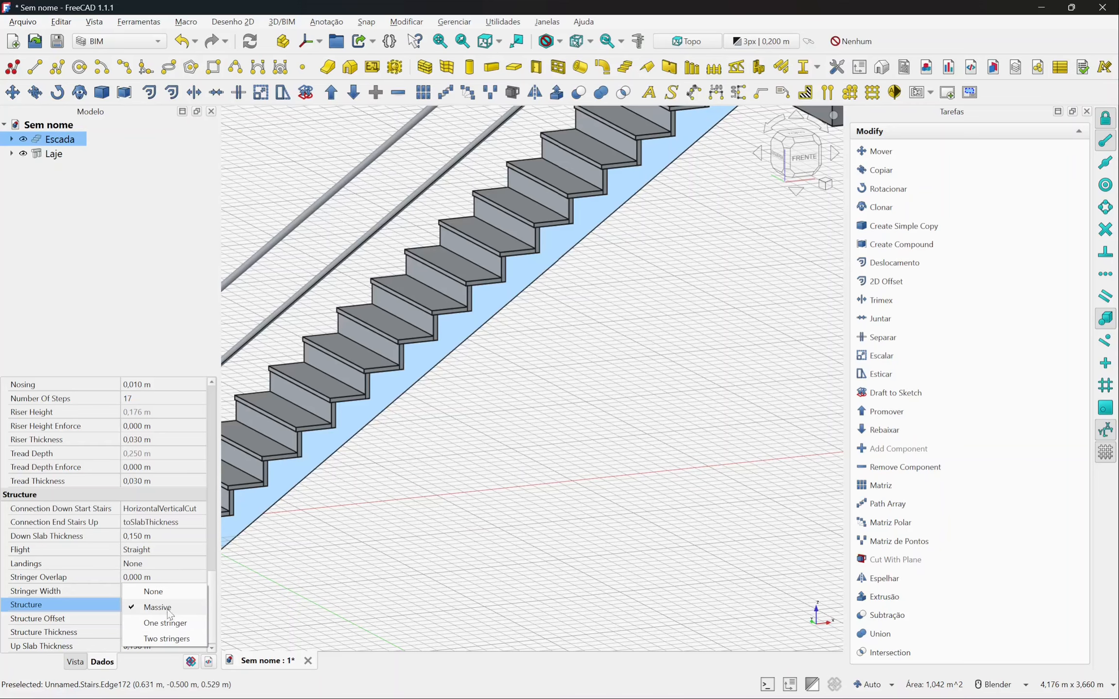
pyautogui.click(154, 591)
pyautogui.moveTo(457, 526); pyautogui.dragTo(401, 513, button='middle')
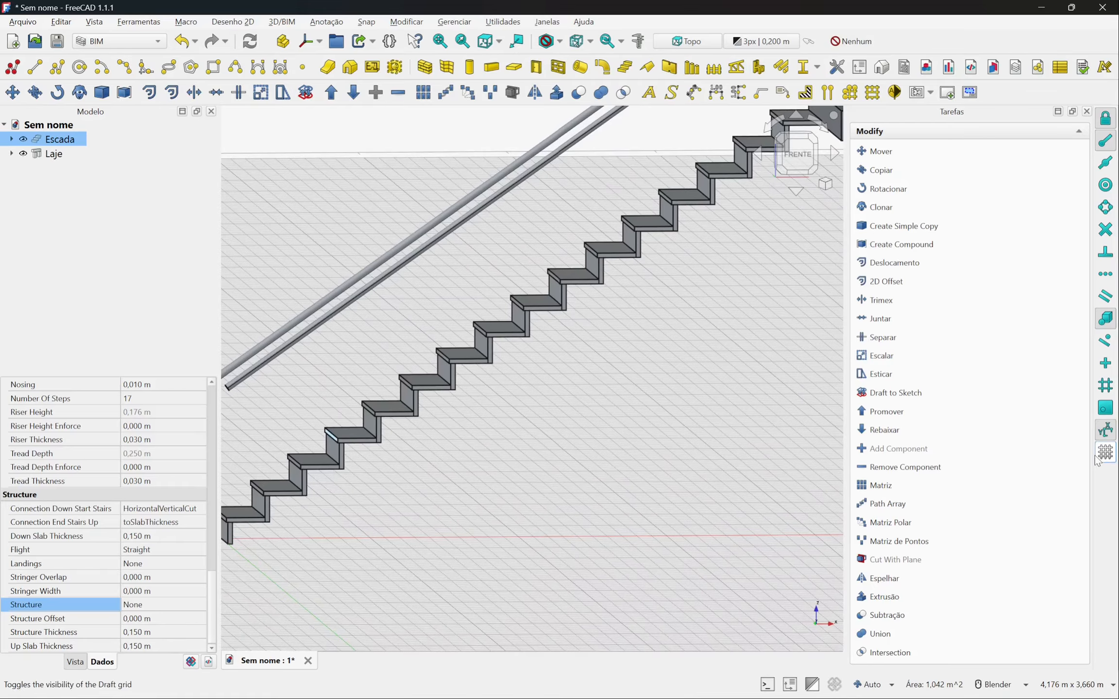
# - Switch the 3D view to perspective and examine the treads and risers without the supporting structure
pyautogui.press('v')
pyautogui.press('p')
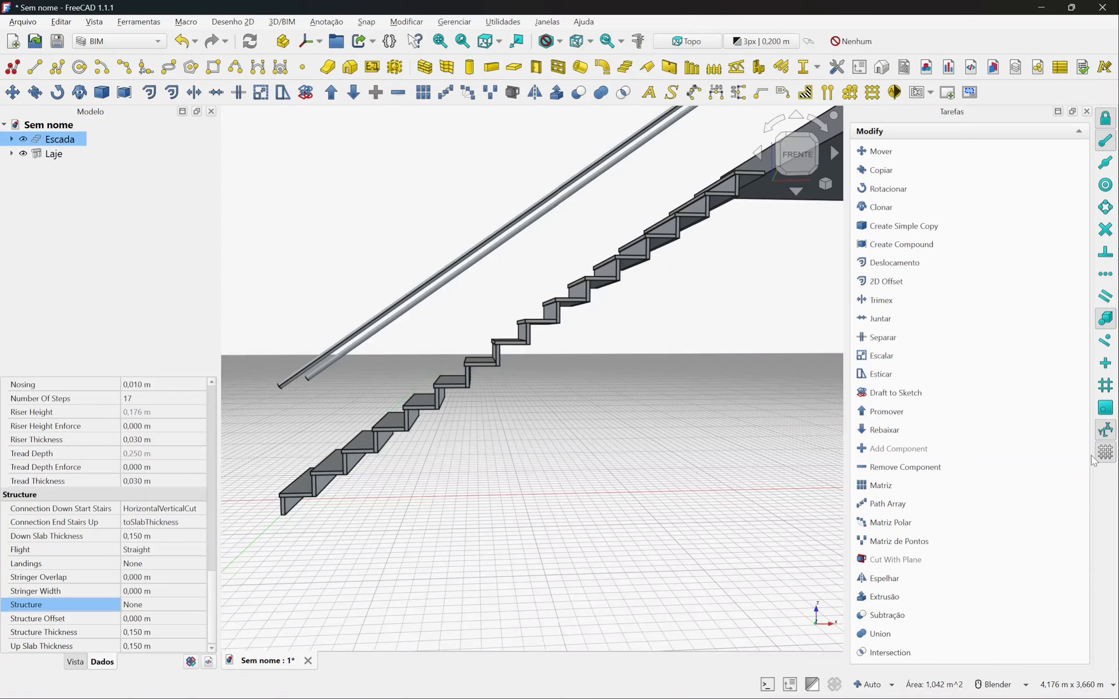
pyautogui.moveTo(630, 467); pyautogui.dragTo(744, 497, button='middle')
pyautogui.scroll(-2, 608, 504)
pyautogui.scroll(2, 610, 509)
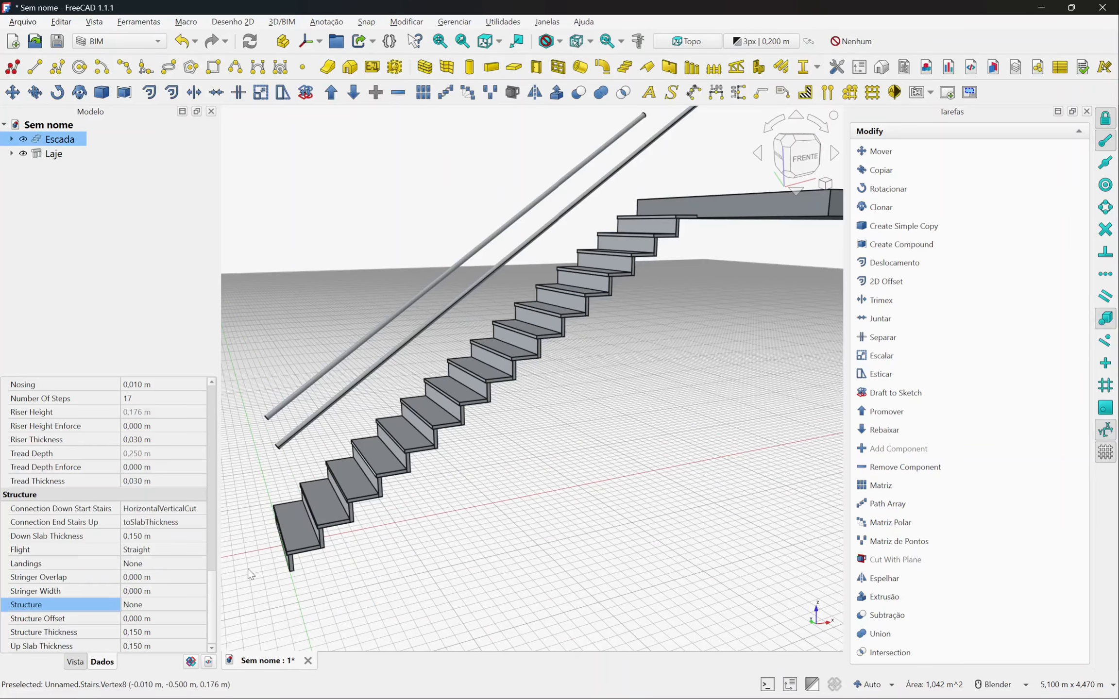
pyautogui.scroll(2, 214, 573)
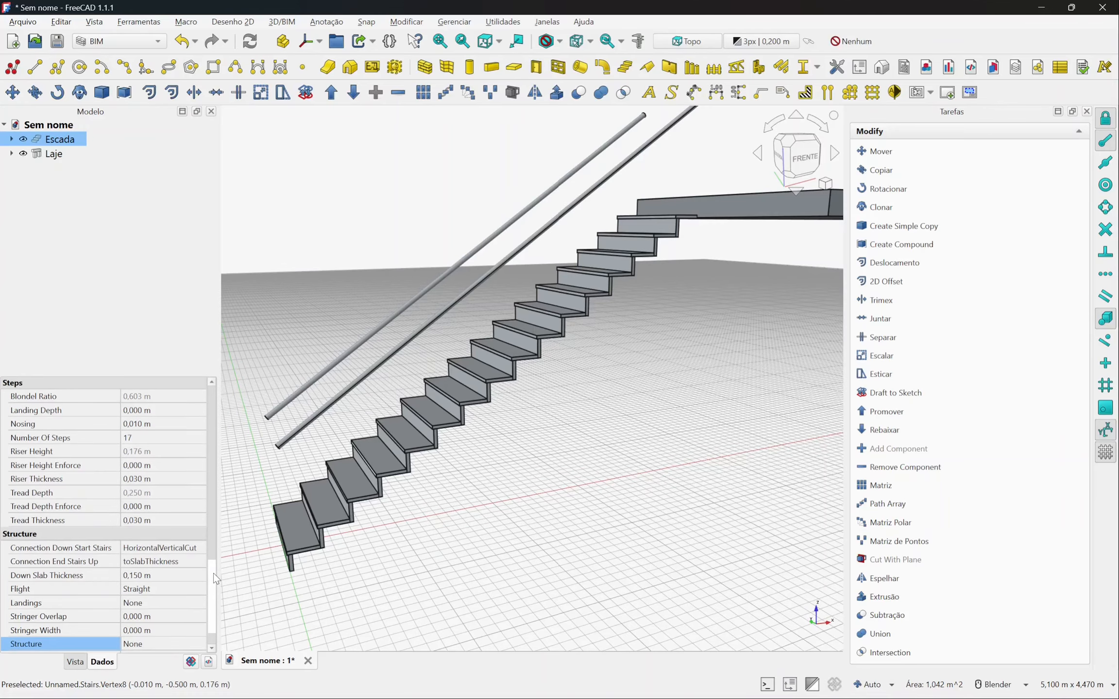
pyautogui.scroll(1, 213, 573)
pyautogui.moveTo(353, 502); pyautogui.dragTo(287, 505, button='middle')
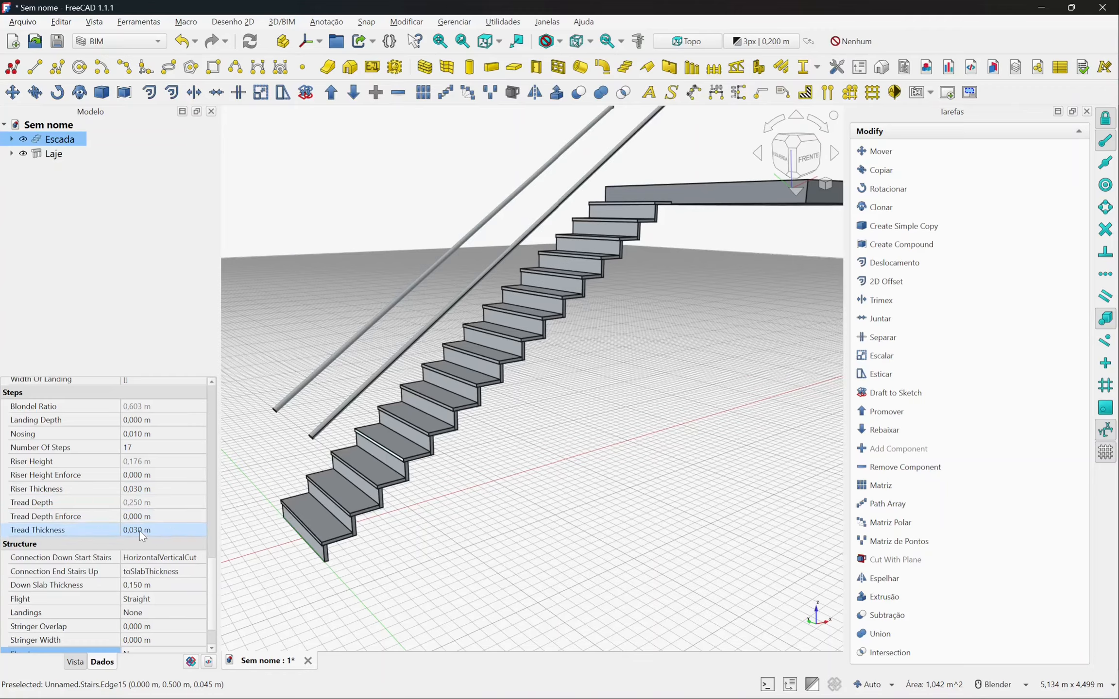
# - Set the staircase's Riser Thickness to 0 m and inspect the open treads from several sides
pyautogui.click(139, 489)
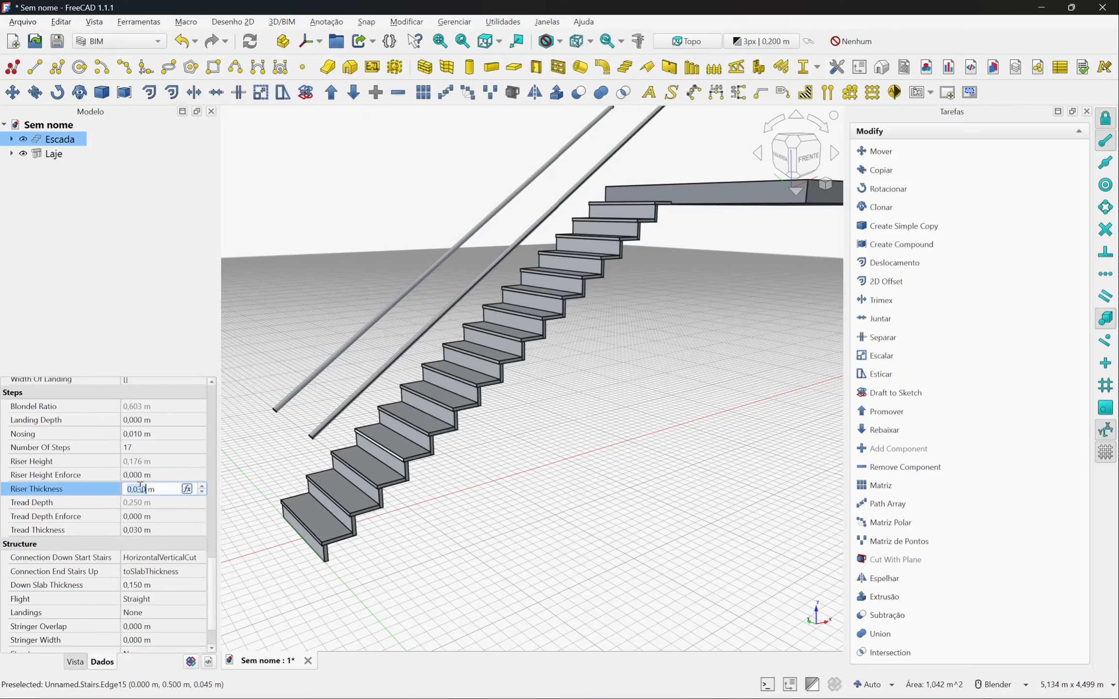
pyautogui.write('0')
pyautogui.click(185, 504)
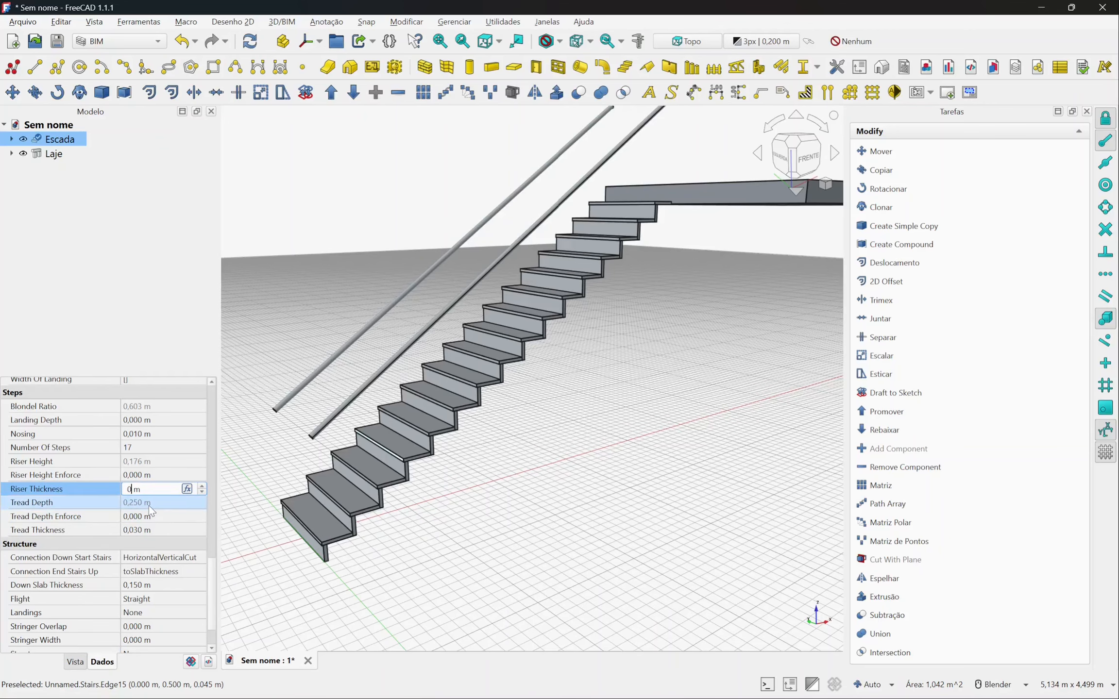
pyautogui.moveTo(465, 497); pyautogui.dragTo(473, 509, button='middle')
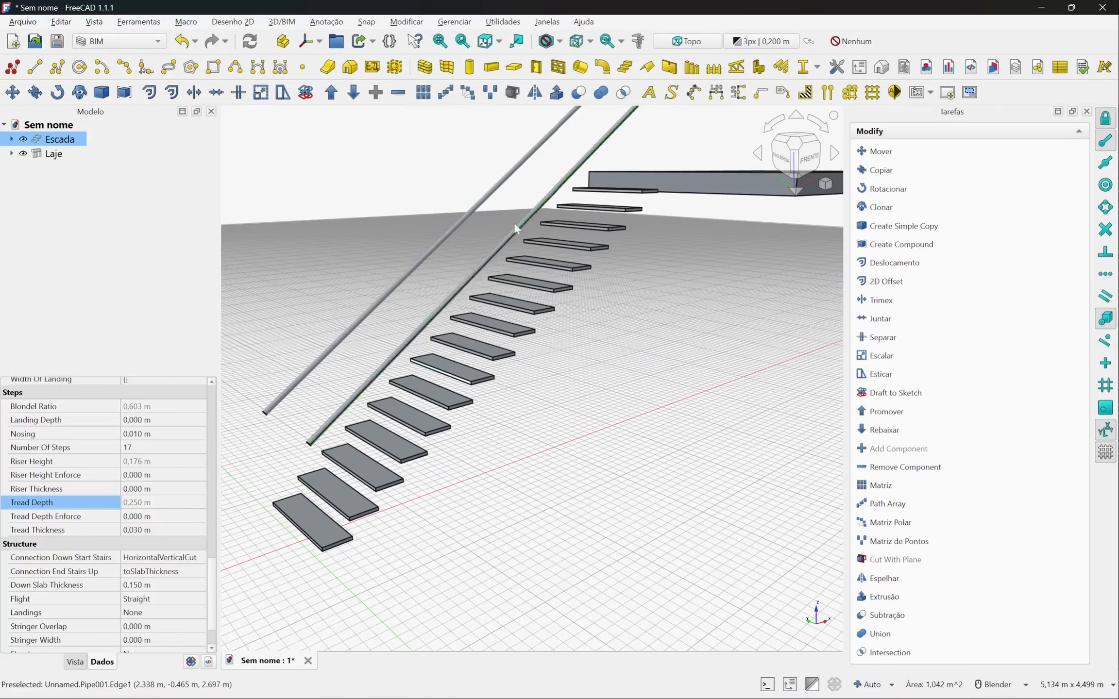
pyautogui.moveTo(330, 522); pyautogui.dragTo(461, 504, button='middle')
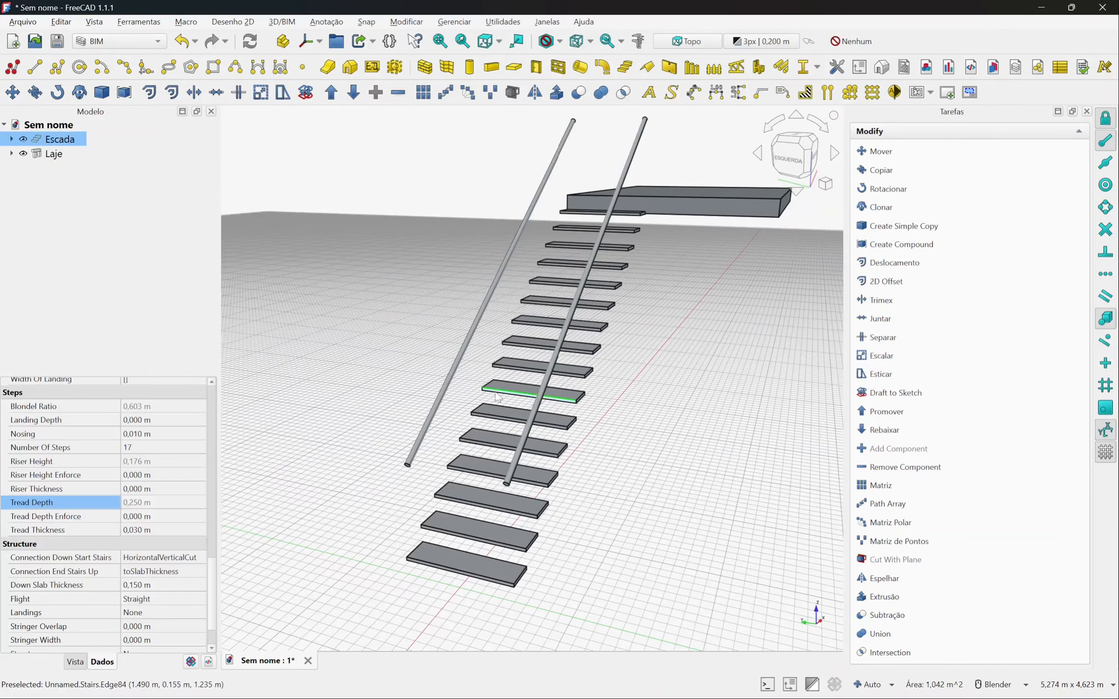
pyautogui.moveTo(563, 566); pyautogui.dragTo(314, 547, button='middle')
# - Set the staircase's Structure type to Massive
pyautogui.scroll(-1, 191, 626)
pyautogui.click(165, 605)
pyautogui.click(168, 622)
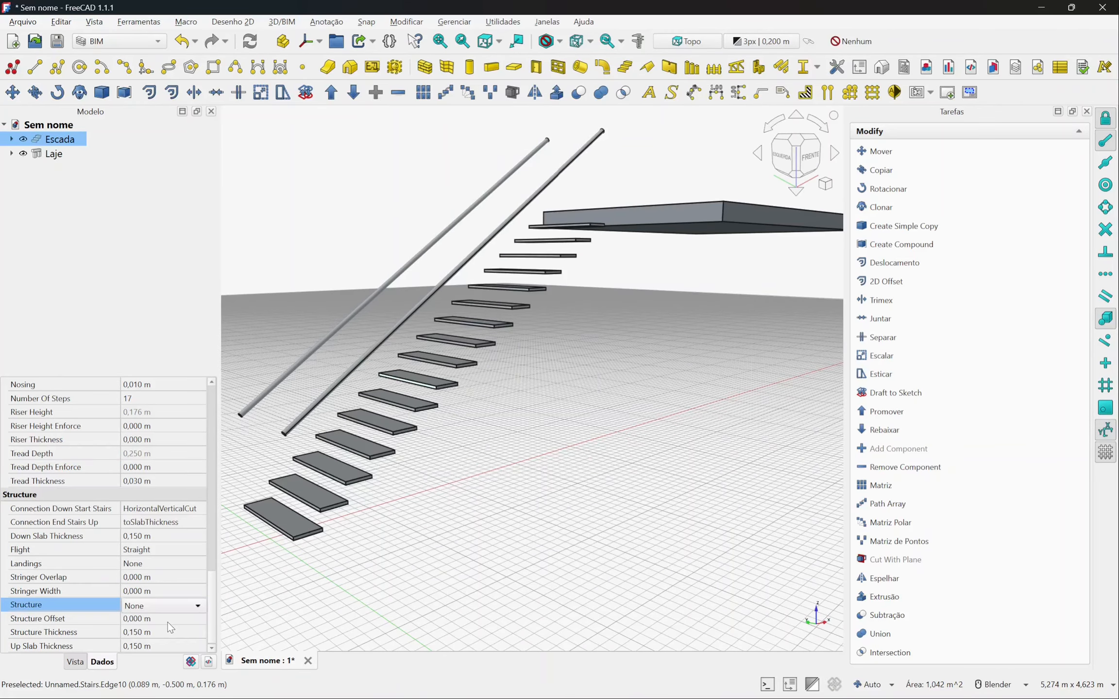
# - Set the staircase's Structure Offset to 0.2 m and inspect the narrowed massive structure from the front and side
pyautogui.scroll(2, 307, 524)
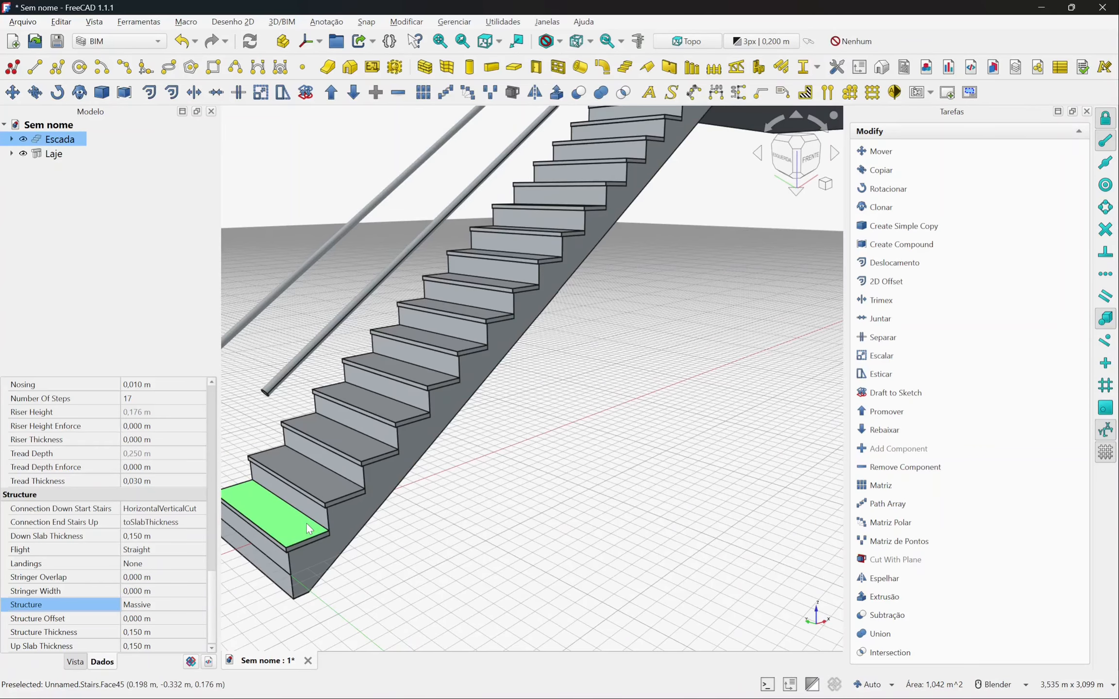
pyautogui.scroll(1, 334, 530)
pyautogui.scroll(1, 354, 491)
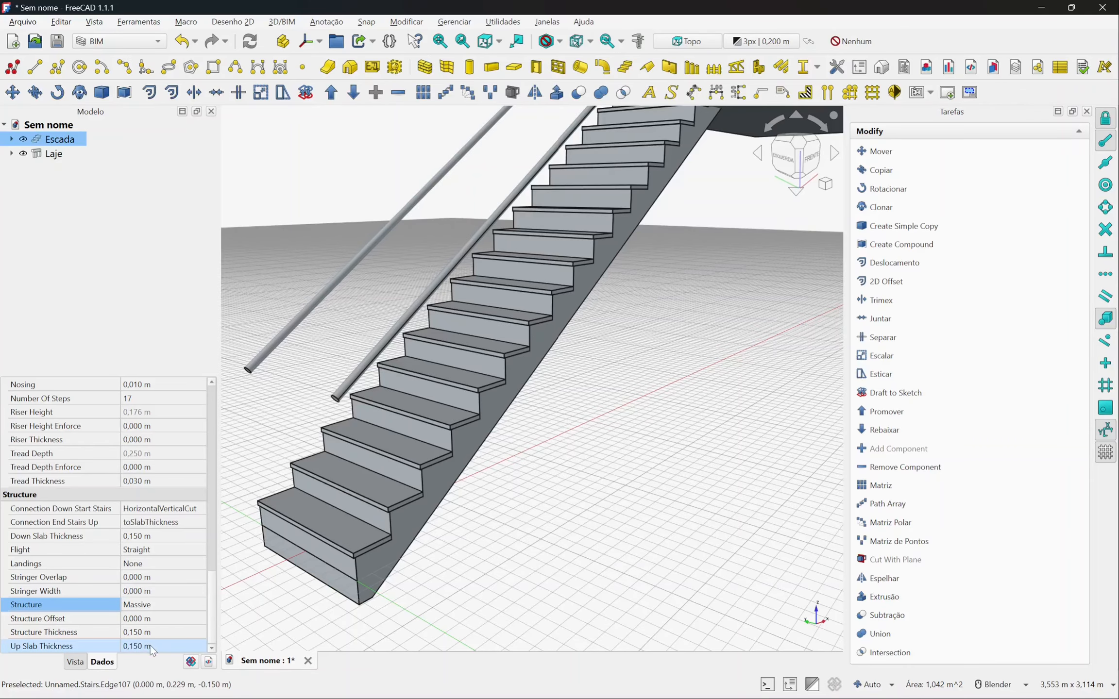
pyautogui.click(140, 622)
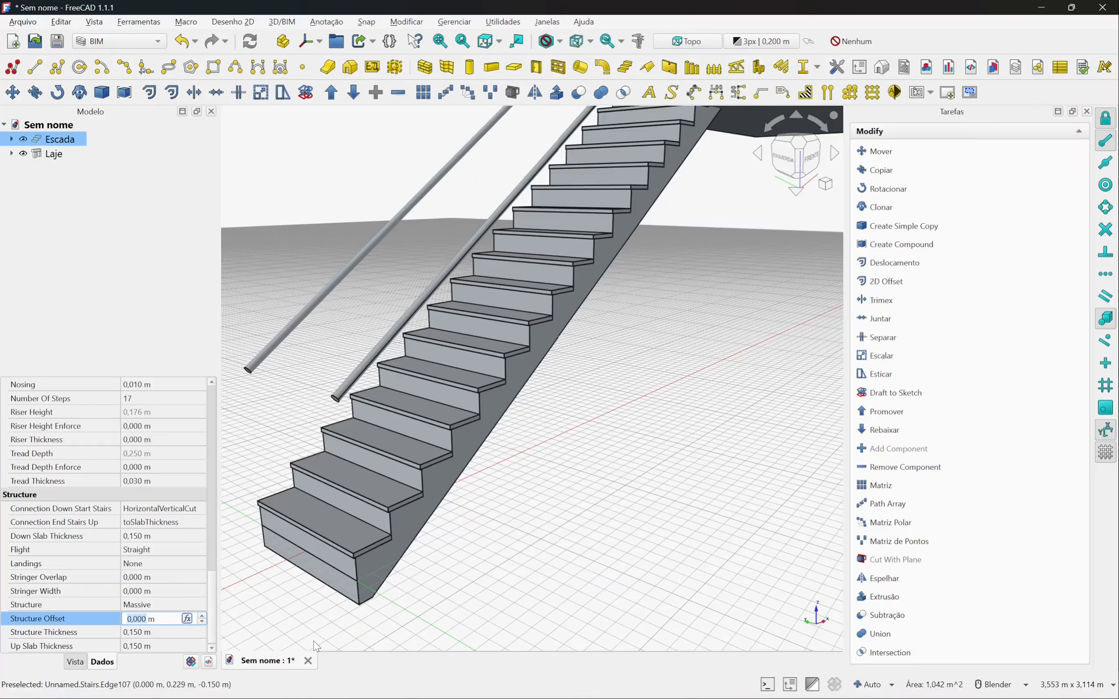
pyautogui.write('0,2')
pyautogui.press('Return')
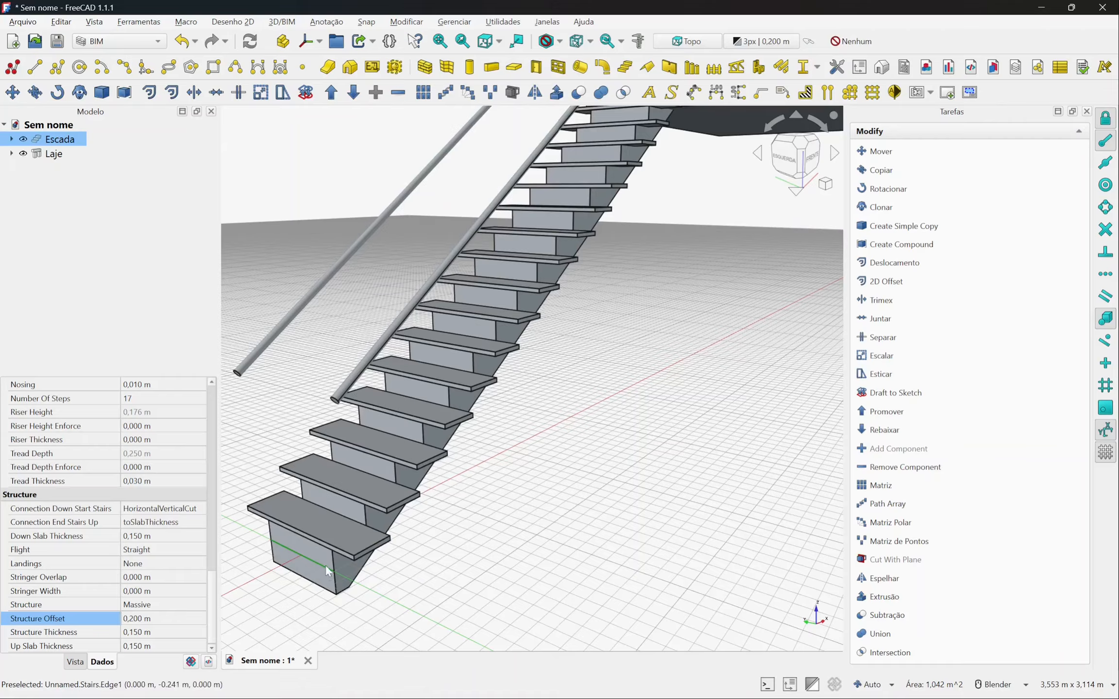
pyautogui.moveTo(319, 545); pyautogui.dragTo(559, 548, button='middle')
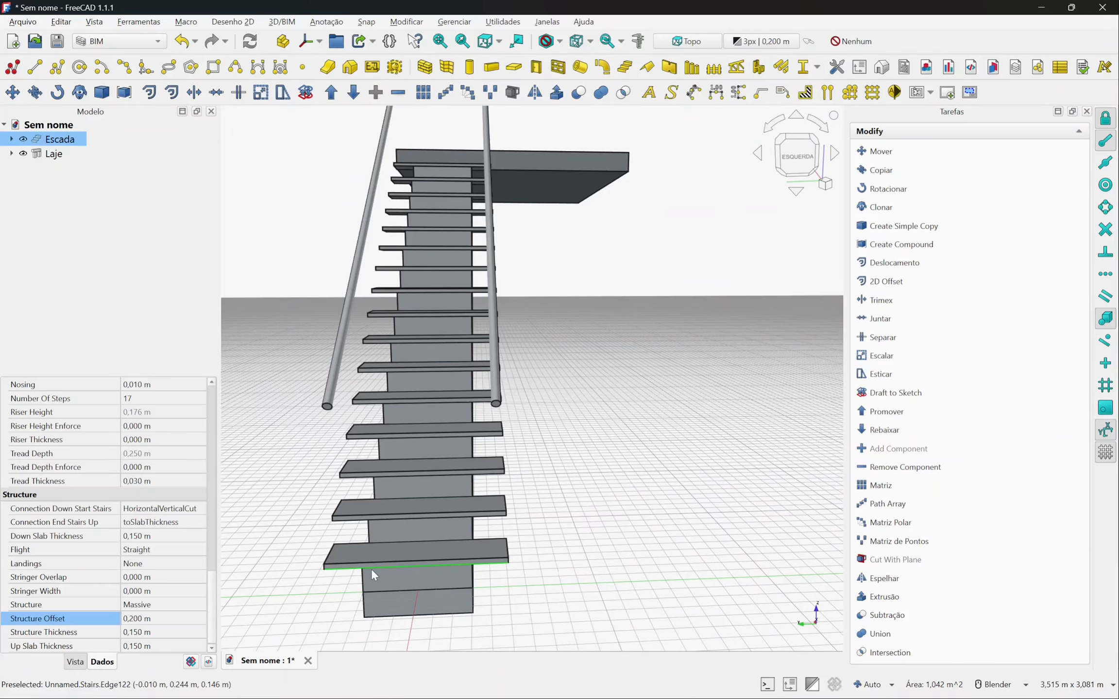
pyautogui.moveTo(474, 589); pyautogui.dragTo(318, 613, button='middle')
# - Set the staircase's Structure Offset to 0.45 m and inspect the central support beneath the treads
pyautogui.click(167, 619)
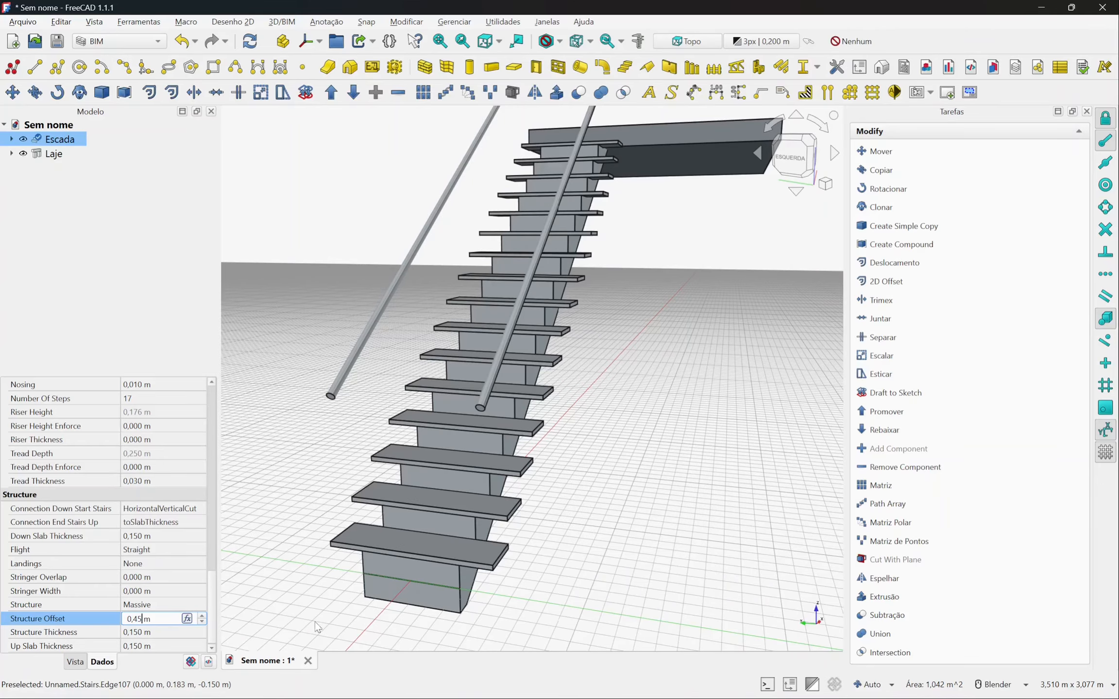
pyautogui.press('Return')
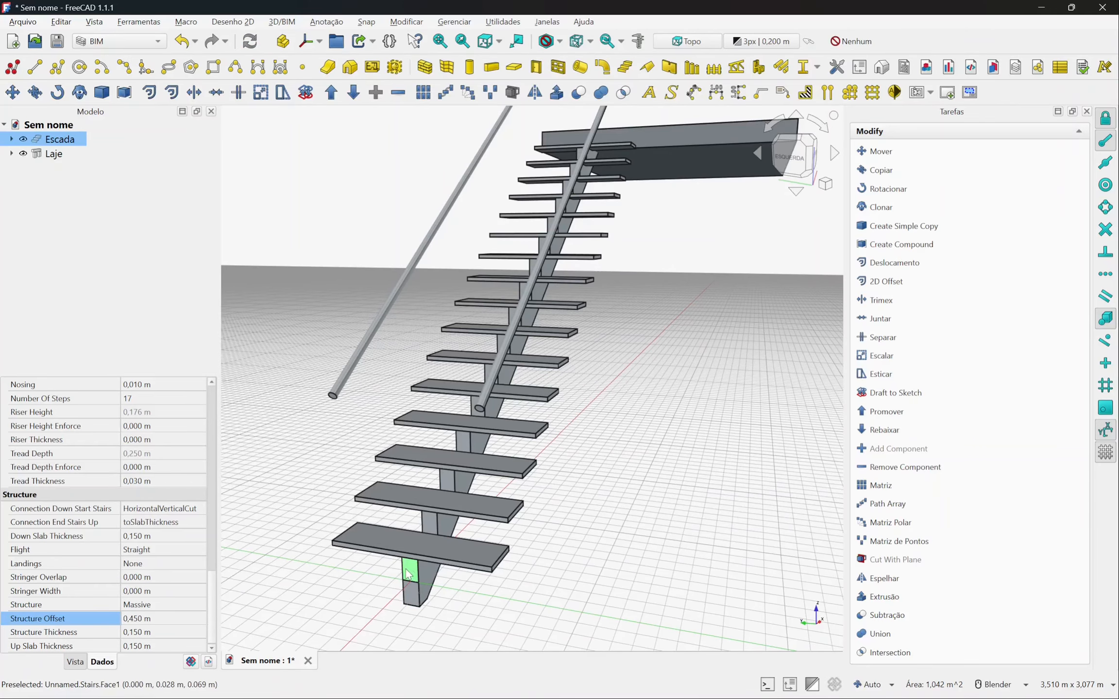
pyautogui.scroll(4, 408, 575)
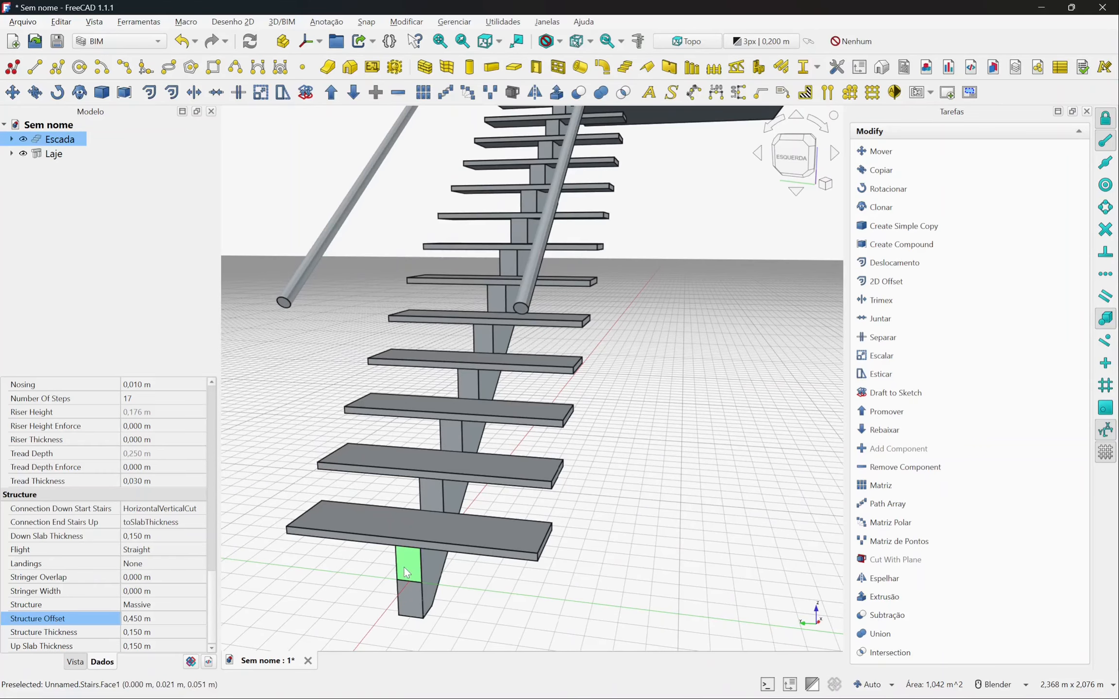
pyautogui.scroll(-1, 407, 575)
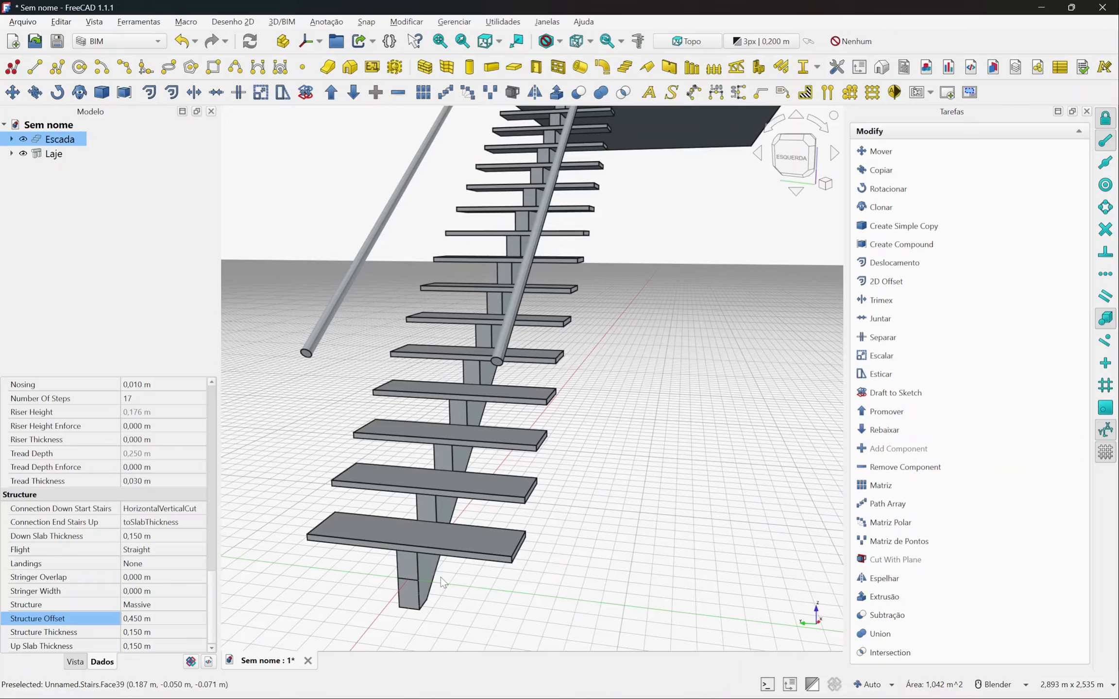
pyautogui.scroll(-3, 400, 576)
pyautogui.moveTo(466, 567); pyautogui.dragTo(363, 549, button='middle')
pyautogui.keyDown('shift'); pyautogui.moveTo(522, 555); pyautogui.dragTo(453, 553, button='middle'); pyautogui.keyUp('shift')
pyautogui.scroll(3, 404, 544)
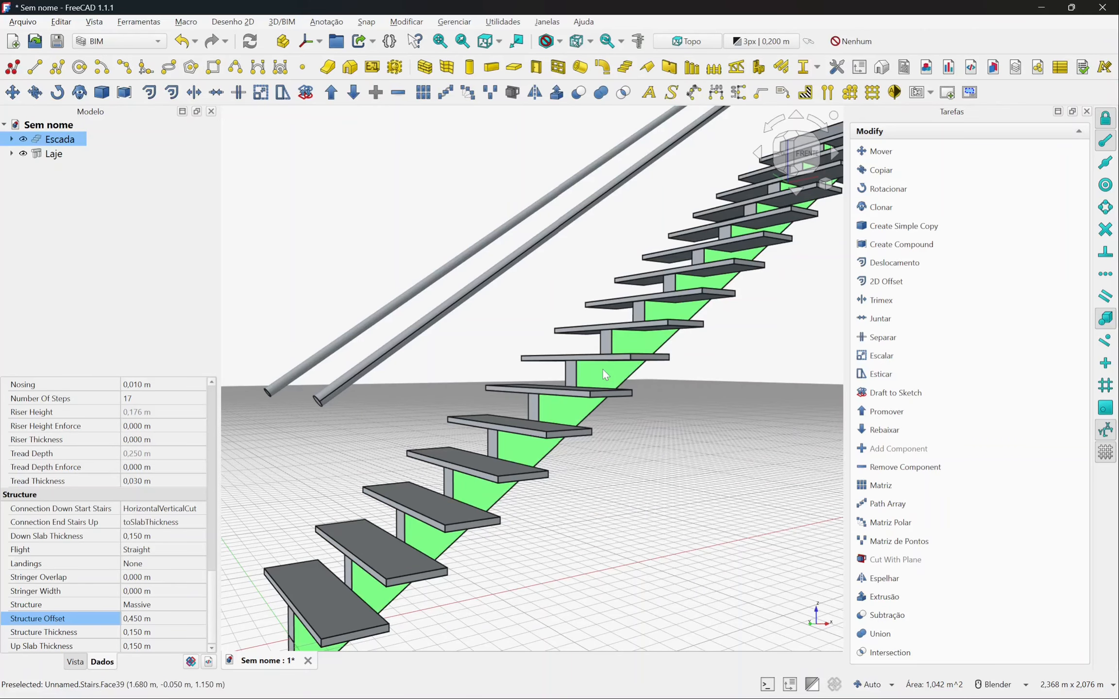
pyautogui.moveTo(602, 368); pyautogui.dragTo(481, 480, button='middle')
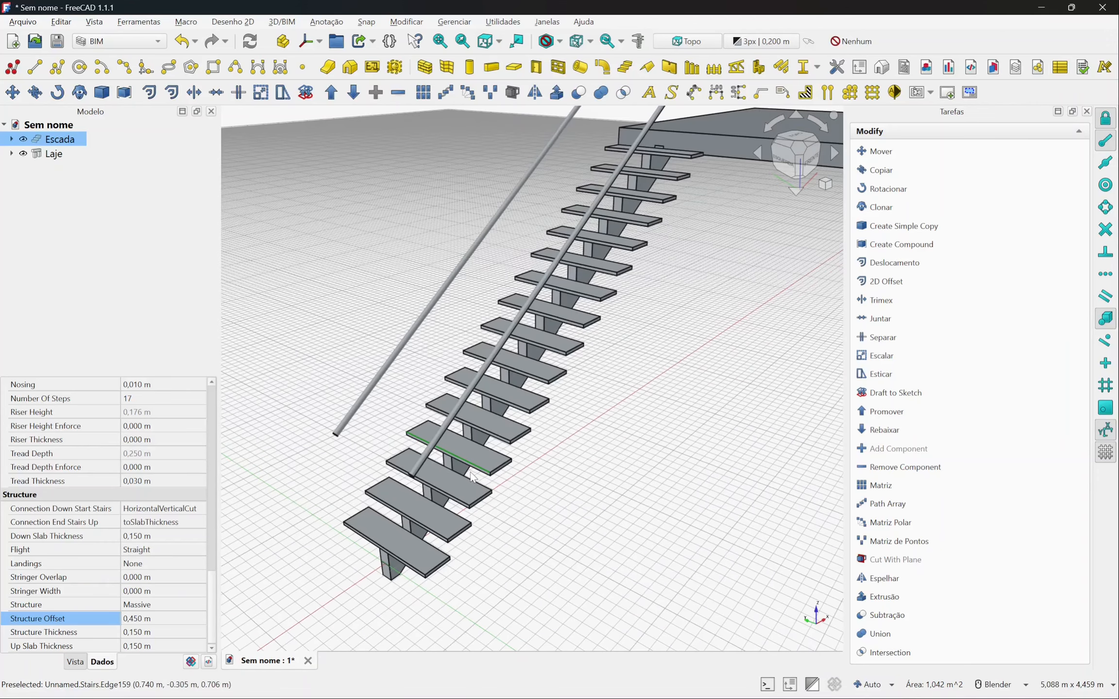
# - Reset the staircase's Structure Offset to 0 m and change its Structure type to One stringer
pyautogui.click(180, 619)
pyautogui.write('0')
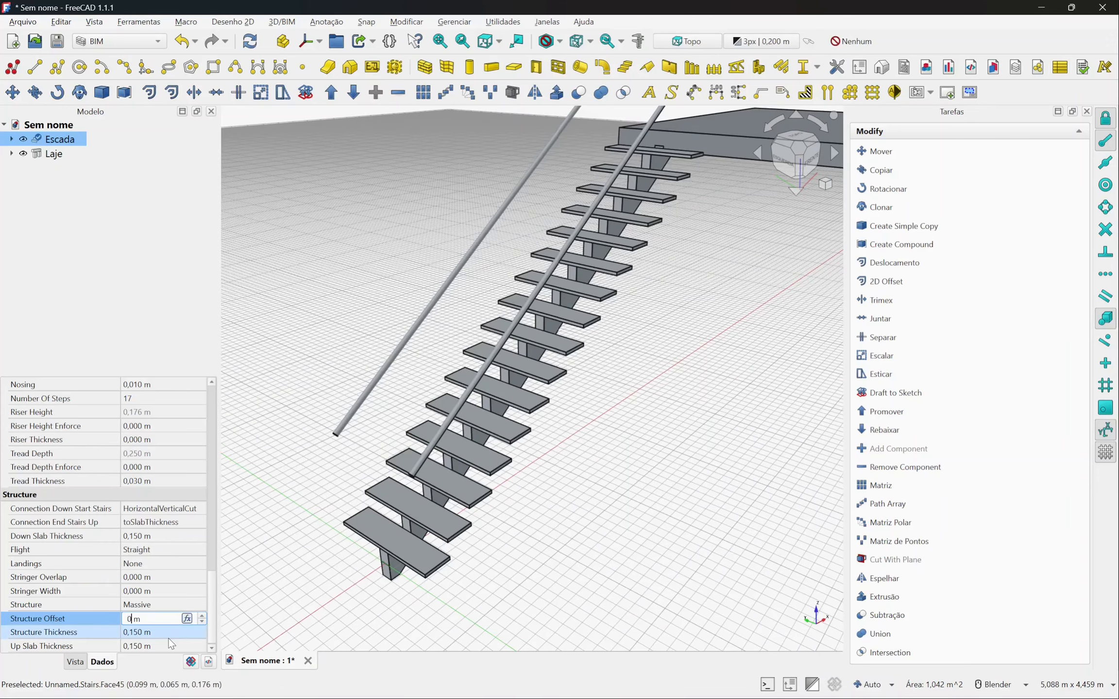
pyautogui.click(177, 605)
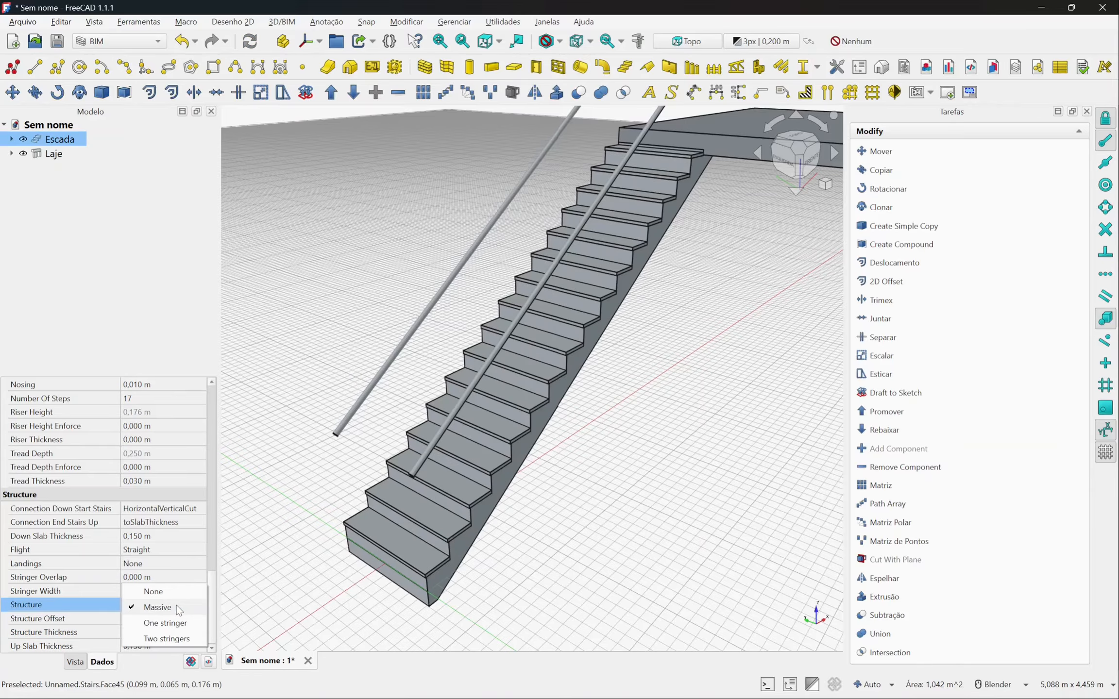
pyautogui.click(160, 624)
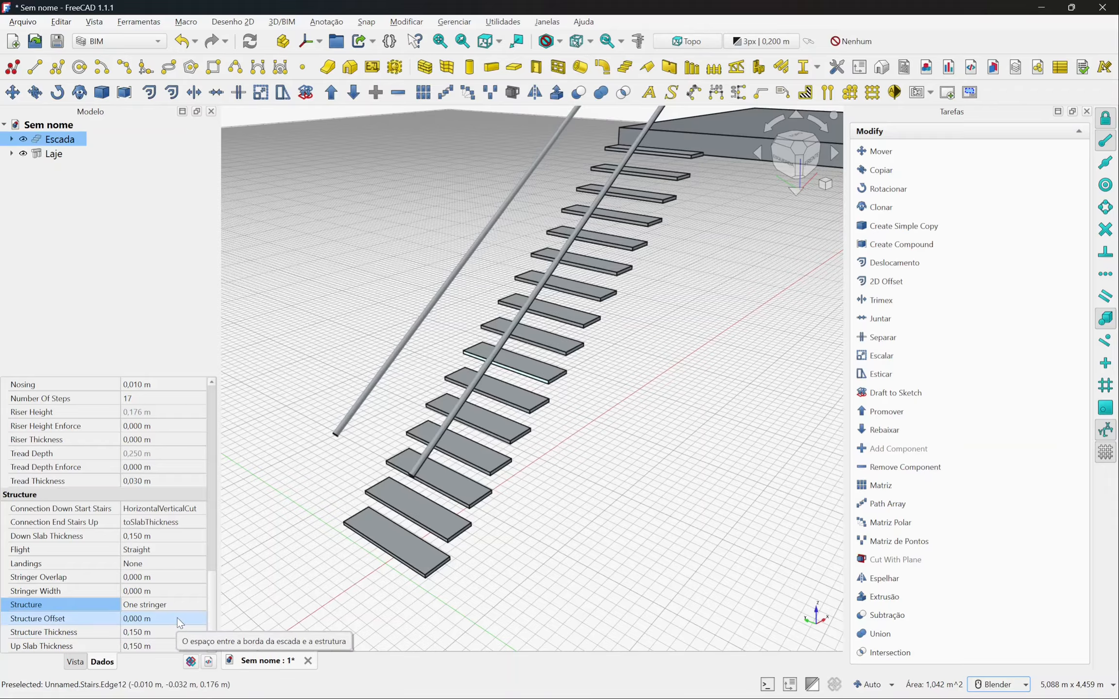
# - Set the staircase's Stringer Width to 0.1 m and inspect the stringer under the open treads
pyautogui.click(167, 589)
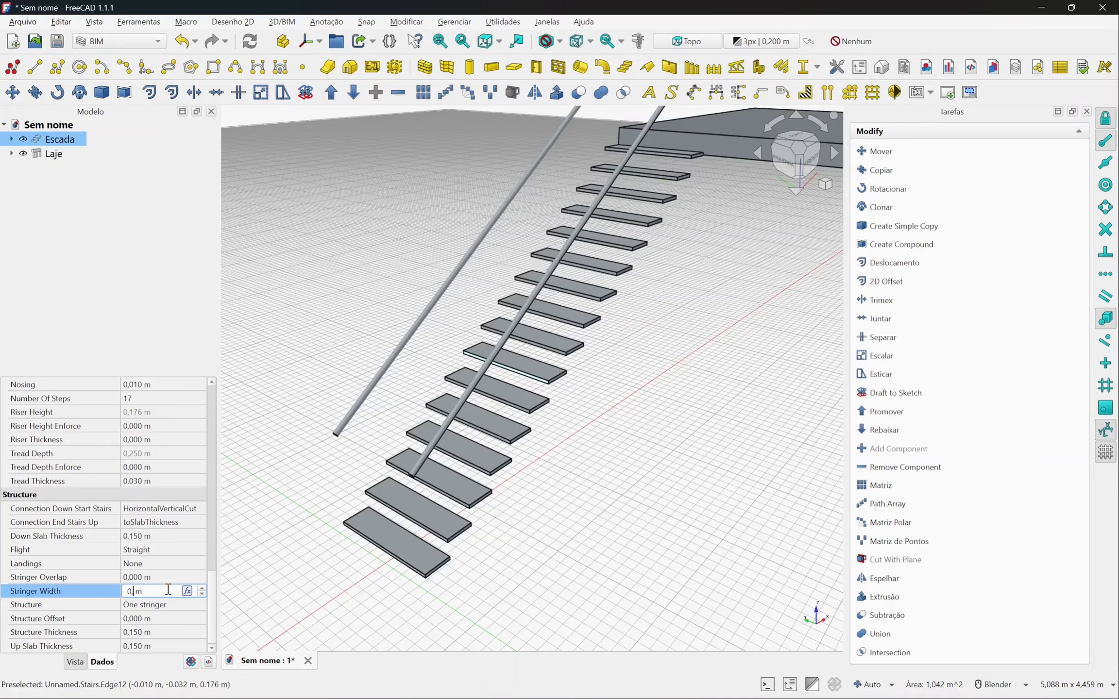
pyautogui.write('0,1')
pyautogui.press('Return')
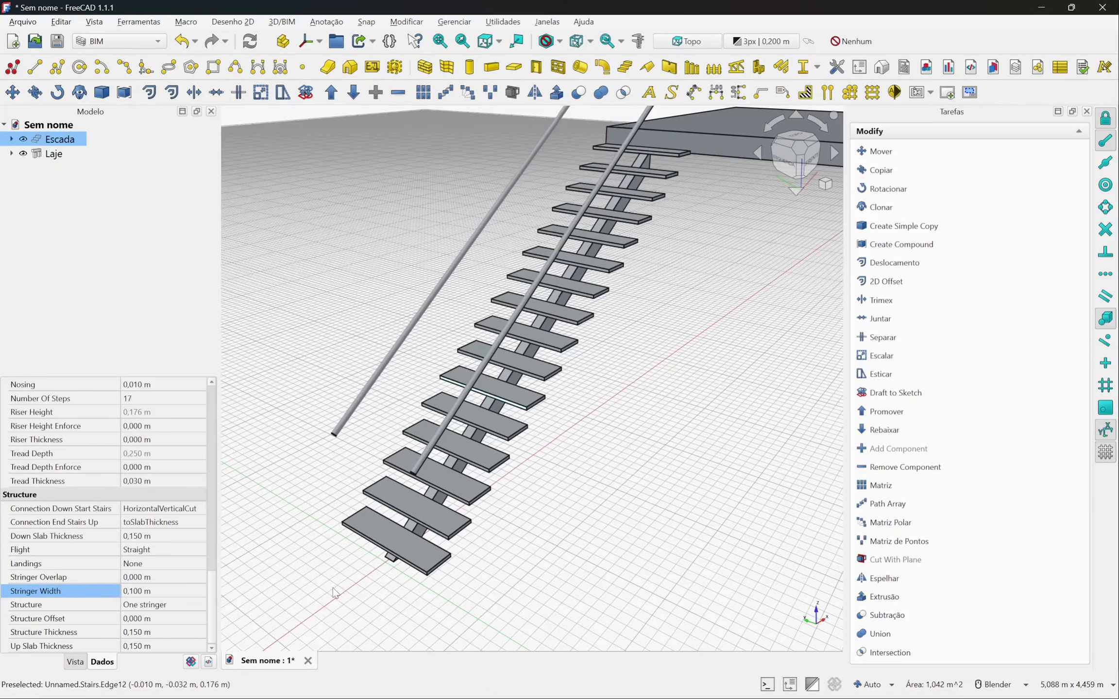
pyautogui.scroll(2, 557, 465)
pyautogui.moveTo(510, 465); pyautogui.dragTo(450, 448, button='middle')
pyautogui.moveTo(598, 464); pyautogui.dragTo(460, 466, button='middle')
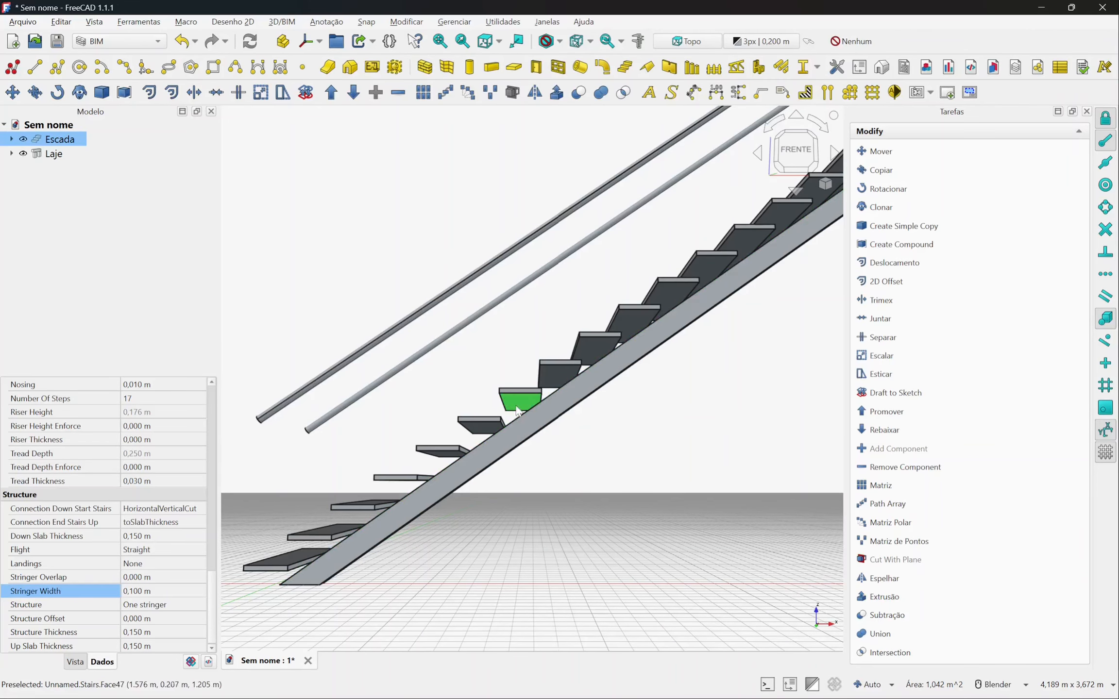
pyautogui.moveTo(516, 412); pyautogui.dragTo(679, 340, button='middle')
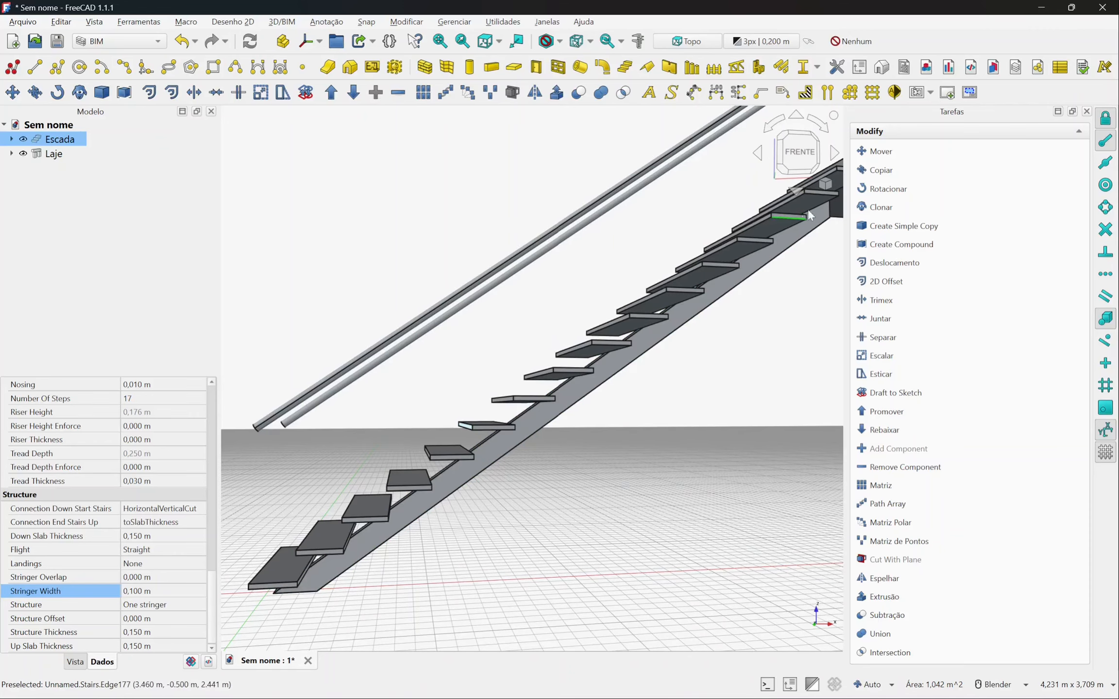
pyautogui.moveTo(558, 410); pyautogui.dragTo(490, 523, button='middle')
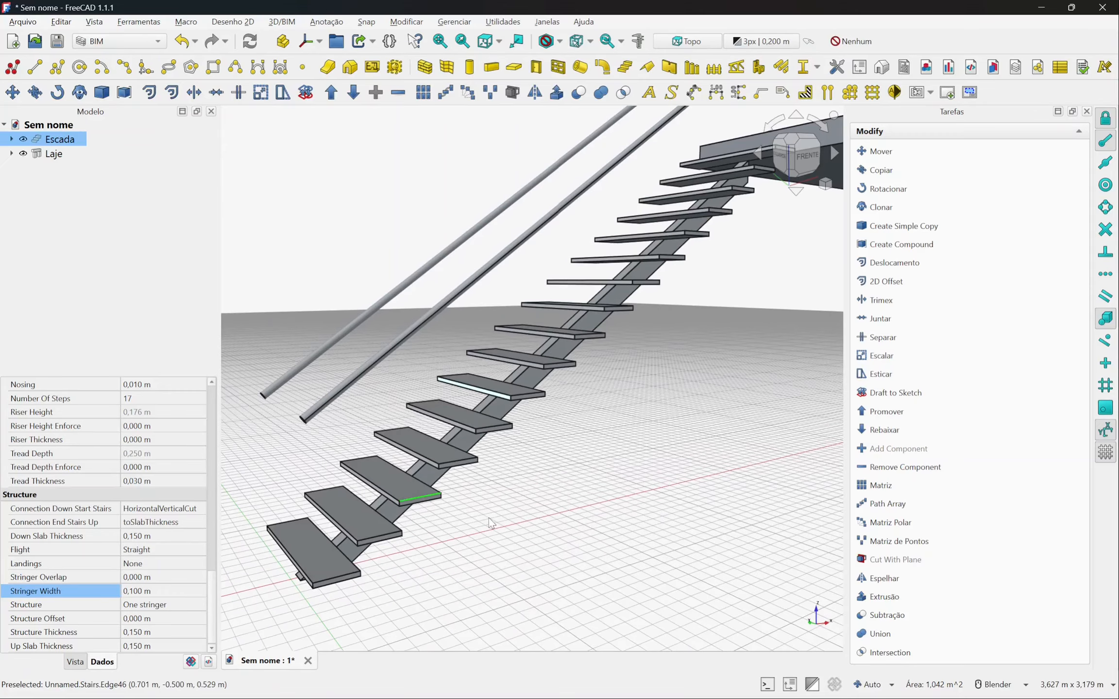
# - Set the staircase's Riser Thickness to 0.03 m and view the closed risers from the side
pyautogui.click(154, 440)
pyautogui.click(155, 440)
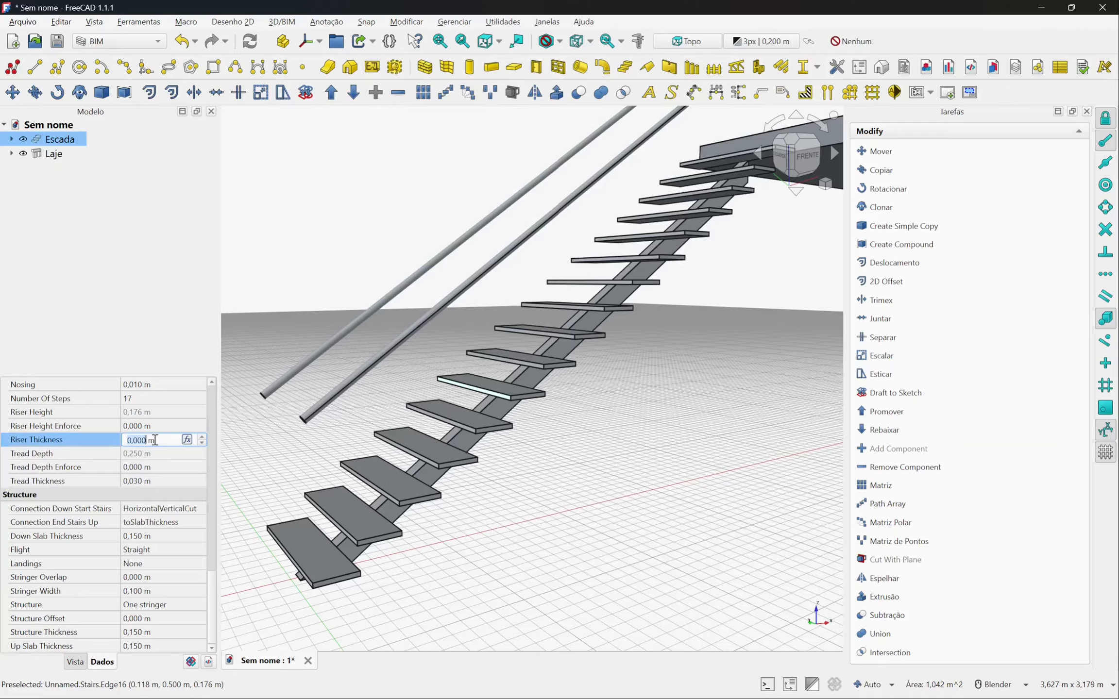
pyautogui.write('3')
pyautogui.press('Return')
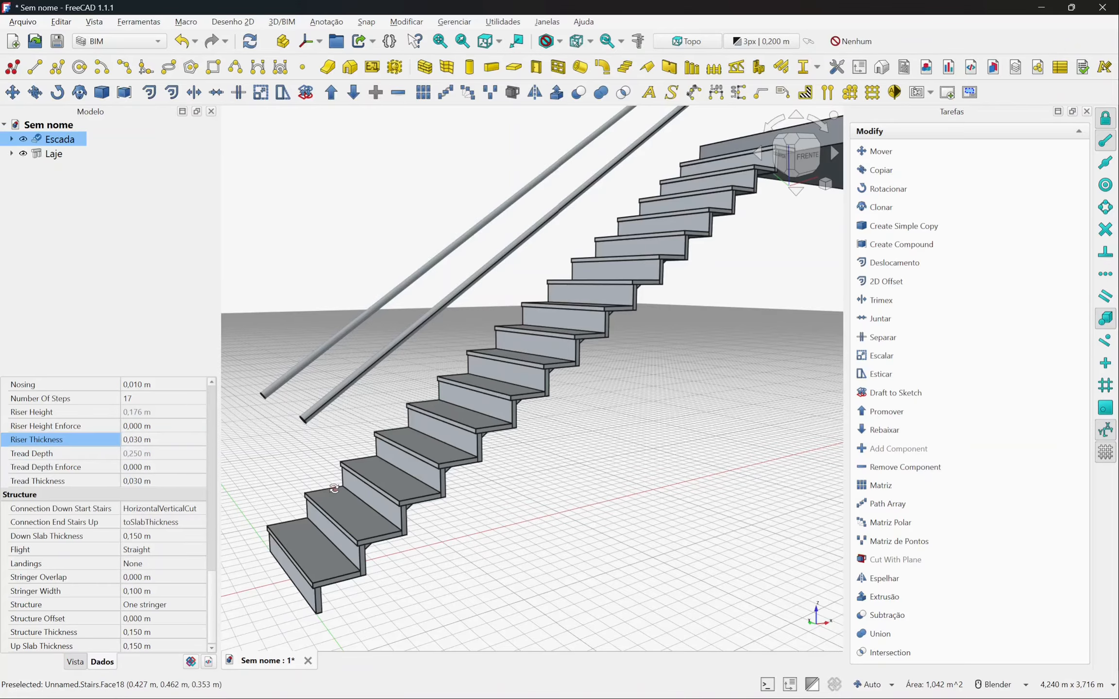
pyautogui.moveTo(467, 530); pyautogui.dragTo(420, 507, button='middle')
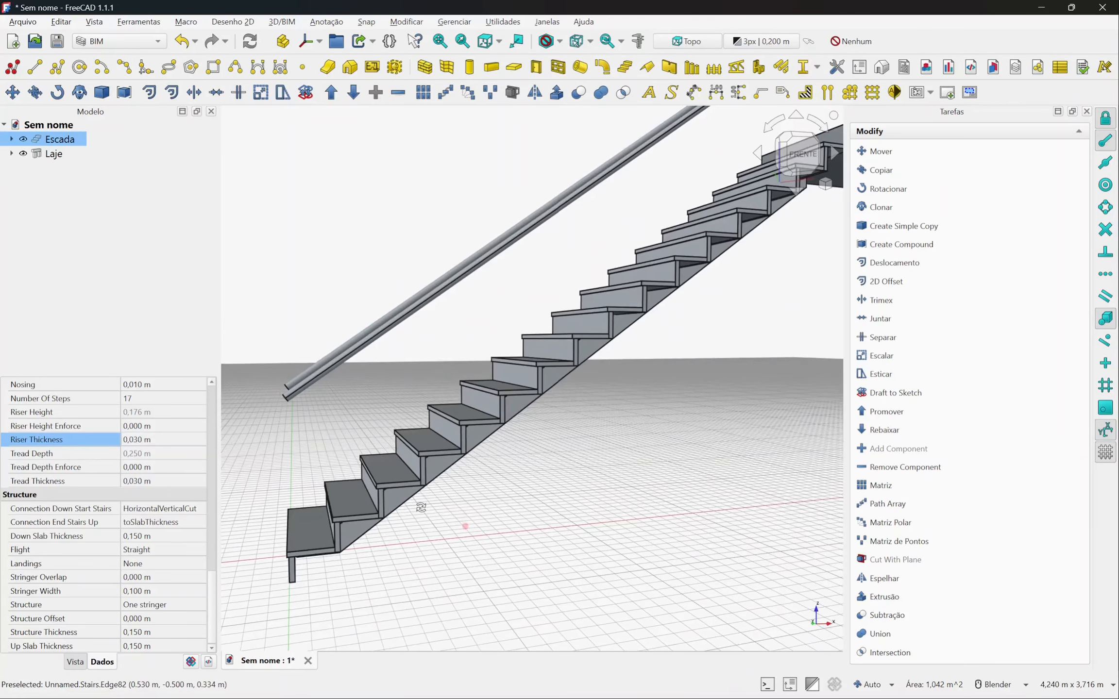
# - Set the staircase's Riser Thickness to 0.01 m
pyautogui.click(156, 440)
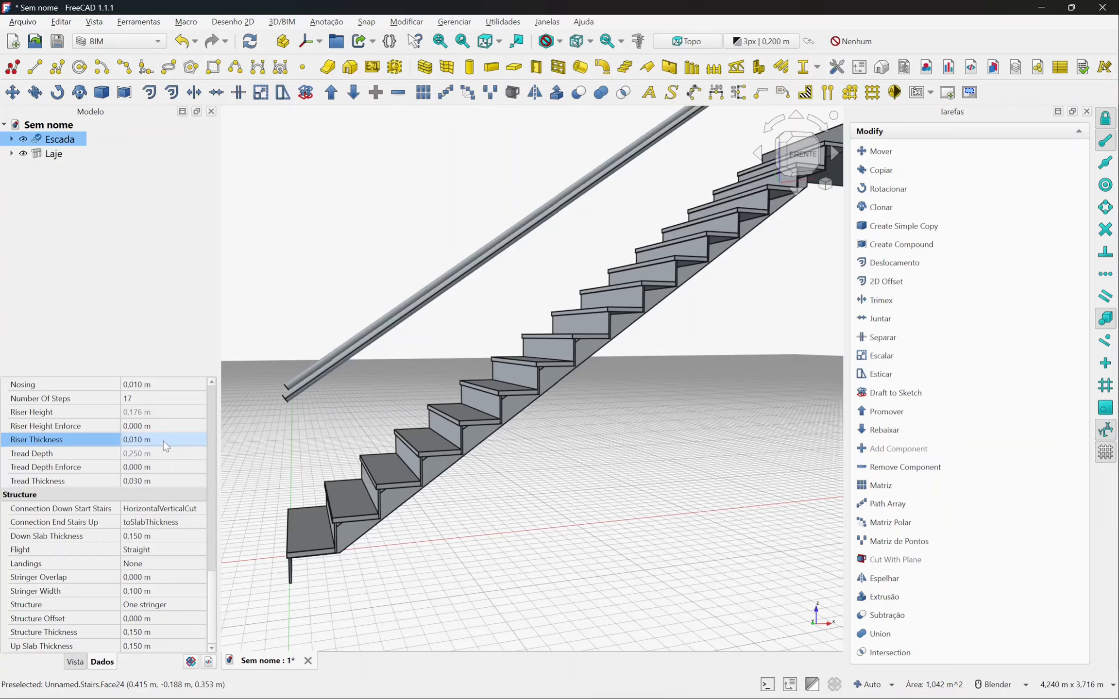
pyautogui.press('Return')
pyautogui.moveTo(466, 525); pyautogui.dragTo(437, 539, button='middle')
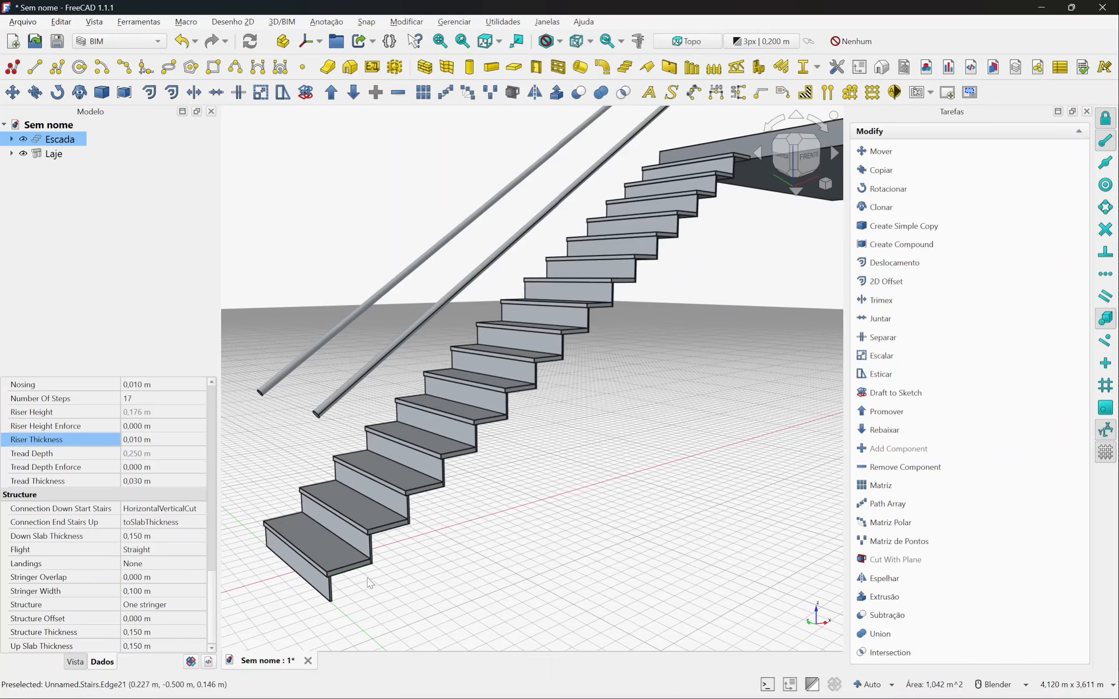
# - Examine how the thin risers and treads meet the single stringer, both up close and in side view
pyautogui.scroll(2, 366, 578)
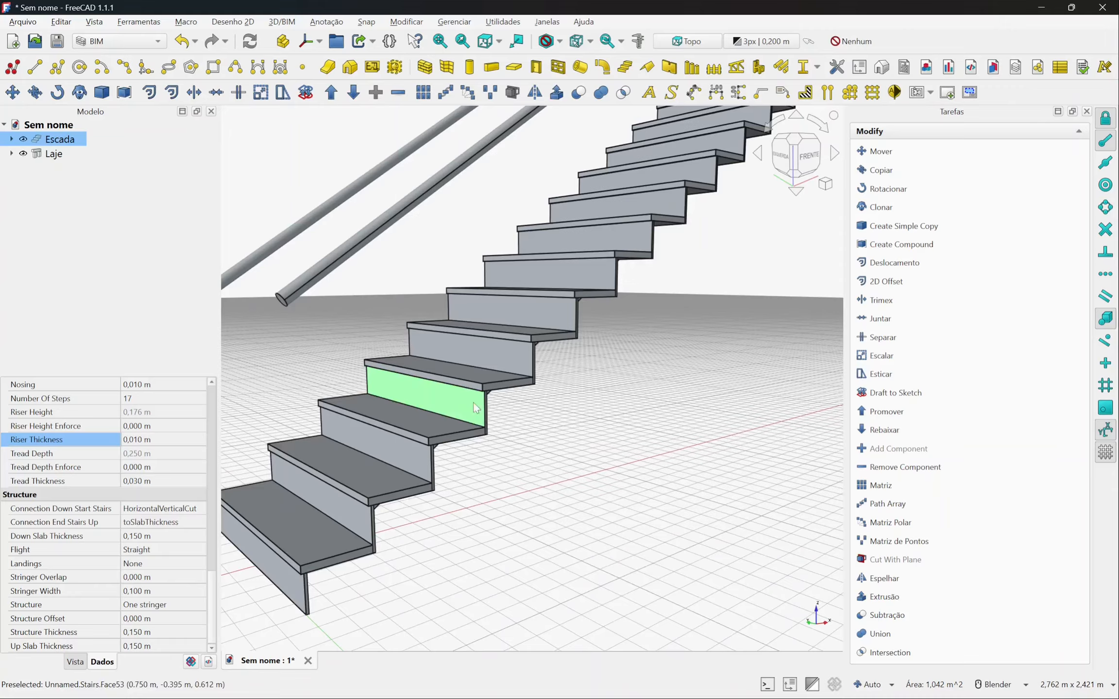
pyautogui.scroll(-2, 469, 476)
pyautogui.moveTo(470, 476); pyautogui.dragTo(445, 502, button='middle')
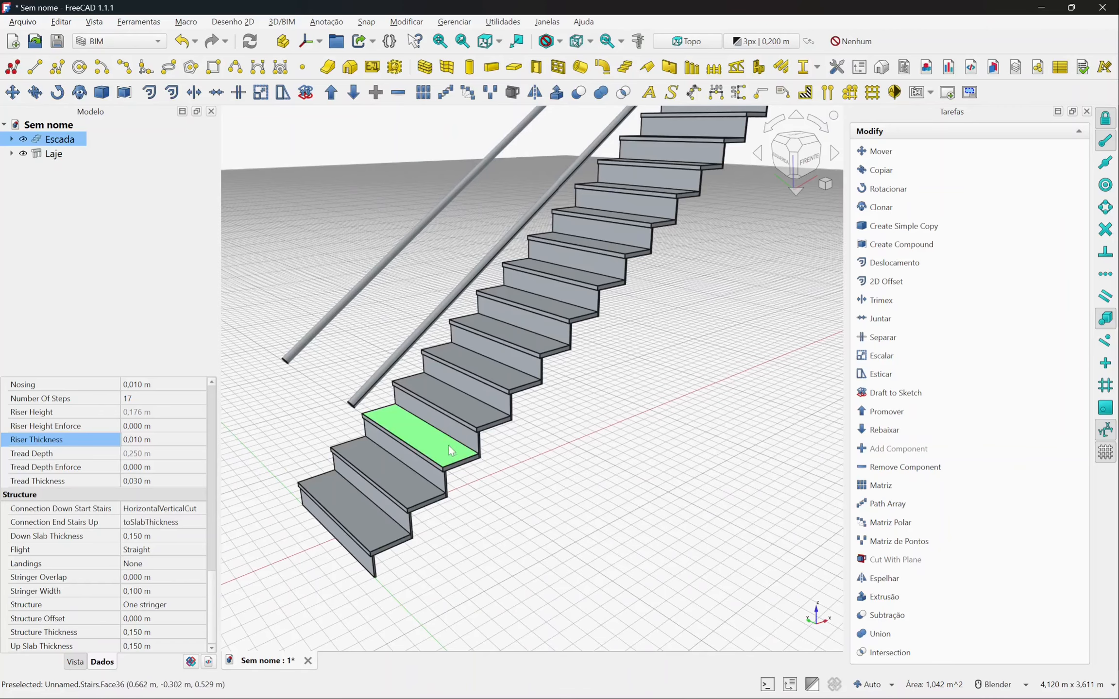
pyautogui.moveTo(526, 372); pyautogui.dragTo(344, 483, button='middle')
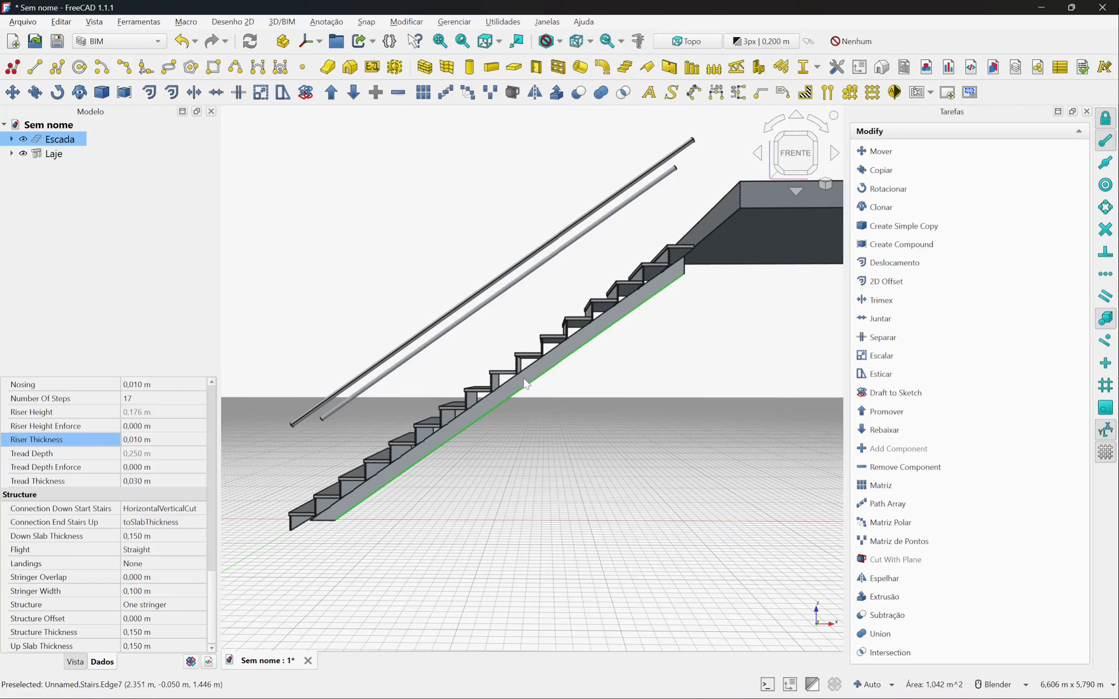
pyautogui.scroll(8, 512, 385)
pyautogui.moveTo(534, 372); pyautogui.dragTo(506, 385, button='middle')
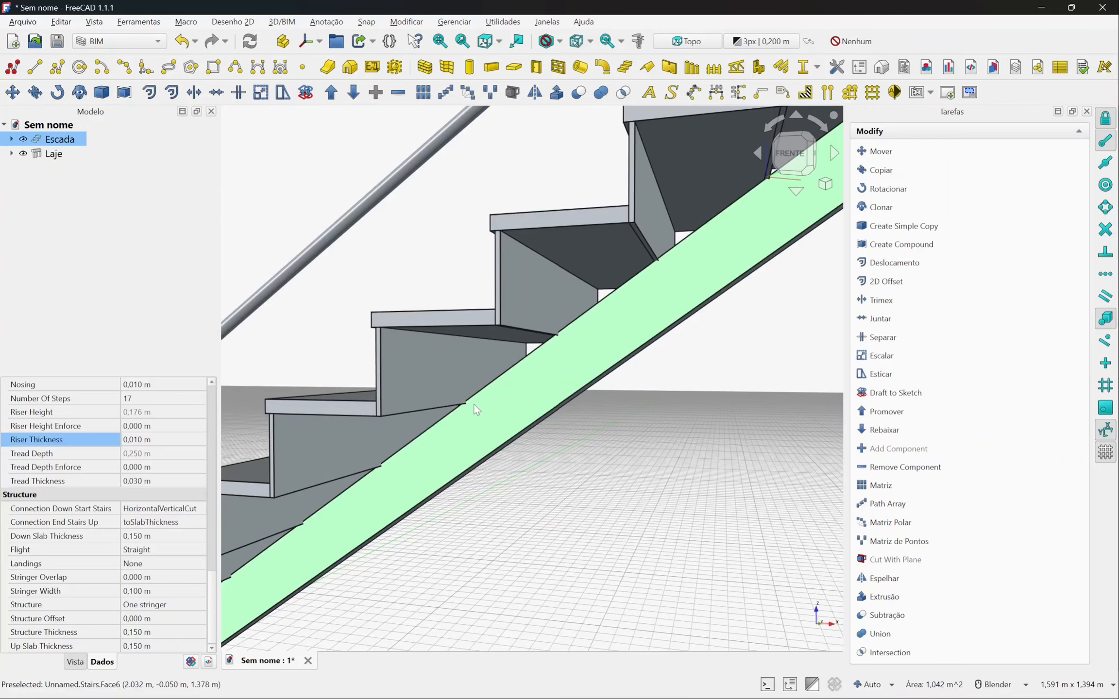
pyautogui.scroll(-6, 442, 433)
pyautogui.moveTo(426, 448); pyautogui.dragTo(479, 396, button='middle')
# - Change the staircase's Structure type to Two stringers and inspect the lower steps closely
pyautogui.click(179, 606)
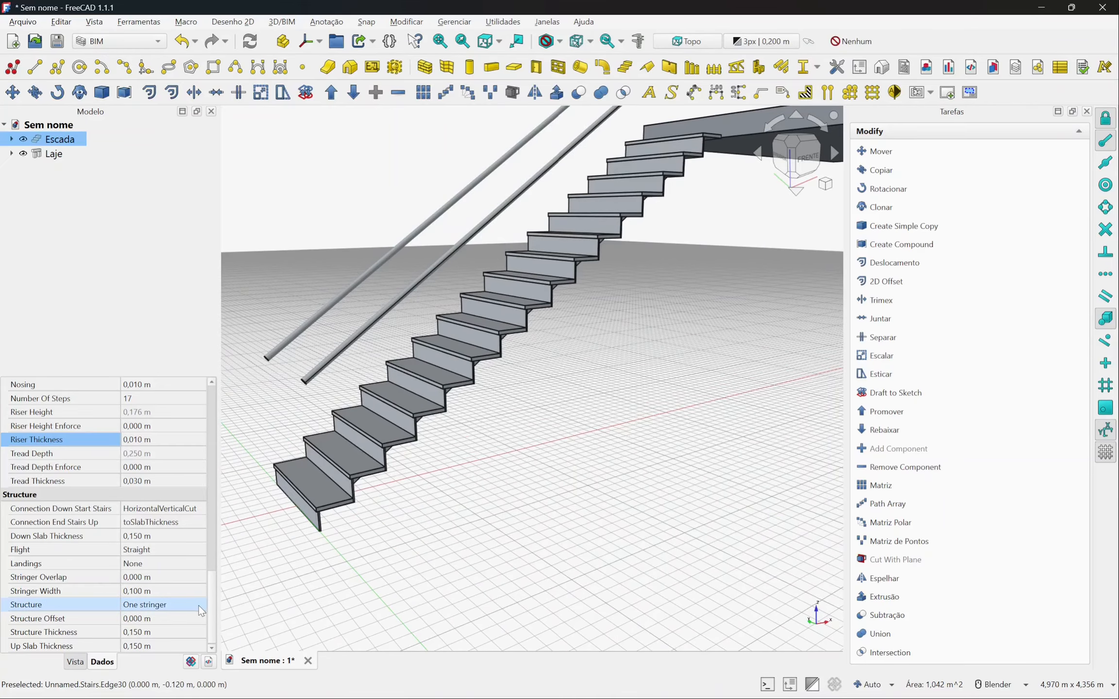
pyautogui.click(180, 606)
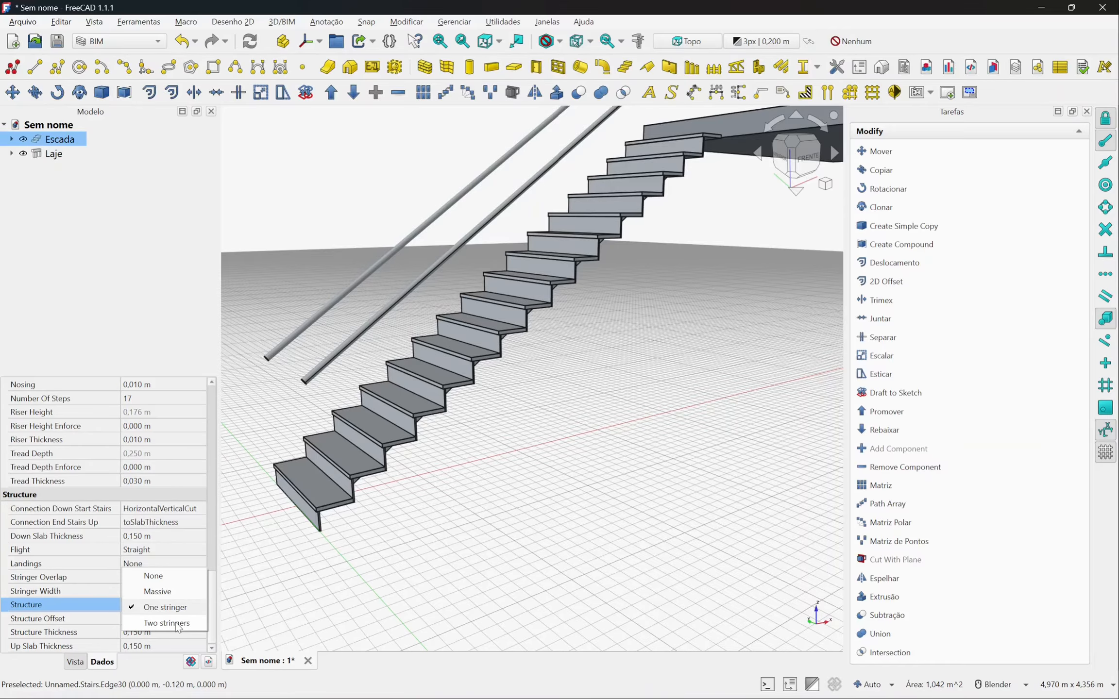
pyautogui.click(167, 623)
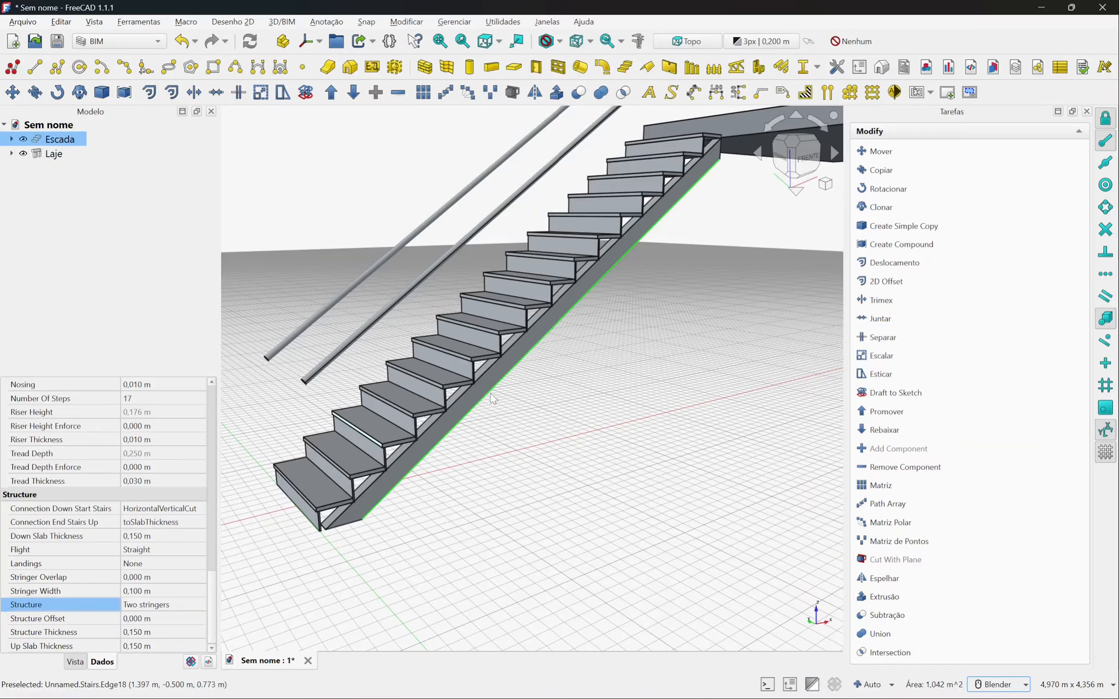
pyautogui.moveTo(457, 426); pyautogui.dragTo(512, 517, button='middle')
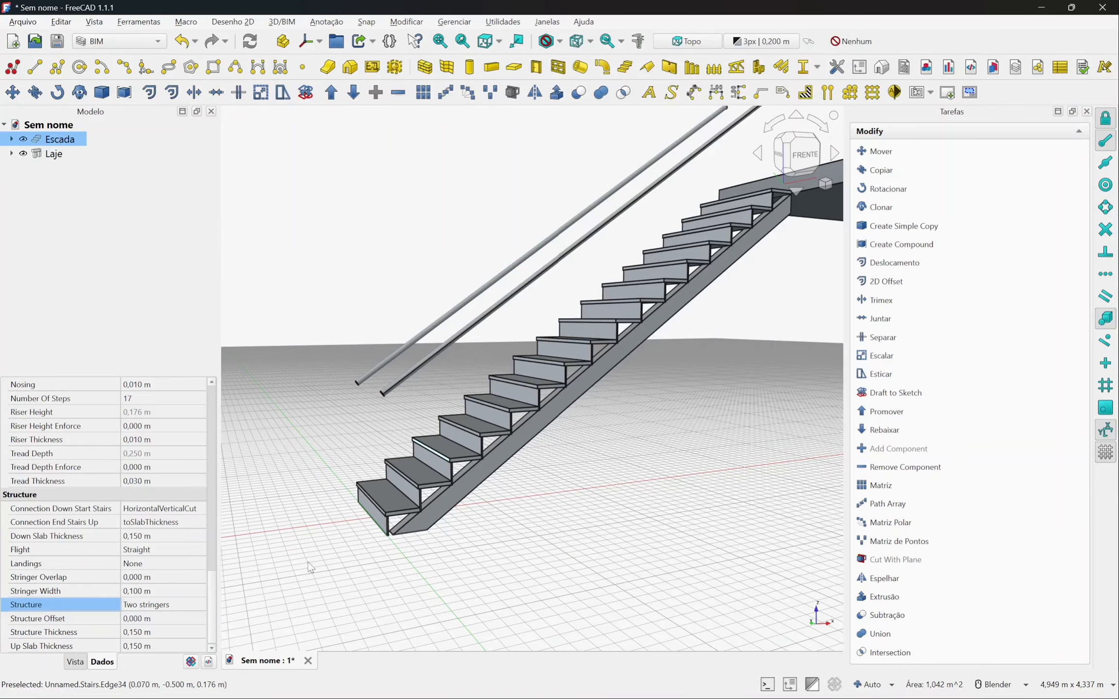
pyautogui.scroll(5, 427, 513)
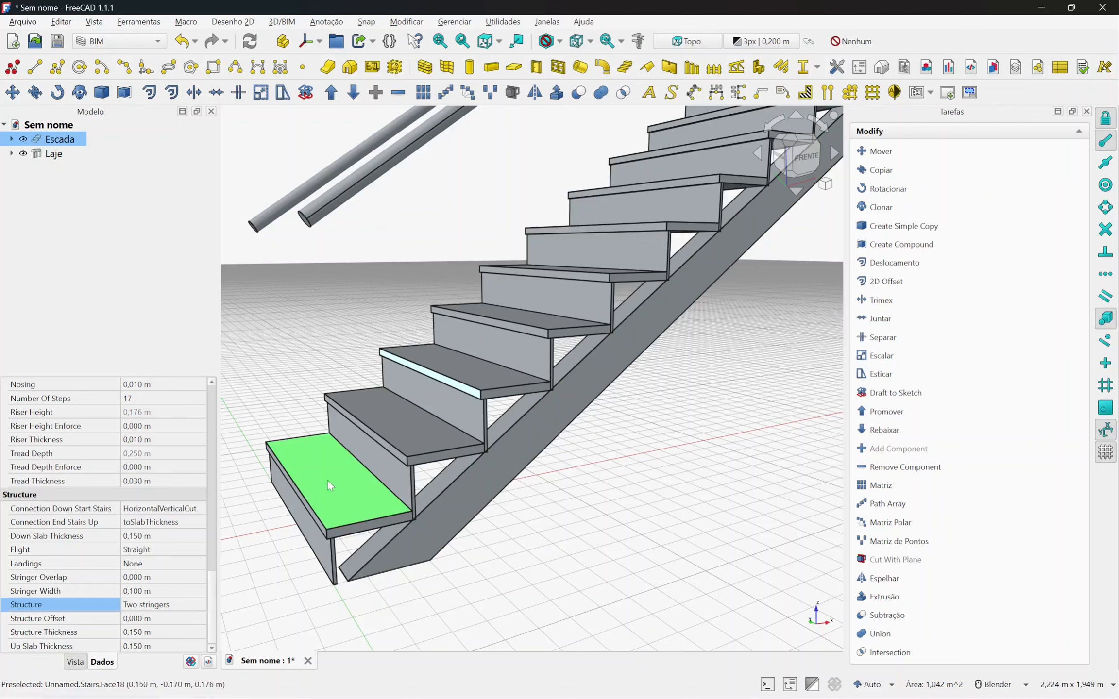
# - Set the staircase's Riser Thickness to 0 m to leave open treads on the two stringers
pyautogui.click(167, 443)
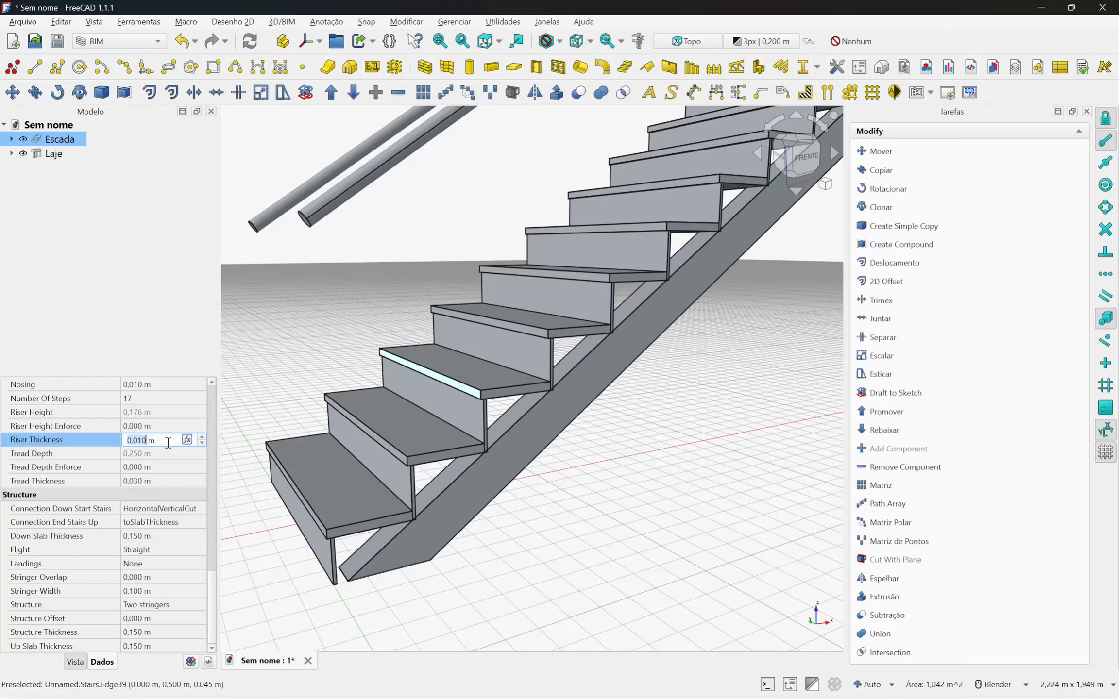
pyautogui.write('0')
pyautogui.click(163, 452)
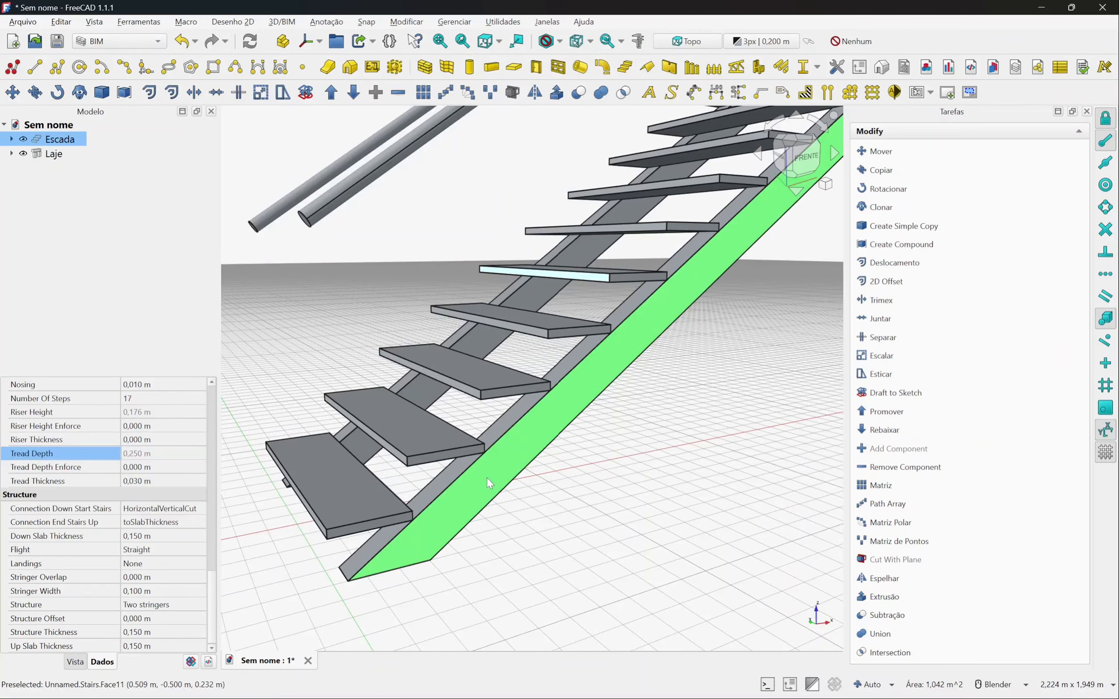
# - Set the staircase's Stringer Overlap to 0.15 m and inspect how the stringers rise around the lower treads
pyautogui.moveTo(486, 476); pyautogui.dragTo(490, 482, button='middle')
pyautogui.scroll(-5, 490, 482)
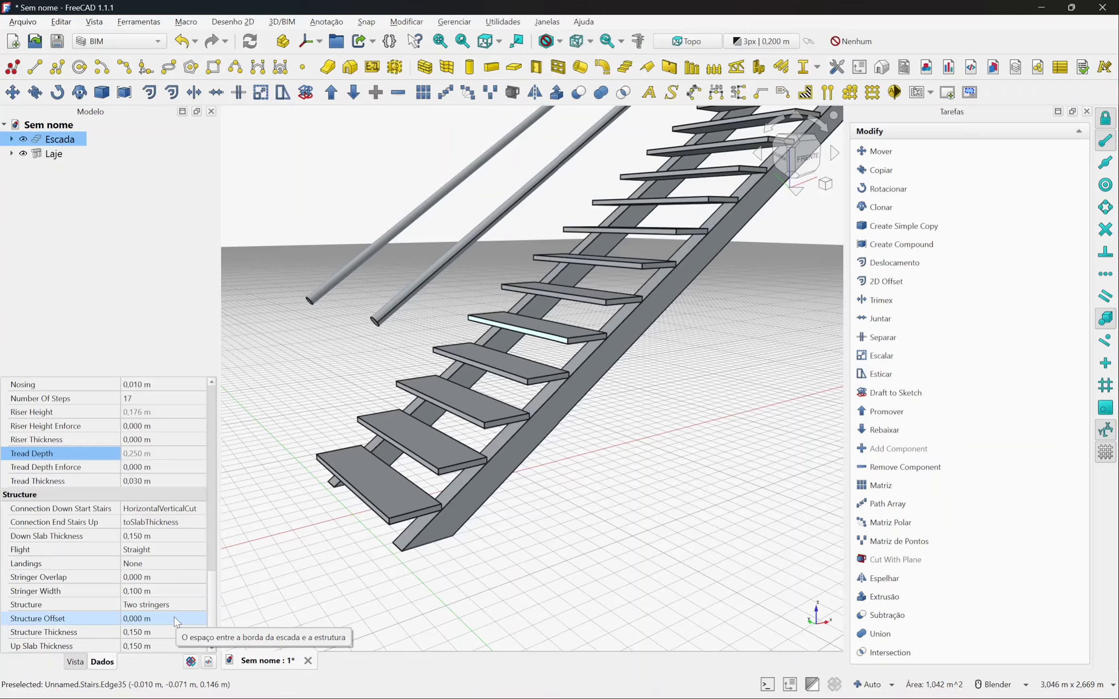
pyautogui.click(162, 579)
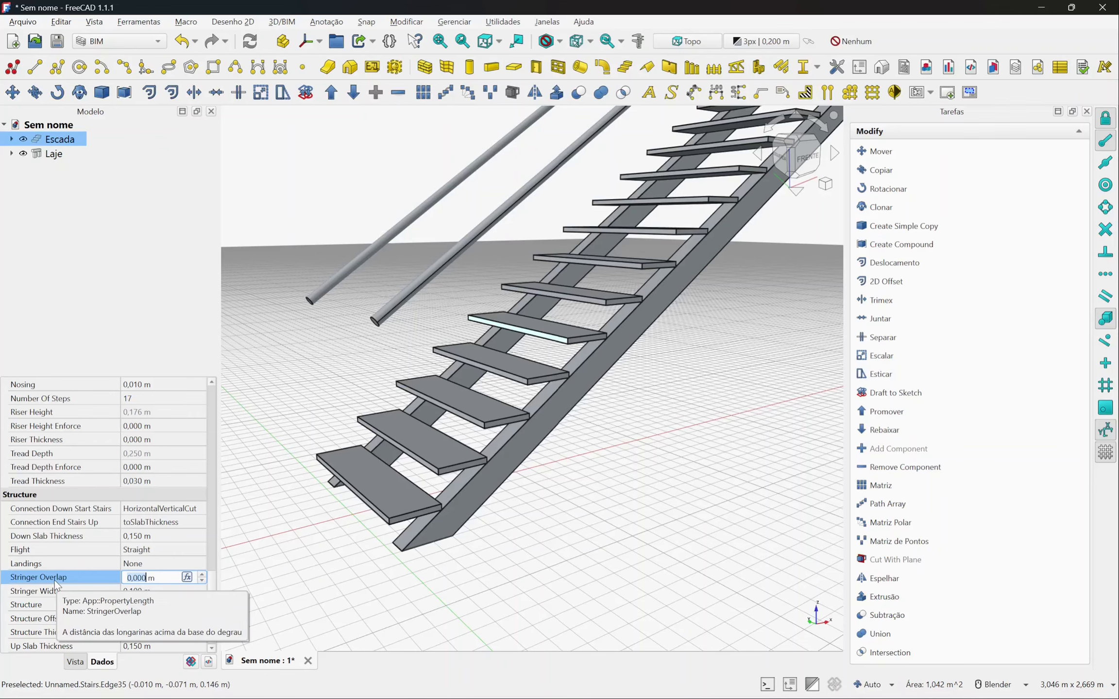
pyautogui.press('BackSpace')
pyautogui.press('BackSpace')
pyautogui.press('BackSpace')
pyautogui.write('150')
pyautogui.press('Return')
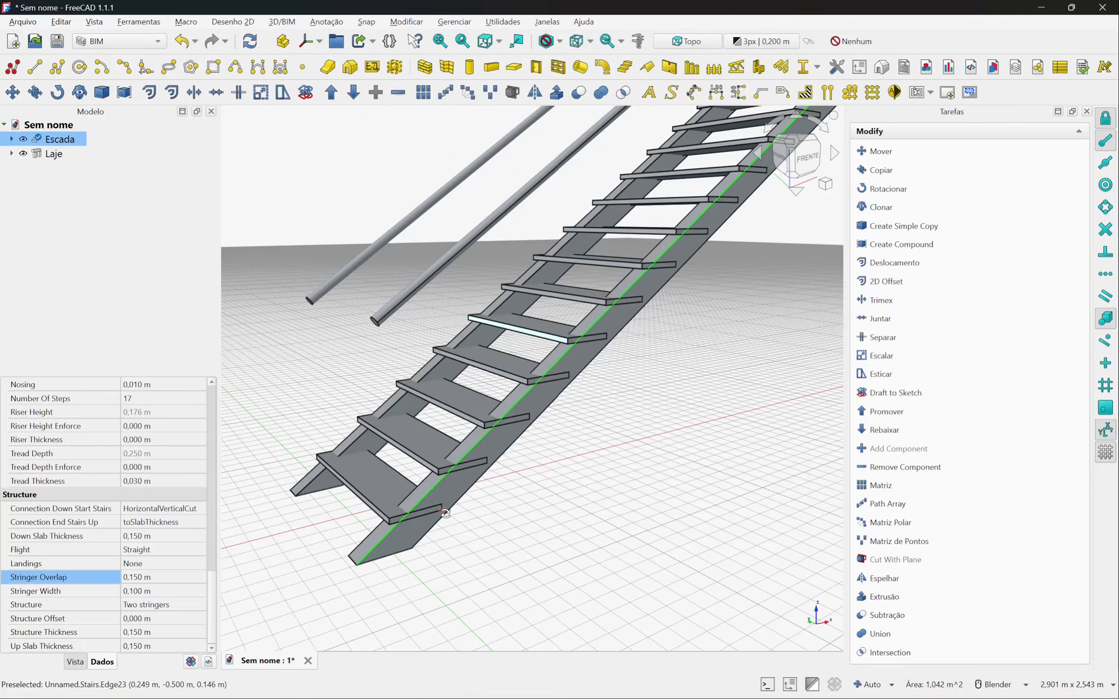
pyautogui.moveTo(445, 514); pyautogui.dragTo(427, 452, button='middle')
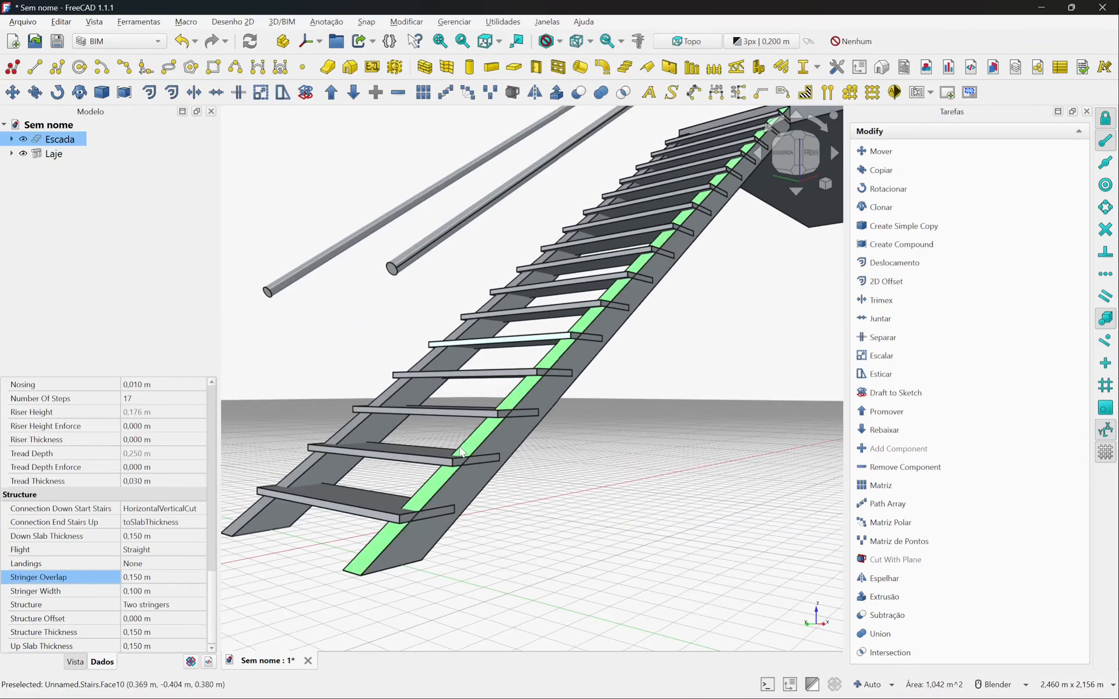
# - Increase the staircase's Stringer Overlap to 0.2 m and check the treads between the two stringers
pyautogui.click(158, 538)
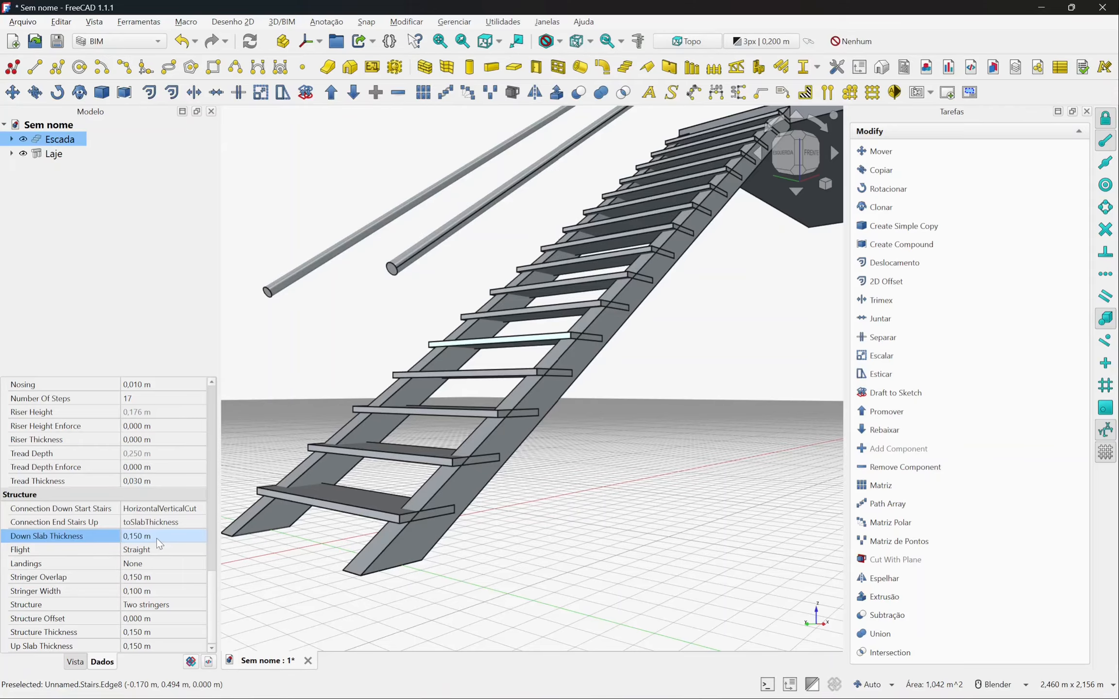
pyautogui.click(159, 577)
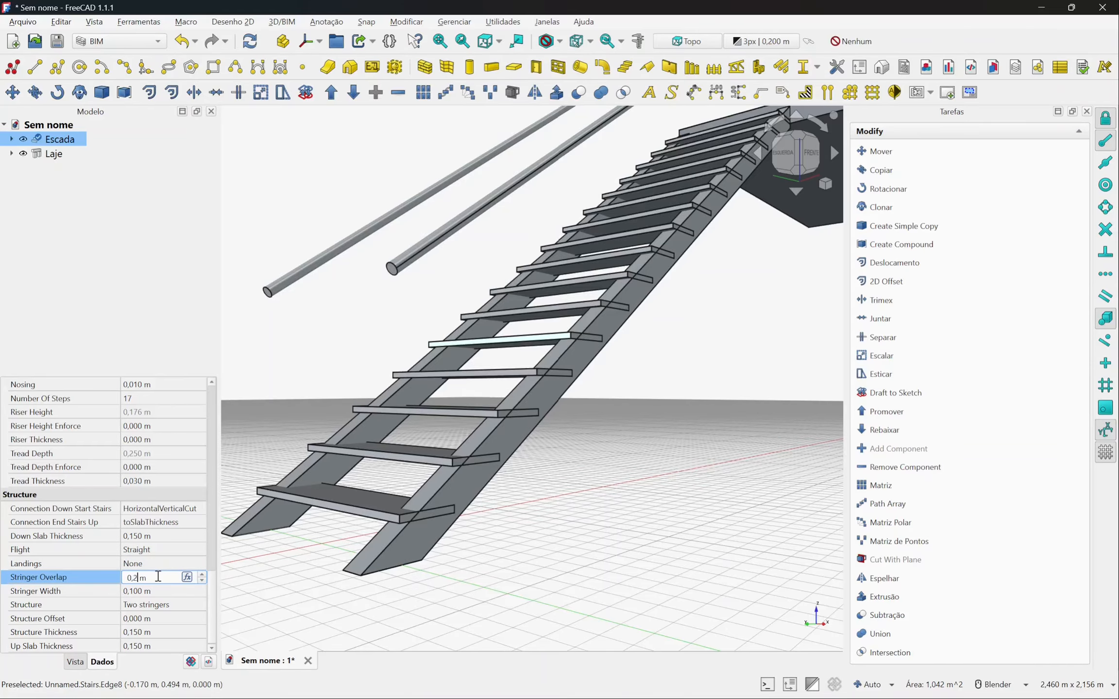
pyautogui.press('Return')
pyautogui.moveTo(437, 508); pyautogui.dragTo(491, 559, button='middle')
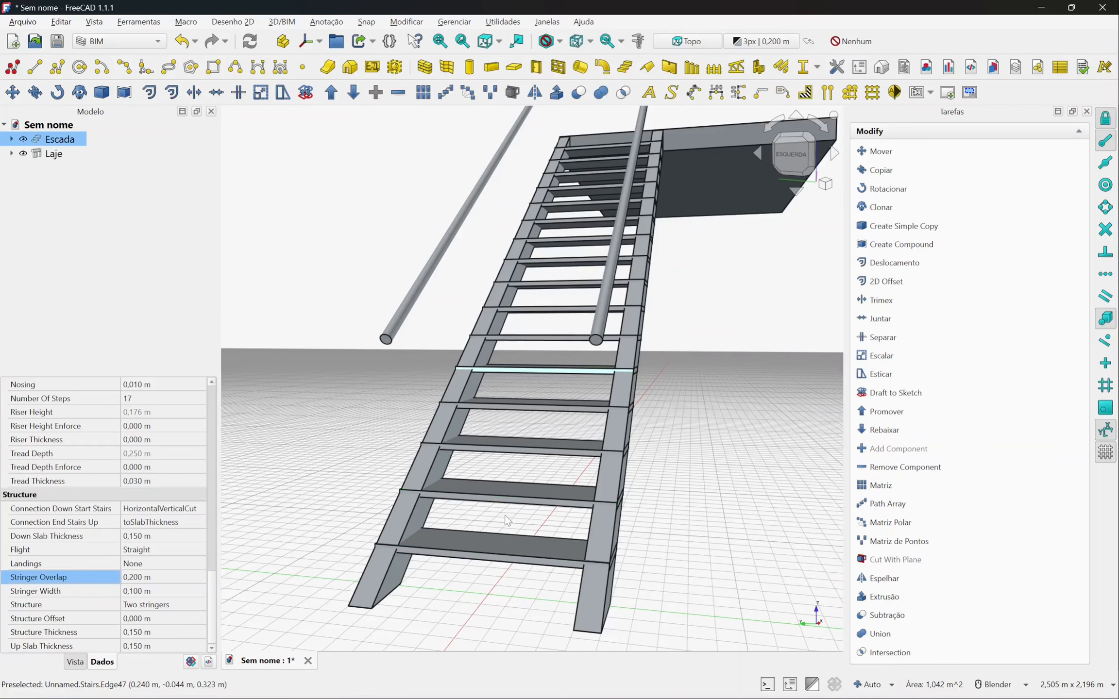
pyautogui.moveTo(504, 514); pyautogui.dragTo(483, 521, button='middle')
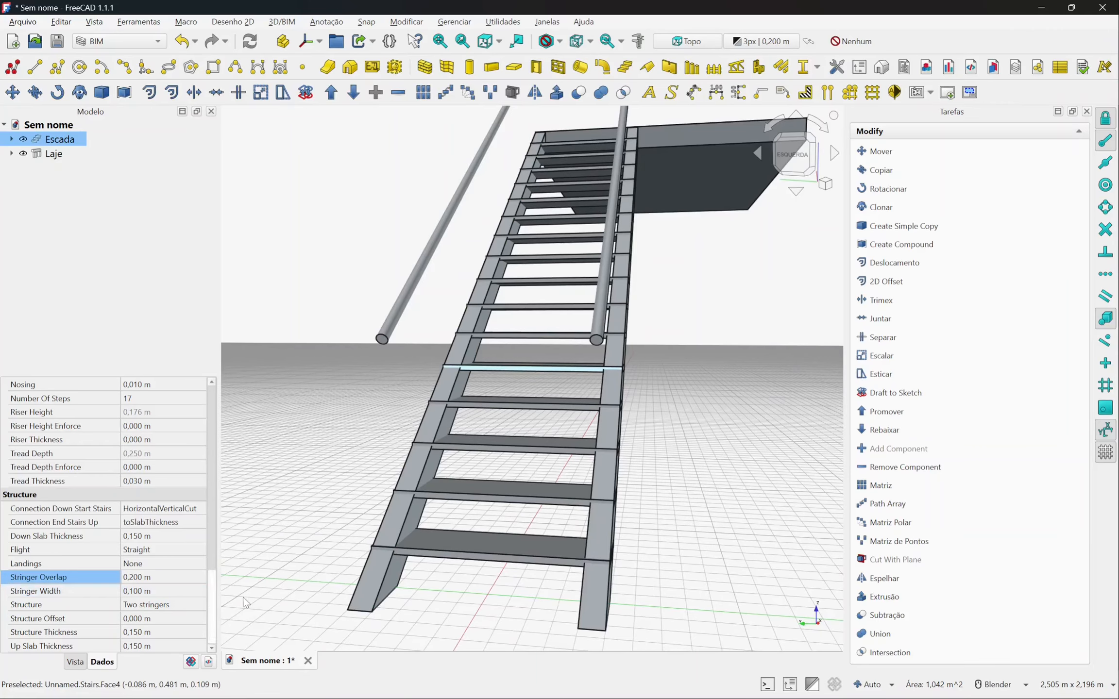
# - Try a Stringer Width of 0.5 m, reduce it to 0.05 m, and review the whole staircase with its handrails and slab
pyautogui.click(166, 595)
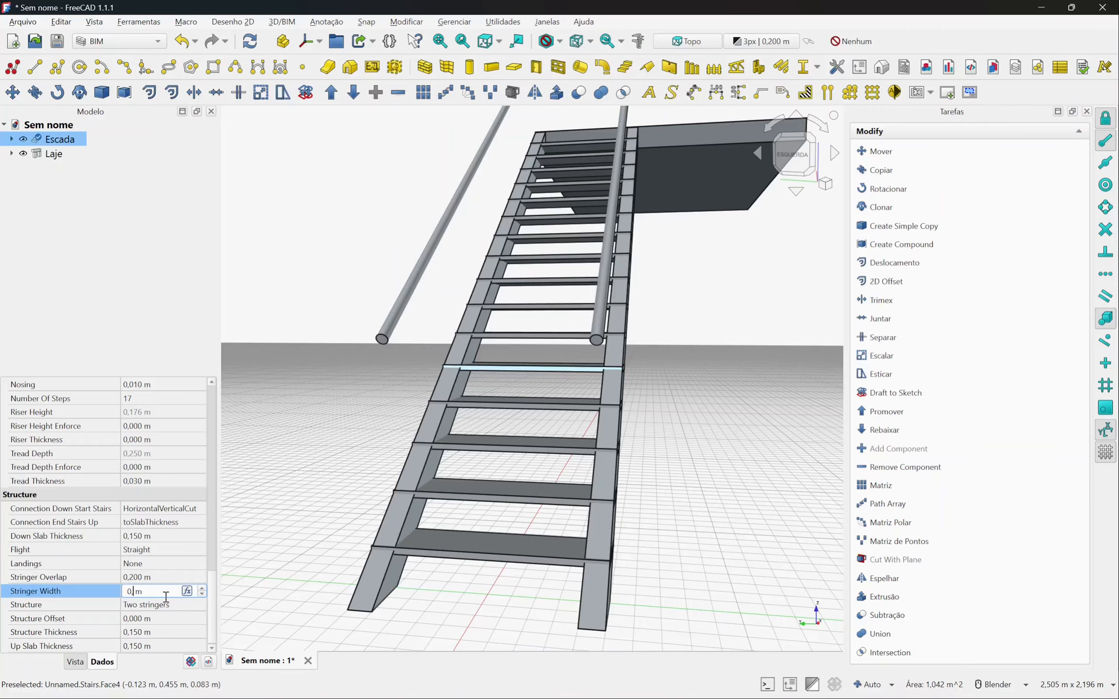
pyautogui.write('500')
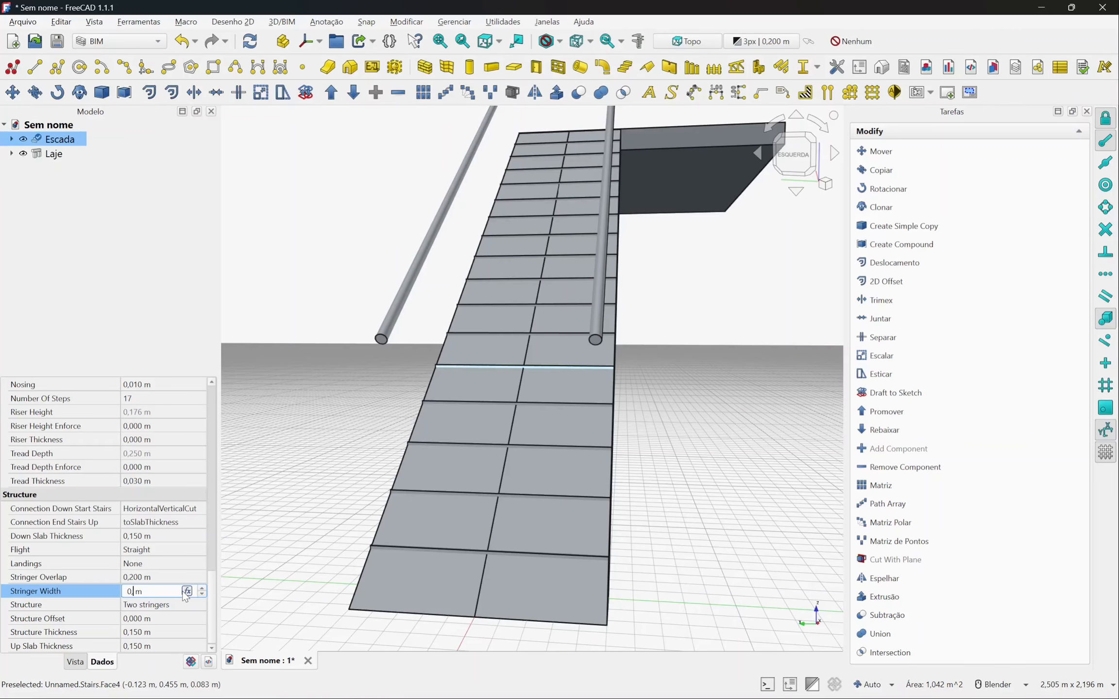
pyautogui.moveTo(407, 566); pyautogui.dragTo(390, 565, button='middle')
pyautogui.moveTo(613, 444); pyautogui.dragTo(577, 426, button='middle')
pyautogui.moveTo(389, 448); pyautogui.dragTo(419, 452, button='middle')
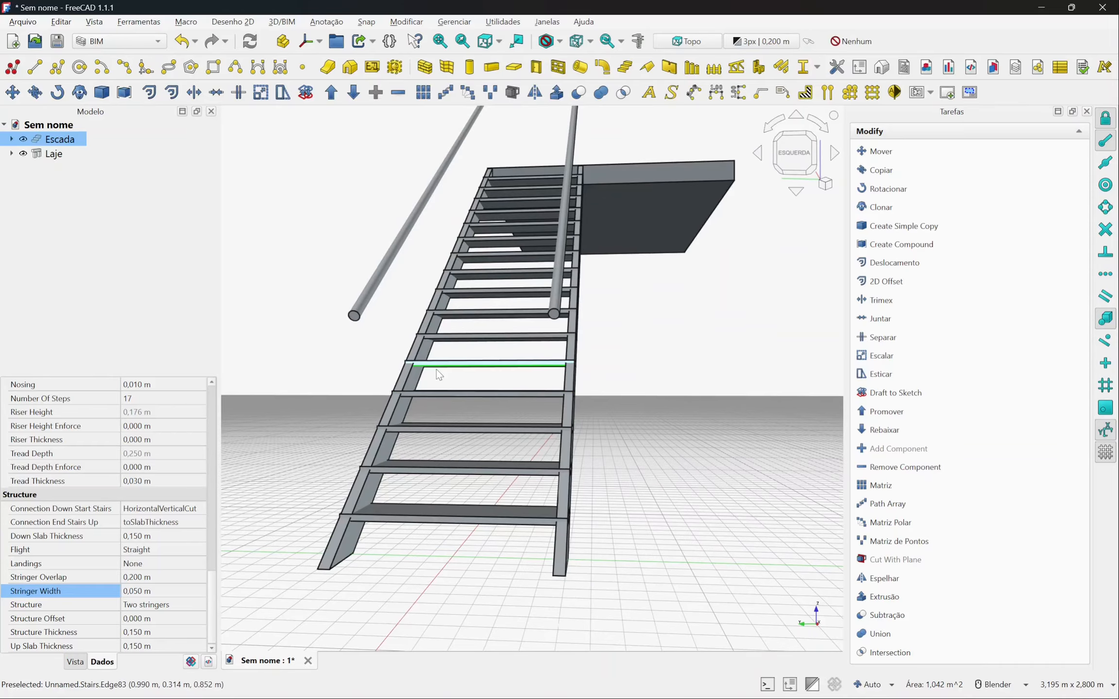
pyautogui.moveTo(436, 370); pyautogui.dragTo(347, 418, button='middle')
pyautogui.scroll(-4, 484, 408)
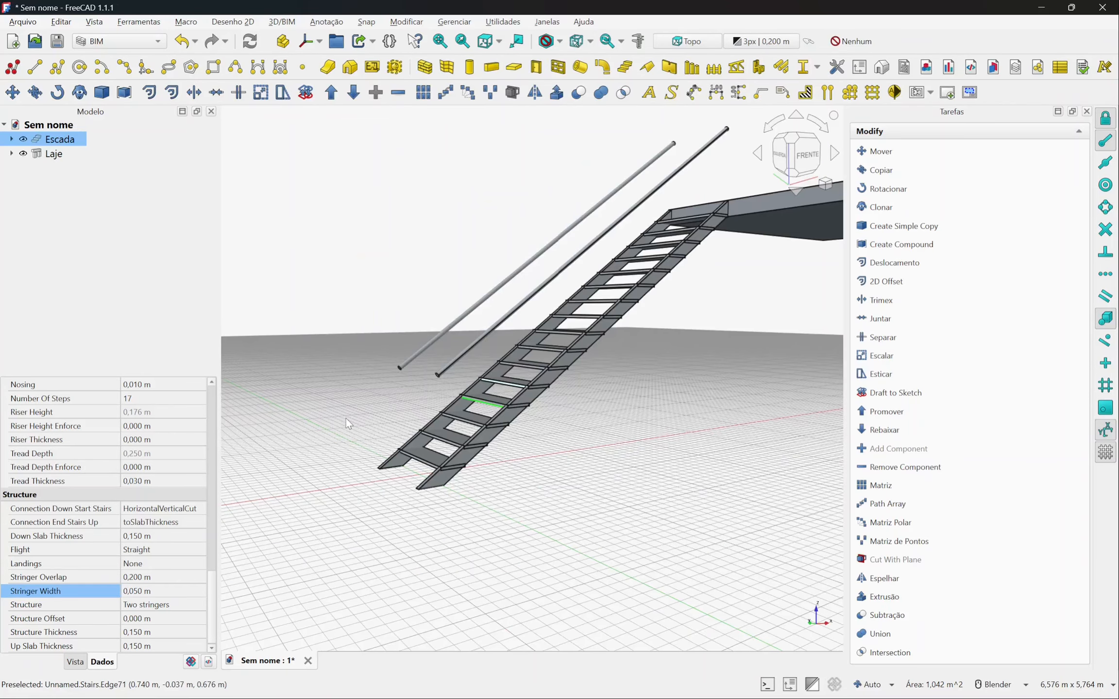
pyautogui.scroll(5, 562, 374)
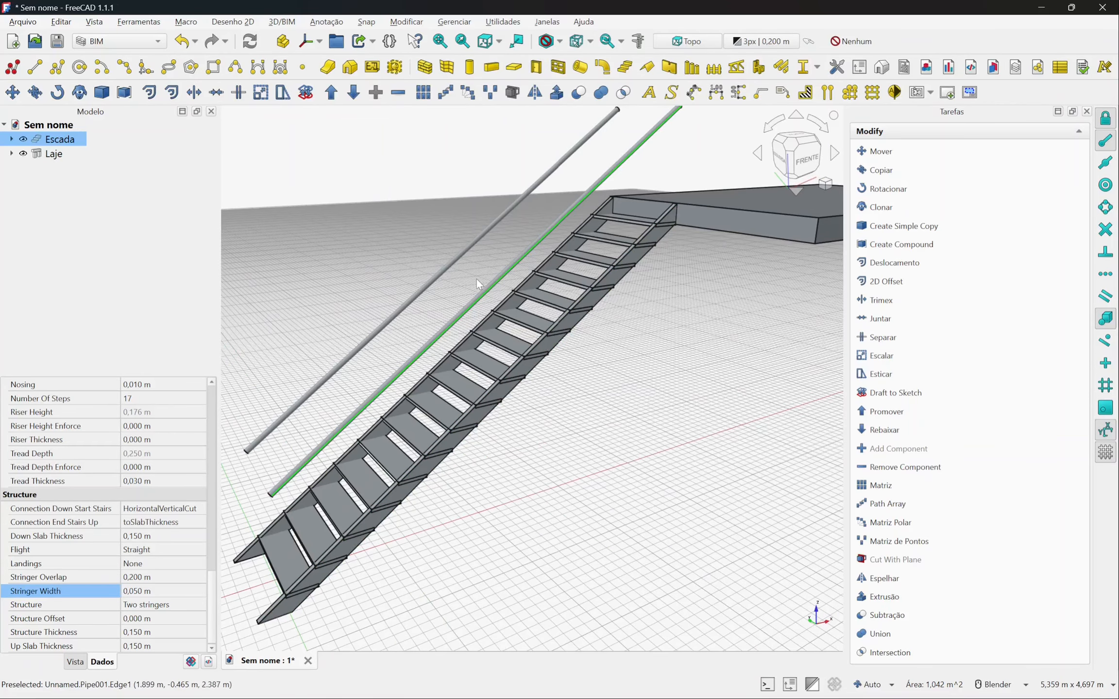
pyautogui.moveTo(476, 278); pyautogui.dragTo(440, 400, button='middle')
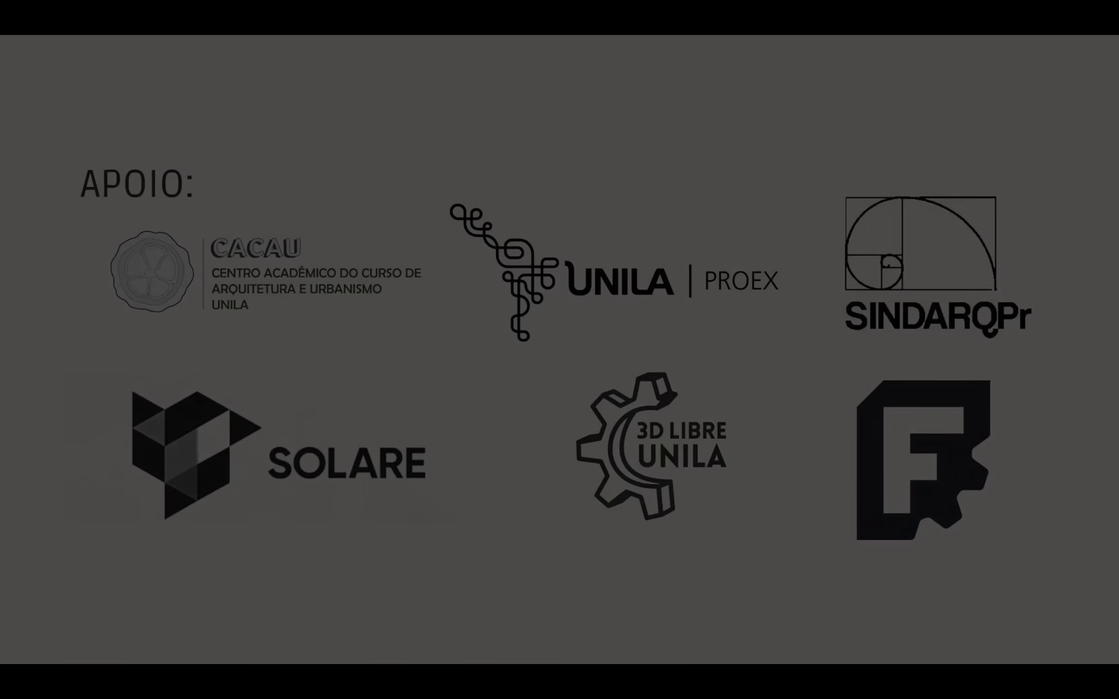